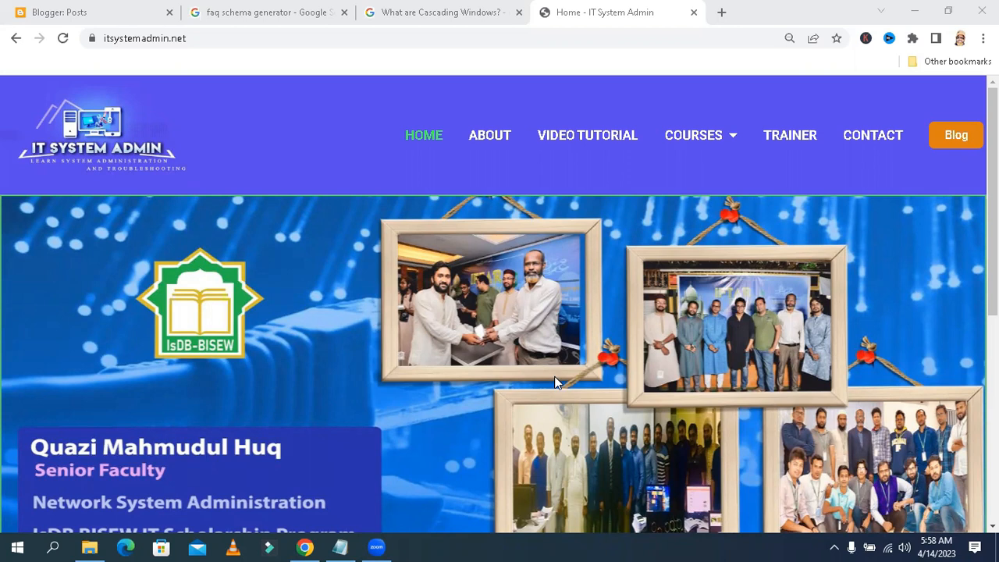
Examine the faq schema generator search results, expanding and collapsing the FAQ entries under the first result
{"action": "left_click", "coordinate": [281, 14]}
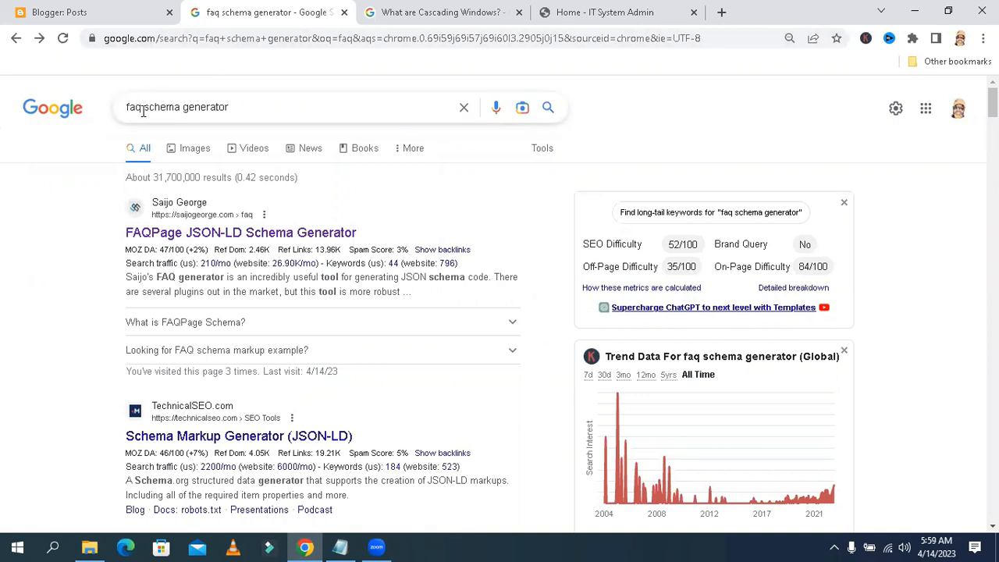
{"action": "left_click", "coordinate": [232, 107]}
{"action": "scroll", "coordinate": [993, 101], "scroll_direction": "down", "scroll_amount": 2}
{"action": "scroll", "coordinate": [466, 204], "scroll_direction": "up", "scroll_amount": 1}
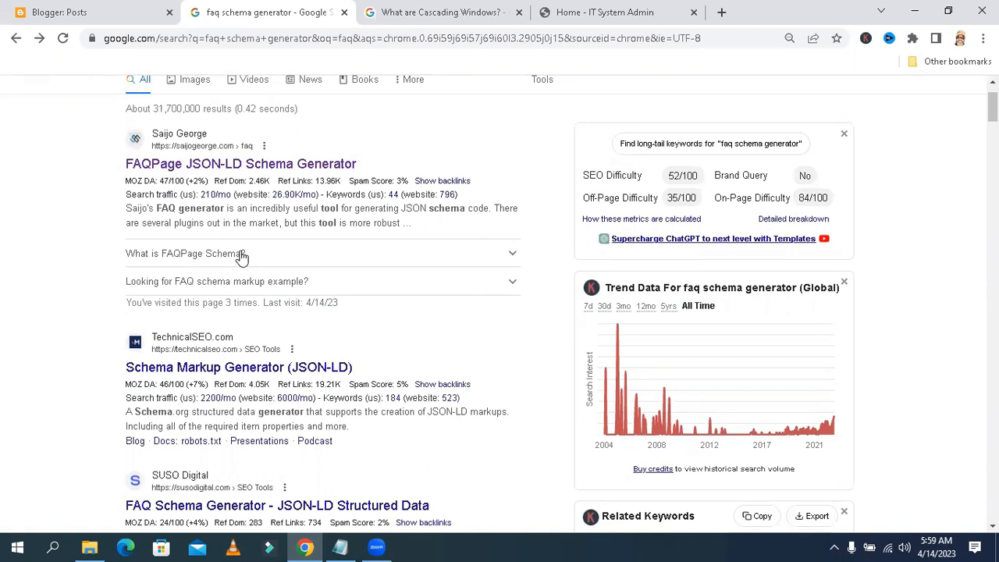
{"action": "left_click", "coordinate": [222, 258]}
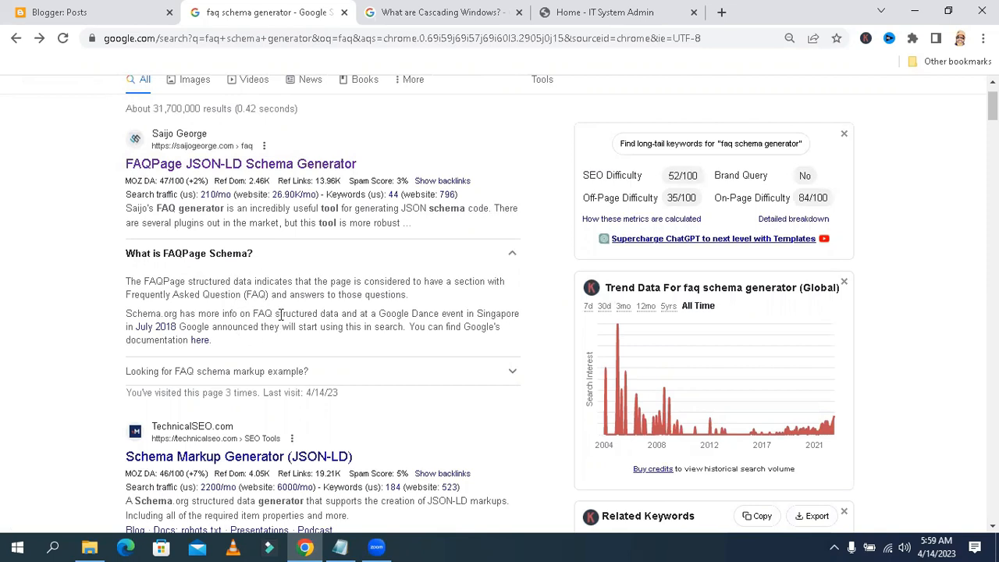
{"action": "left_click", "coordinate": [519, 256]}
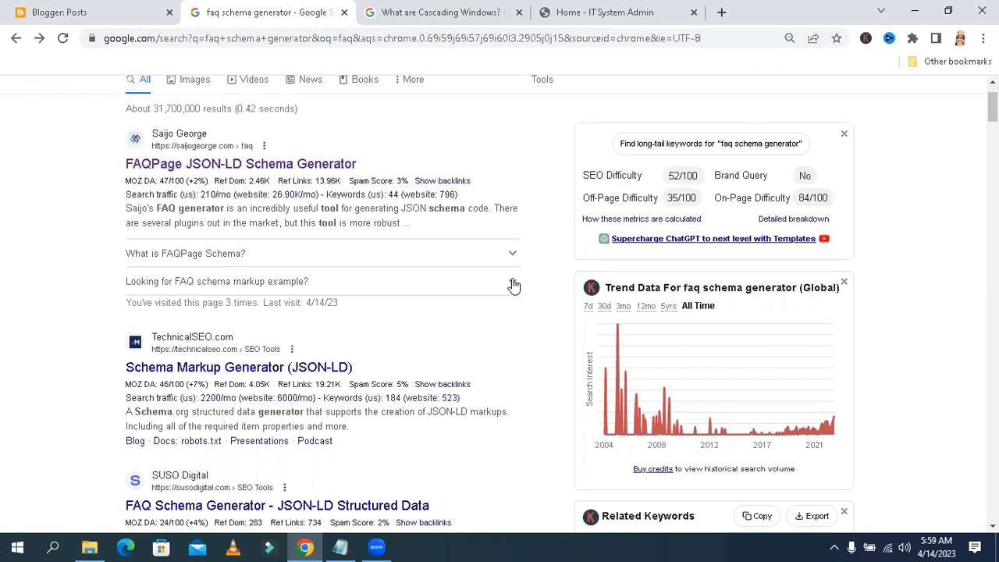
{"action": "left_click", "coordinate": [513, 284]}
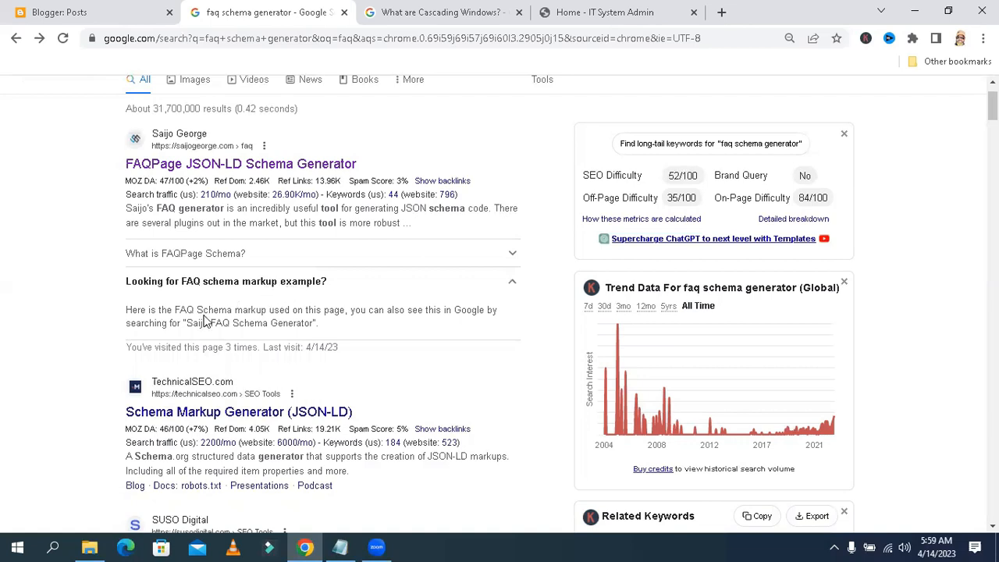
{"action": "left_click", "coordinate": [512, 287]}
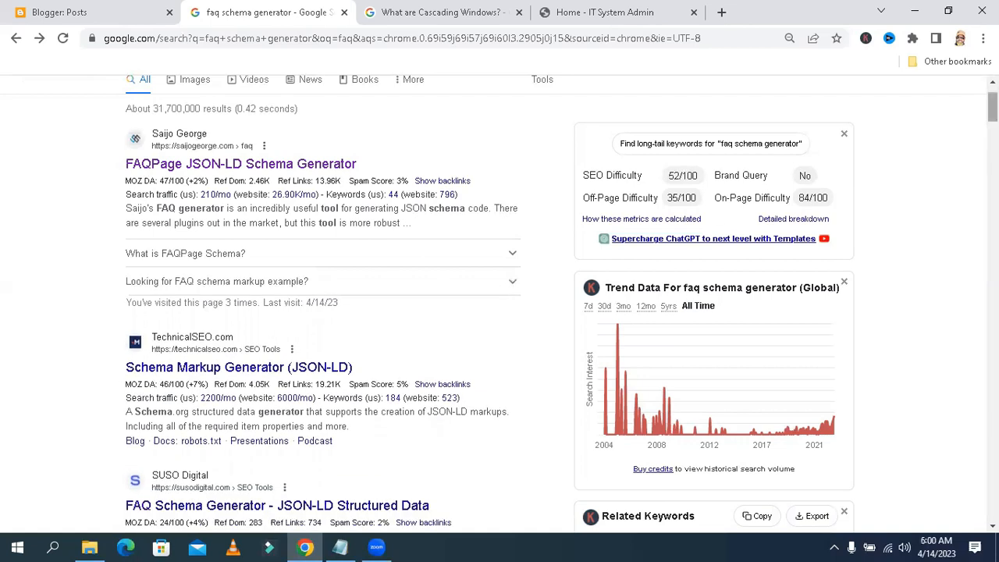
{"action": "scroll", "coordinate": [609, 156], "scroll_direction": "up", "scroll_amount": 1}
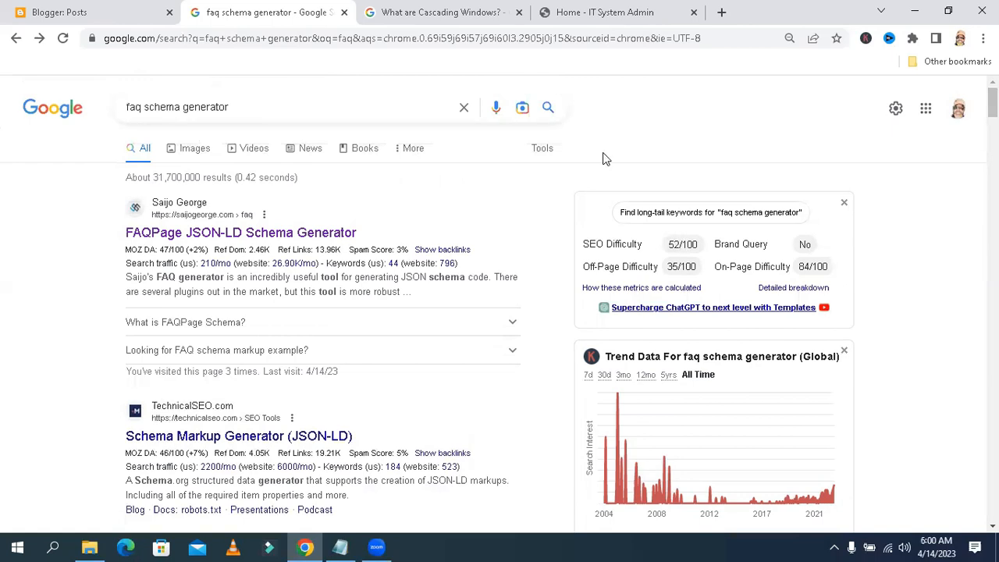
Open the post 'Antarctica: A Rapidly Changing Landscape in the Face of Climate Change' for editing in Blogger
{"action": "left_click", "coordinate": [97, 12]}
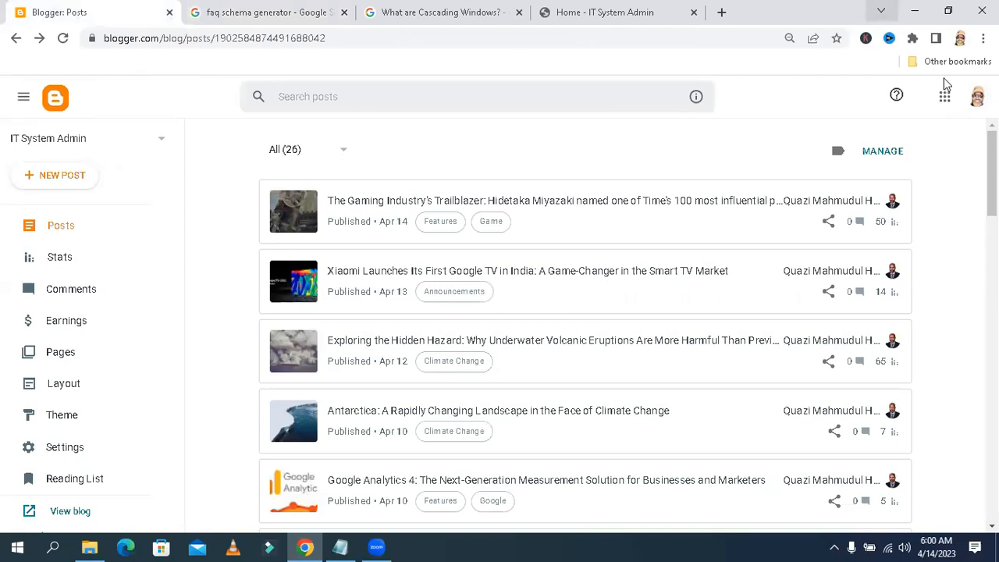
{"action": "scroll", "coordinate": [585, 328], "scroll_direction": "down", "scroll_amount": 1}
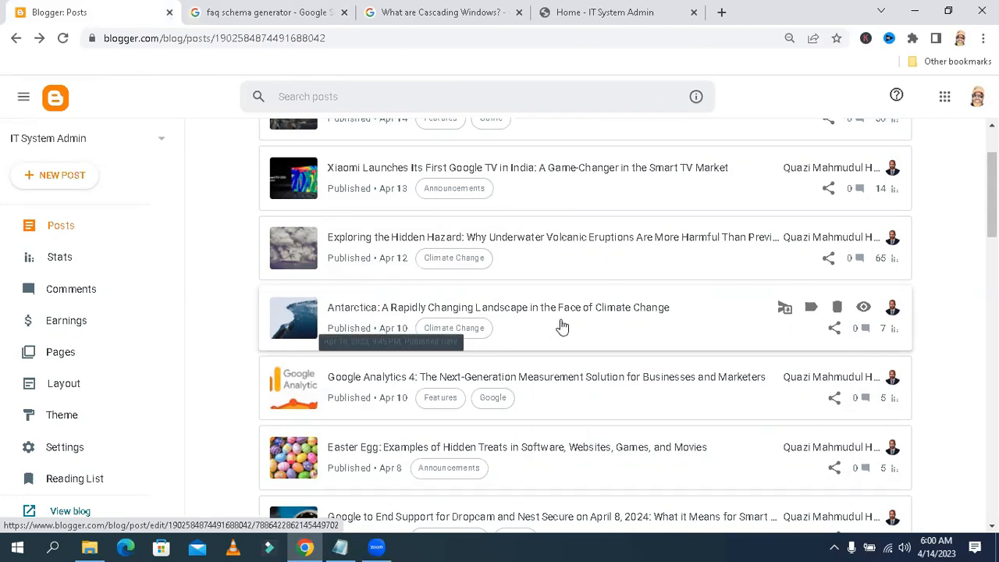
{"action": "left_click", "coordinate": [378, 316]}
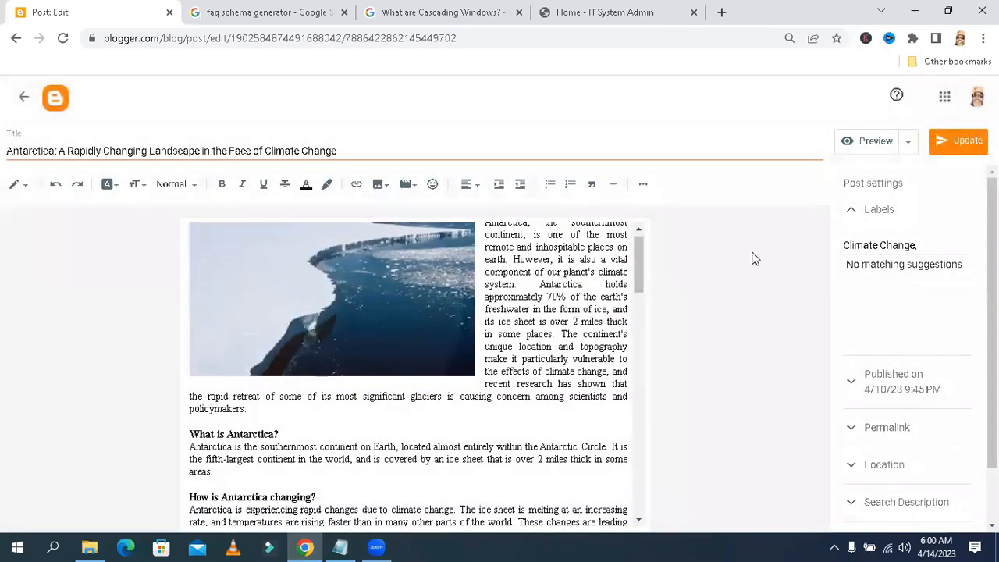
Read through the post's question headings and their answers in the editor
{"action": "mouse_move", "coordinate": [641, 265]}
{"action": "left_mouse_down"}
{"action": "mouse_move", "coordinate": [646, 297]}
{"action": "mouse_move", "coordinate": [646, 263]}
{"action": "left_mouse_up"}
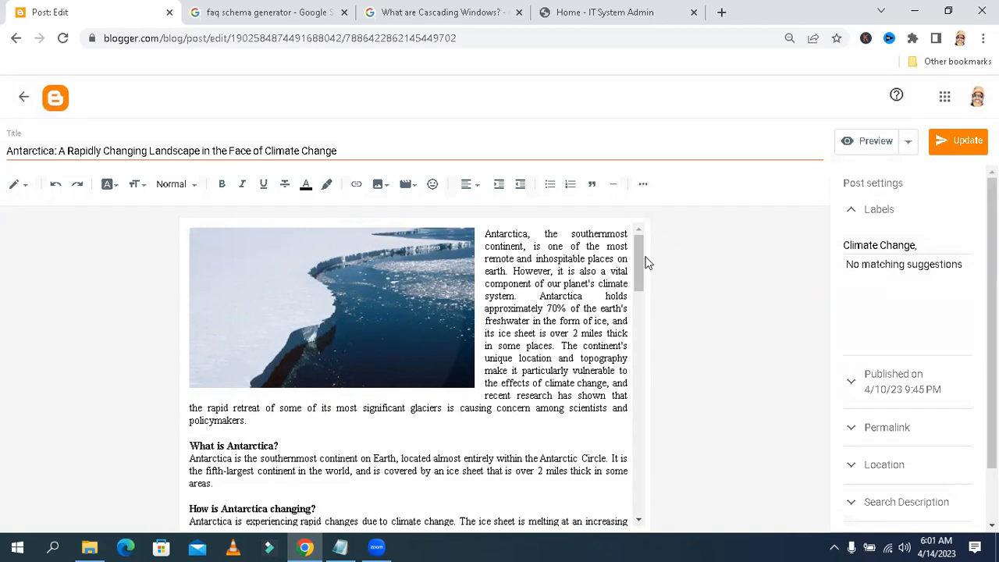
{"action": "left_click_drag", "start_coordinate": [644, 256], "coordinate": [651, 299]}
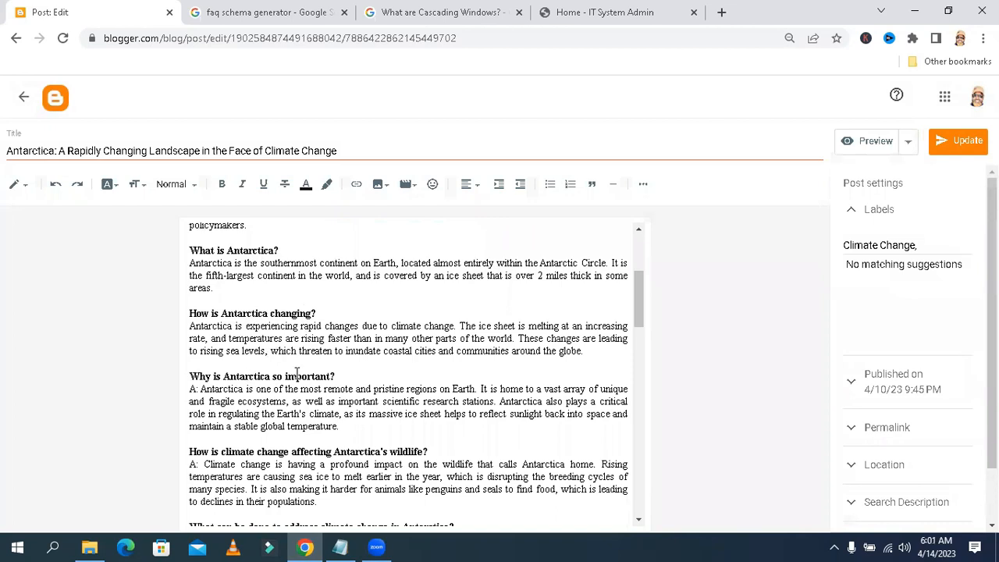
{"action": "left_click_drag", "start_coordinate": [639, 291], "coordinate": [643, 317]}
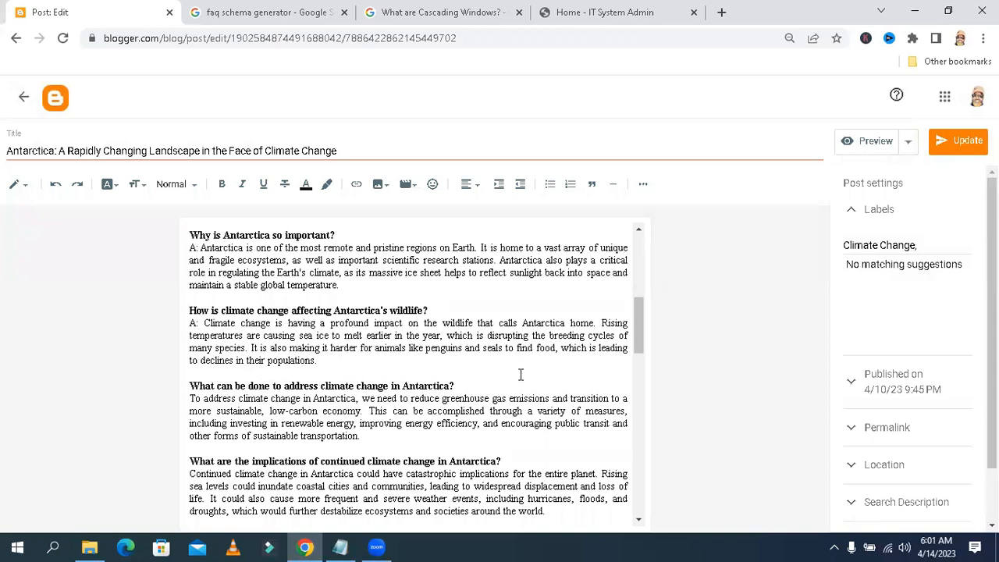
{"action": "left_click_drag", "start_coordinate": [636, 326], "coordinate": [639, 350]}
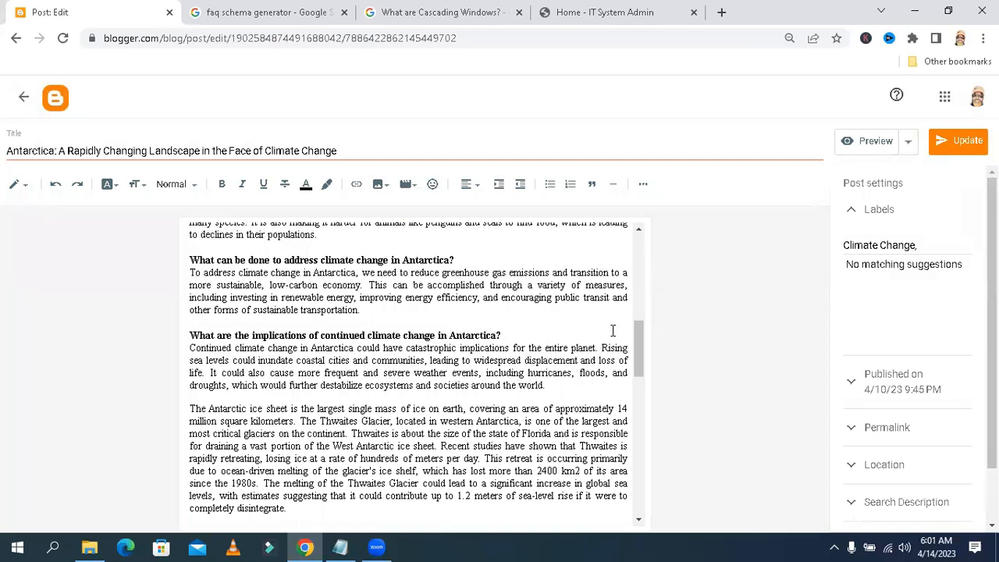
{"action": "left_click_drag", "start_coordinate": [546, 386], "coordinate": [190, 353]}
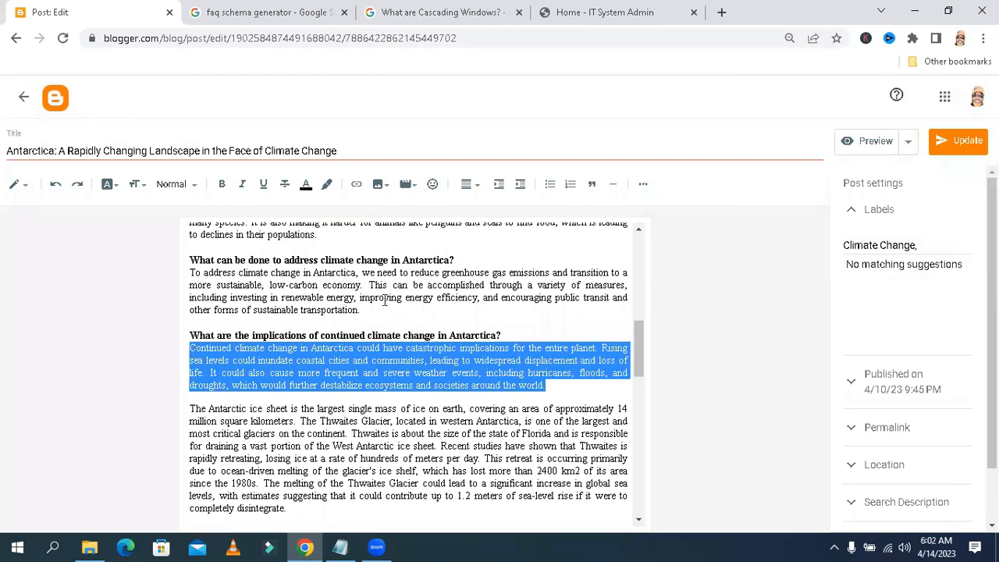
{"action": "left_click", "coordinate": [607, 306]}
{"action": "left_click_drag", "start_coordinate": [636, 345], "coordinate": [634, 285]}
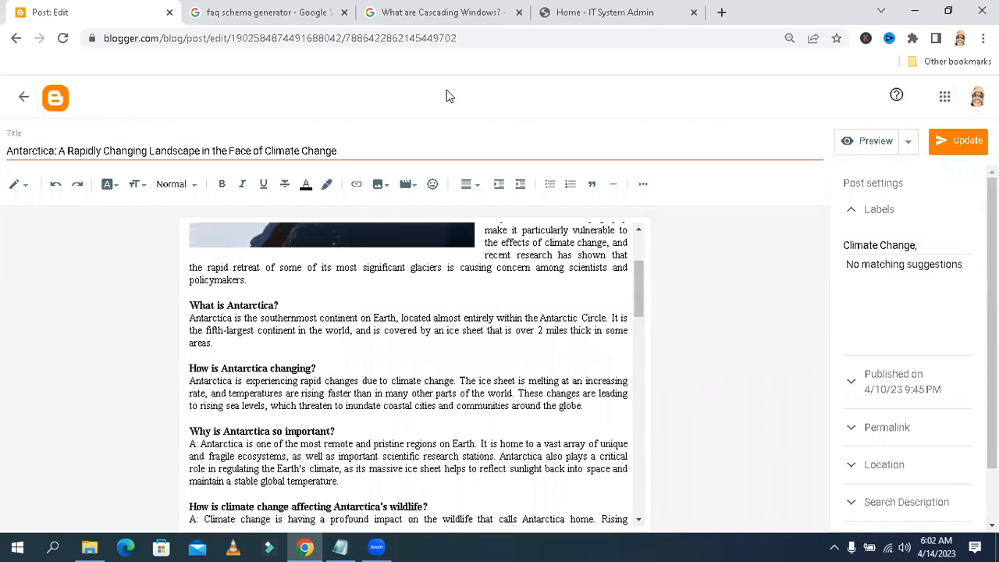
Open the FAQPage JSON-LD Schema Generator from the search results and locate its question and answer fields
{"action": "left_click", "coordinate": [269, 12]}
{"action": "left_click_drag", "start_coordinate": [232, 106], "coordinate": [124, 107]}
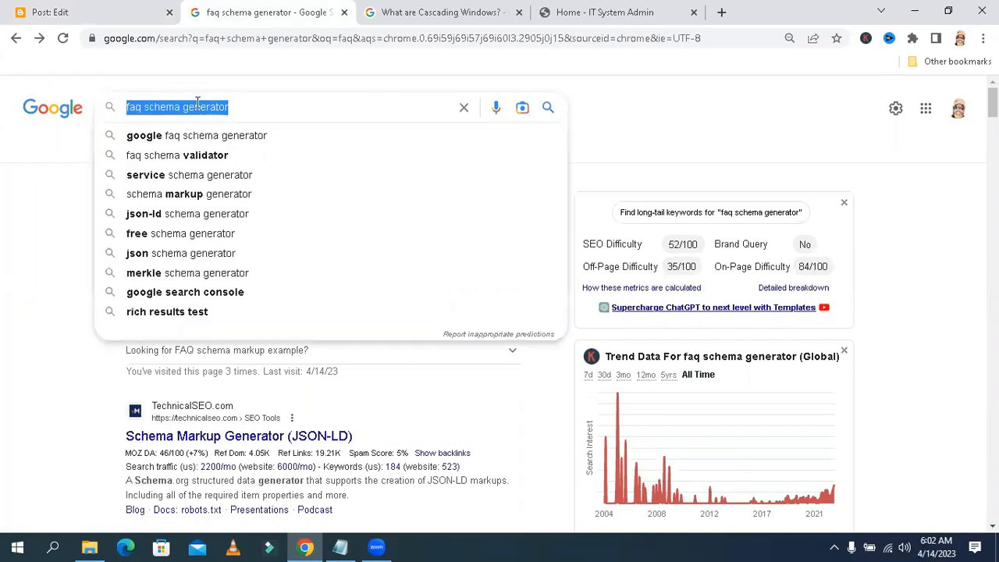
{"action": "left_click", "coordinate": [253, 107]}
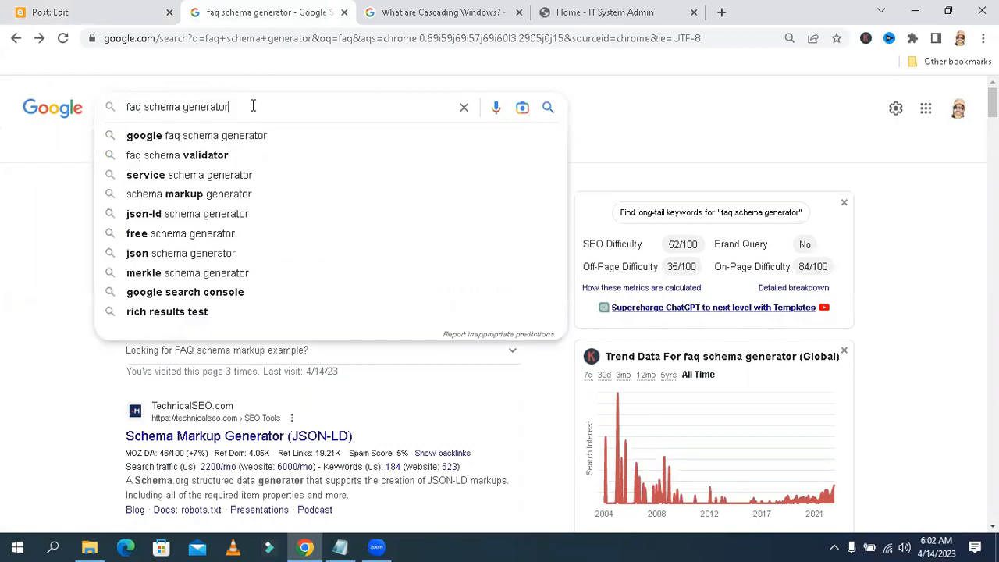
{"action": "left_click", "coordinate": [66, 137]}
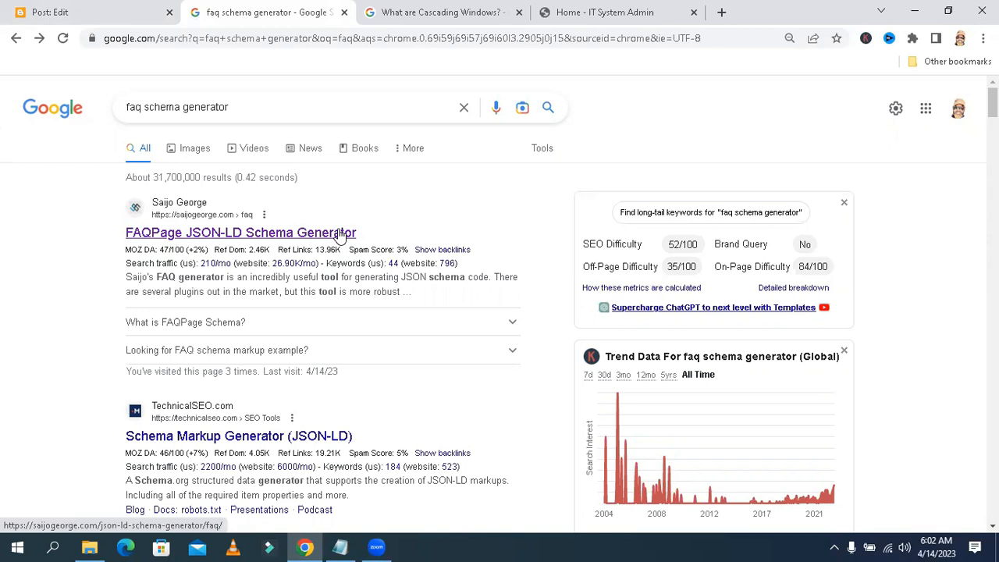
{"action": "left_click", "coordinate": [232, 234]}
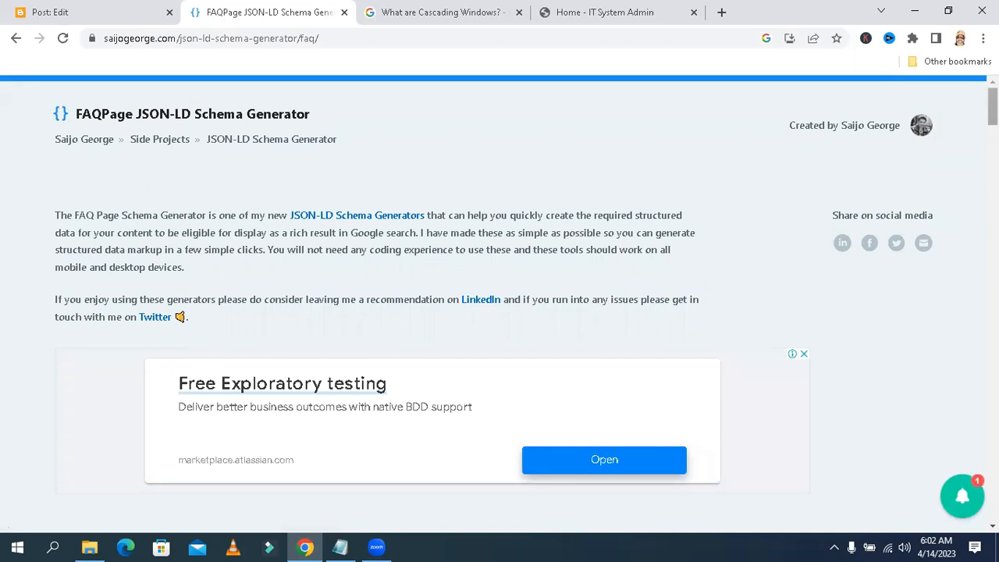
{"action": "scroll", "coordinate": [992, 106], "scroll_direction": "down", "scroll_amount": 5}
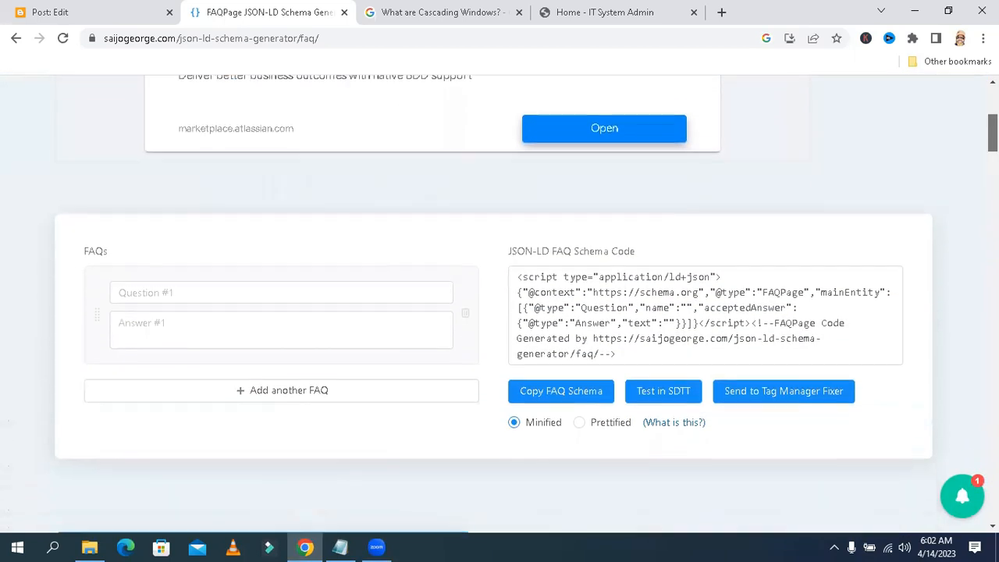
{"action": "scroll", "coordinate": [523, 304], "scroll_direction": "up", "scroll_amount": 5}
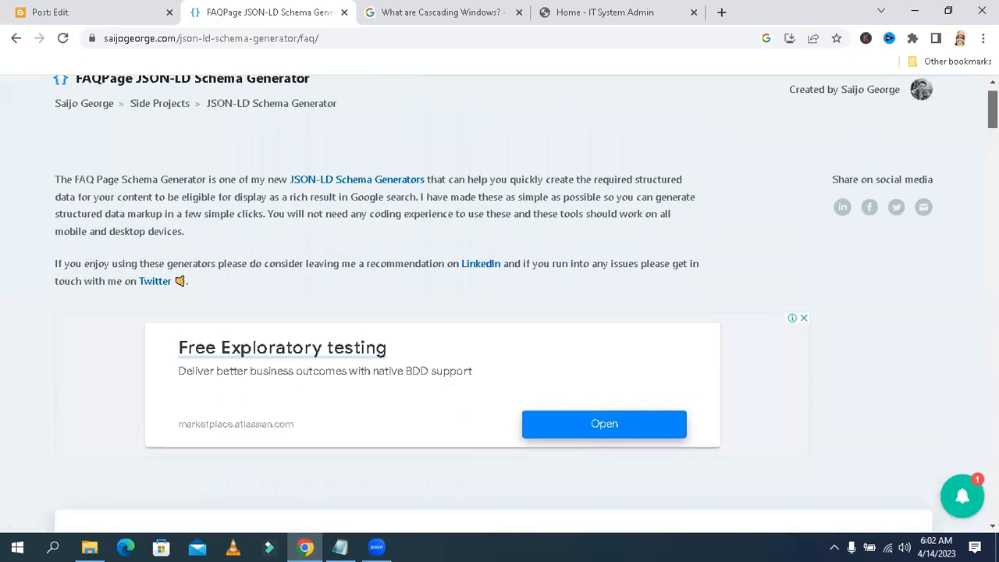
{"action": "scroll", "coordinate": [523, 304], "scroll_direction": "down", "scroll_amount": 5}
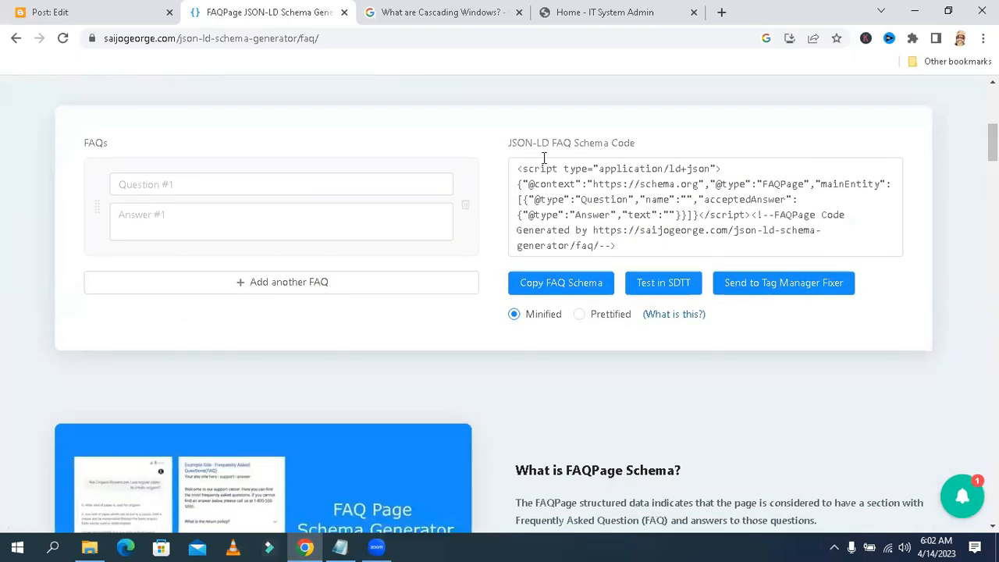
{"action": "left_click", "coordinate": [190, 184]}
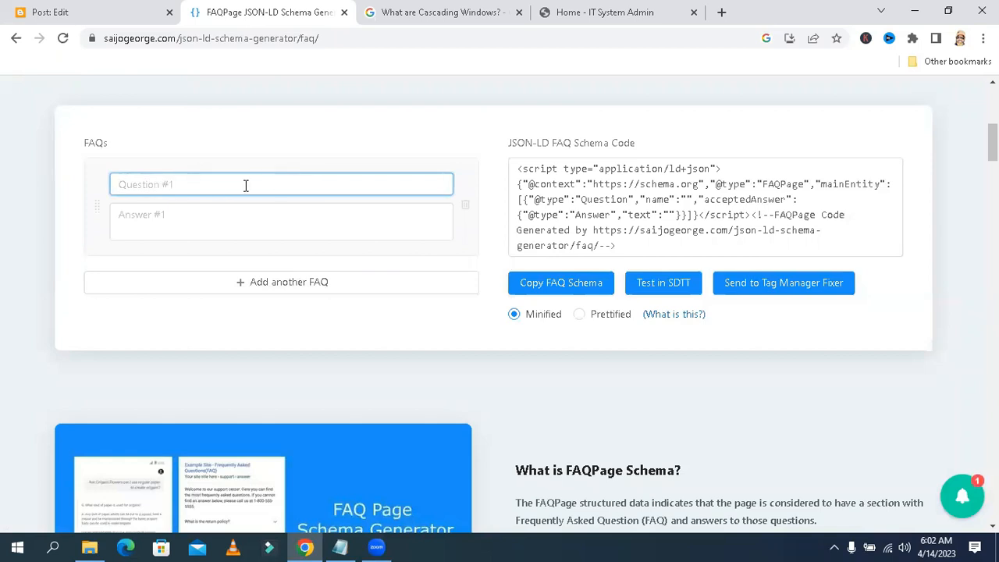
{"action": "left_click", "coordinate": [203, 211]}
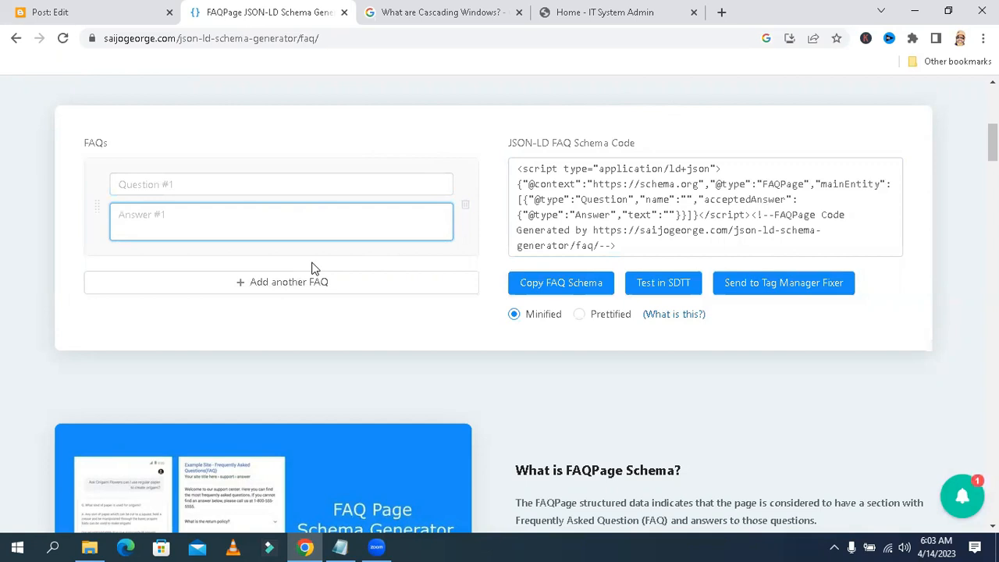
Copy the post heading 'What is Antarctica?' in the Blogger editor
{"action": "left_click", "coordinate": [117, 16]}
{"action": "left_click_drag", "start_coordinate": [283, 305], "coordinate": [190, 305]}
{"action": "key", "text": "ctrl+c"}
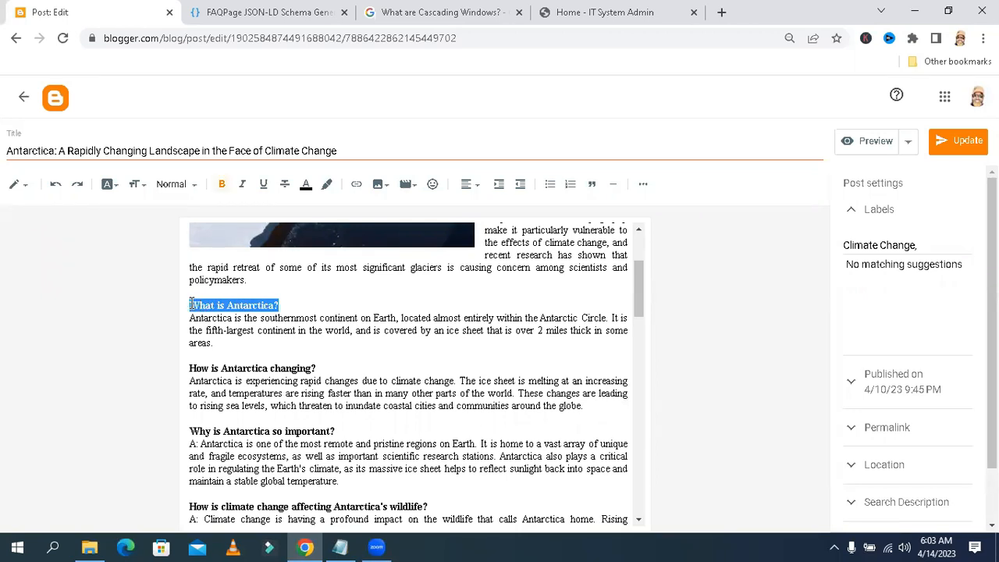
{"action": "right_click", "coordinate": [193, 304]}
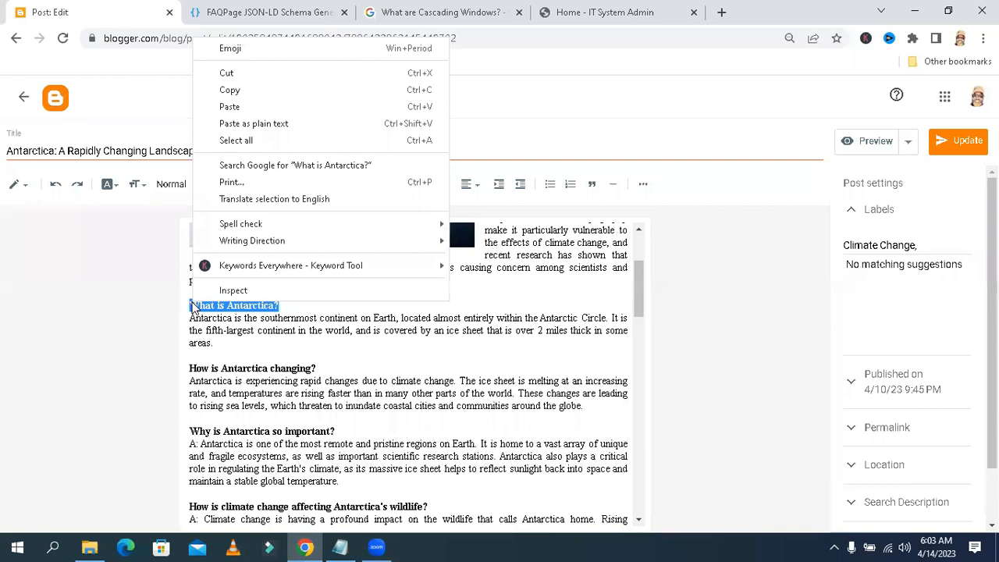
{"action": "left_click", "coordinate": [230, 91]}
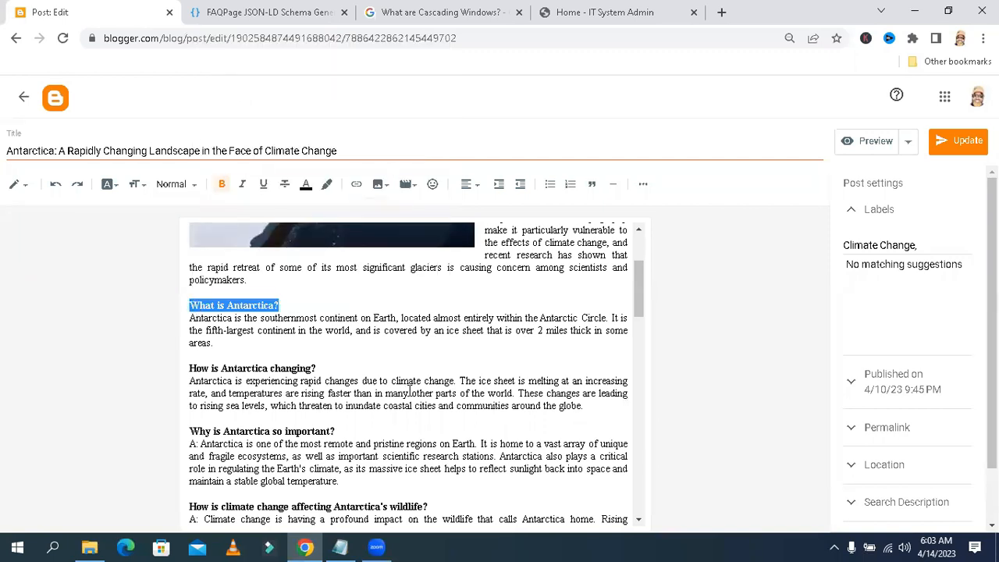
Paste 'What is Antarctica?' into the generator's first question field
{"action": "left_click", "coordinate": [297, 13]}
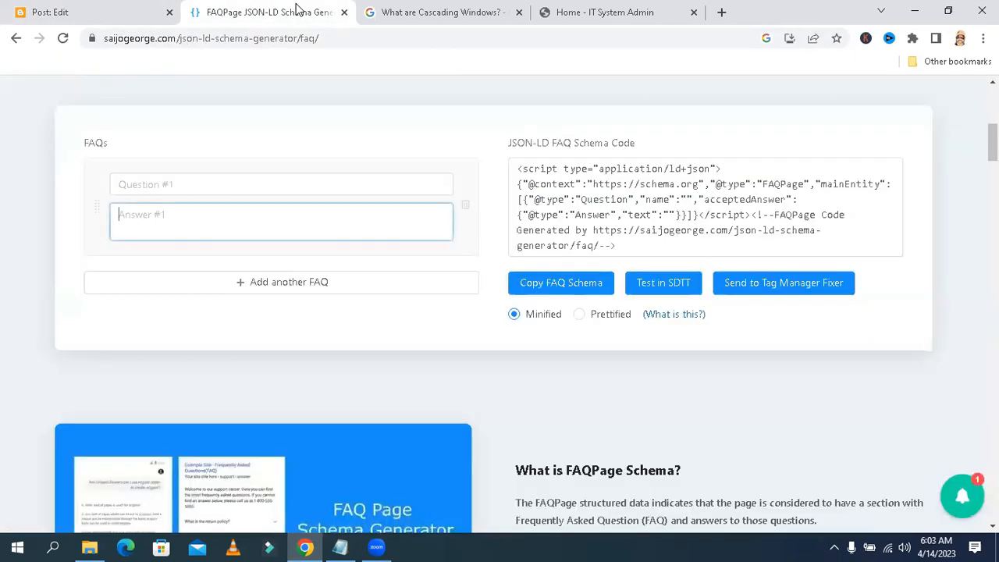
{"action": "left_click", "coordinate": [237, 184]}
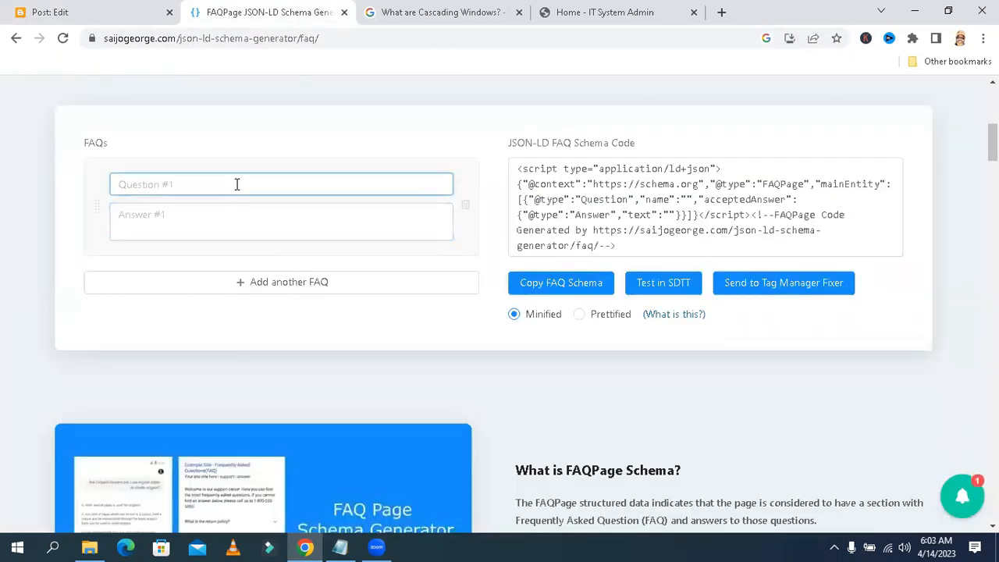
{"action": "right_click", "coordinate": [236, 184]}
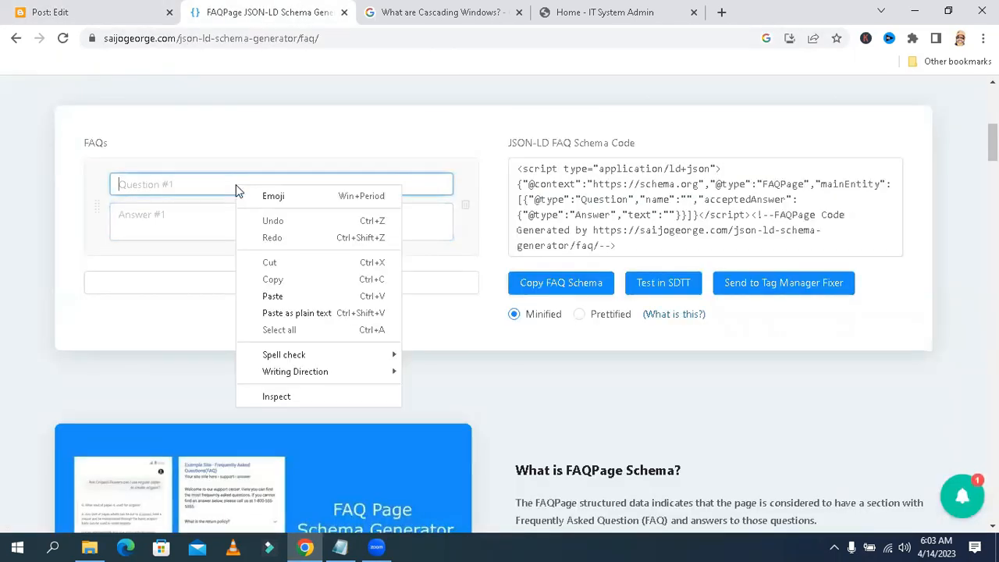
{"action": "left_click", "coordinate": [272, 296]}
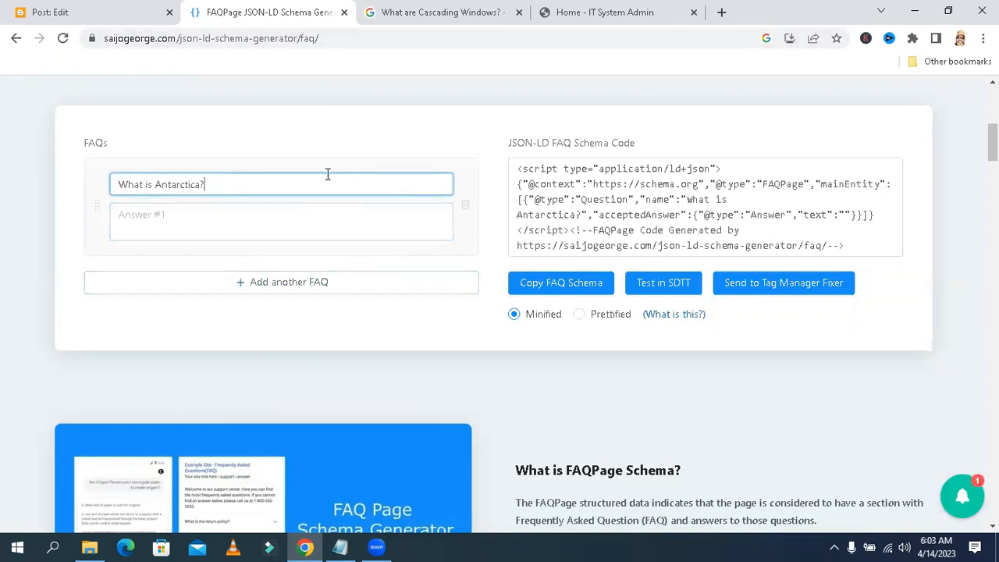
Check the question in the generated JSON-LD code and focus the first answer field
{"action": "left_click", "coordinate": [523, 167]}
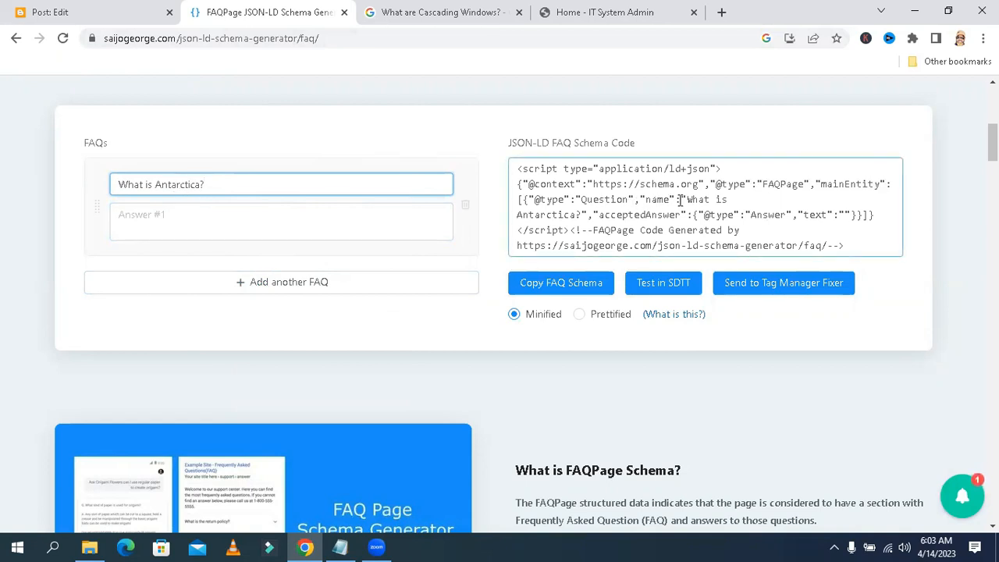
{"action": "left_click_drag", "start_coordinate": [687, 200], "coordinate": [581, 216]}
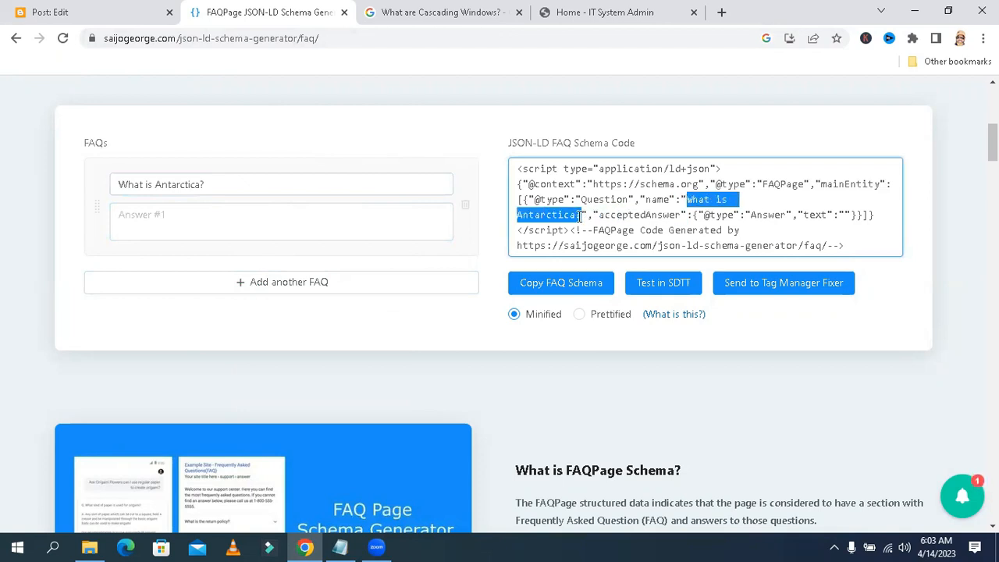
{"action": "left_click", "coordinate": [658, 209]}
{"action": "left_click", "coordinate": [354, 218]}
{"action": "left_click", "coordinate": [353, 218]}
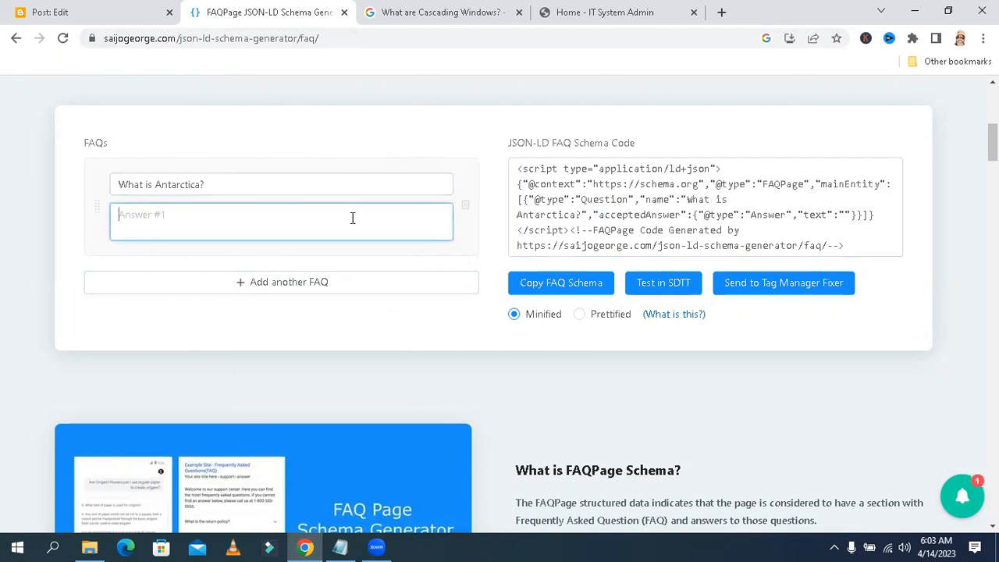
Copy the answer paragraph under 'What is Antarctica?' in the Blogger post
{"action": "left_click", "coordinate": [120, 17]}
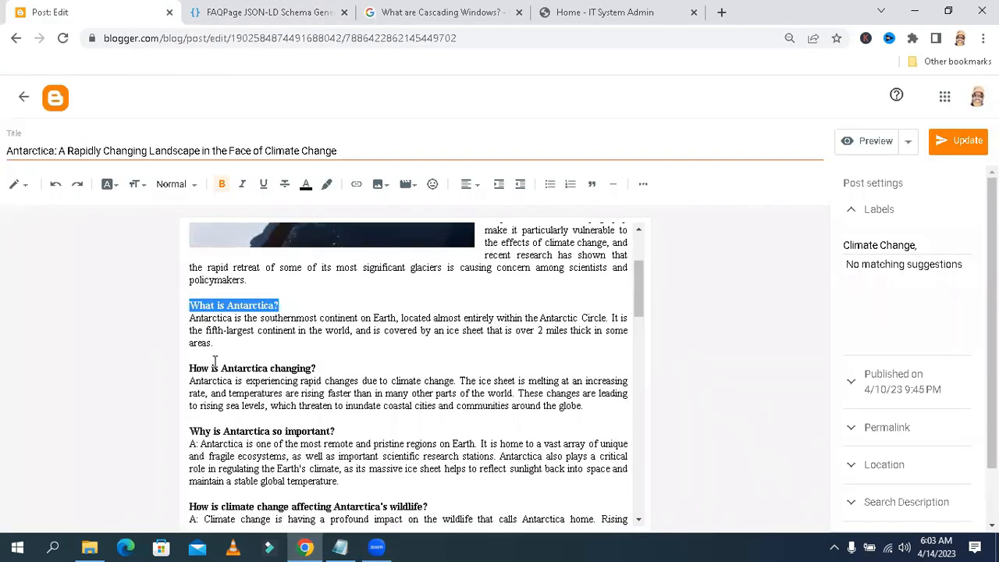
{"action": "left_click_drag", "start_coordinate": [215, 346], "coordinate": [191, 324]}
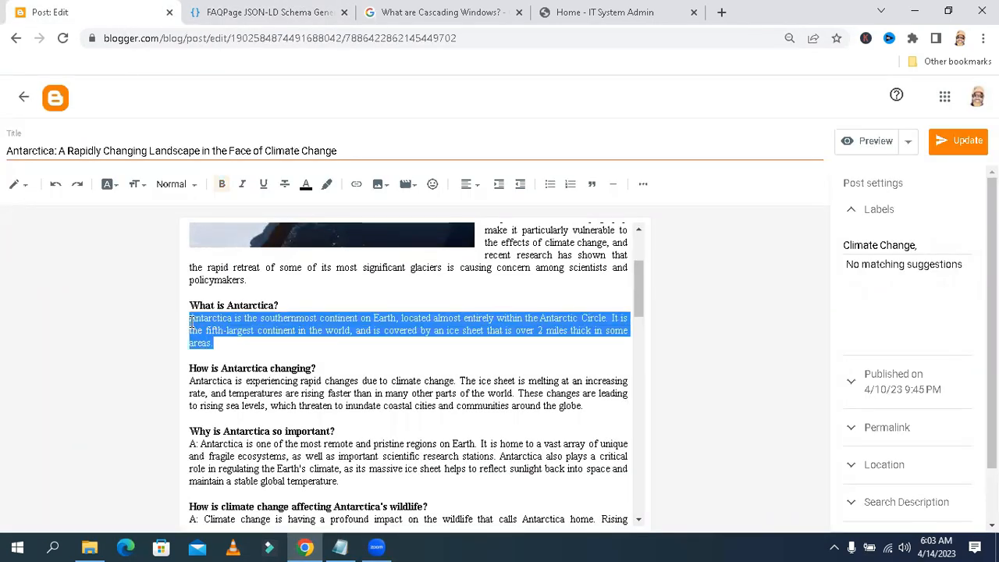
{"action": "right_click", "coordinate": [193, 320]}
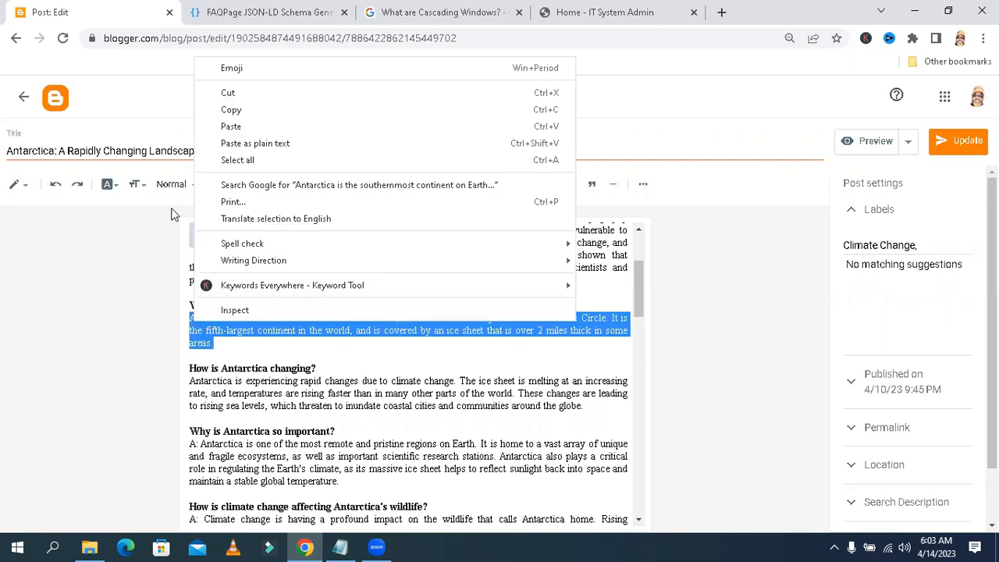
{"action": "left_click", "coordinate": [231, 110]}
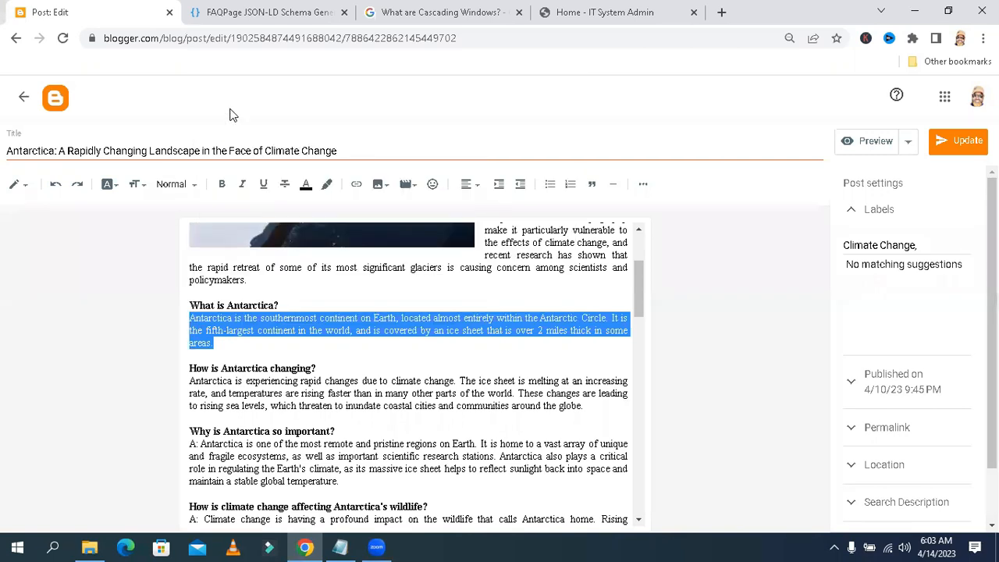
Paste the copied answer into the generator's first answer field, then add another FAQ entry
{"action": "left_click", "coordinate": [275, 14]}
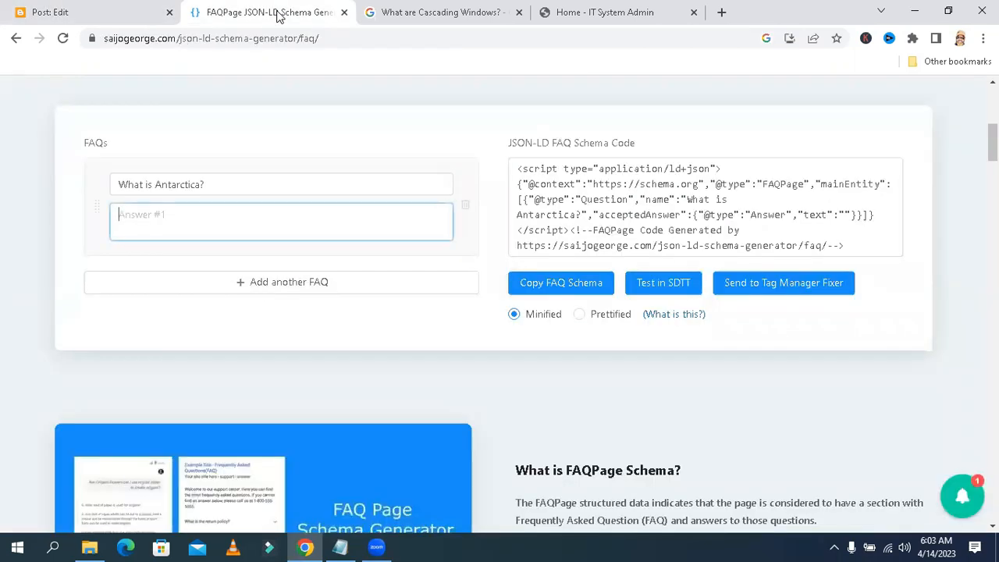
{"action": "right_click", "coordinate": [244, 211]}
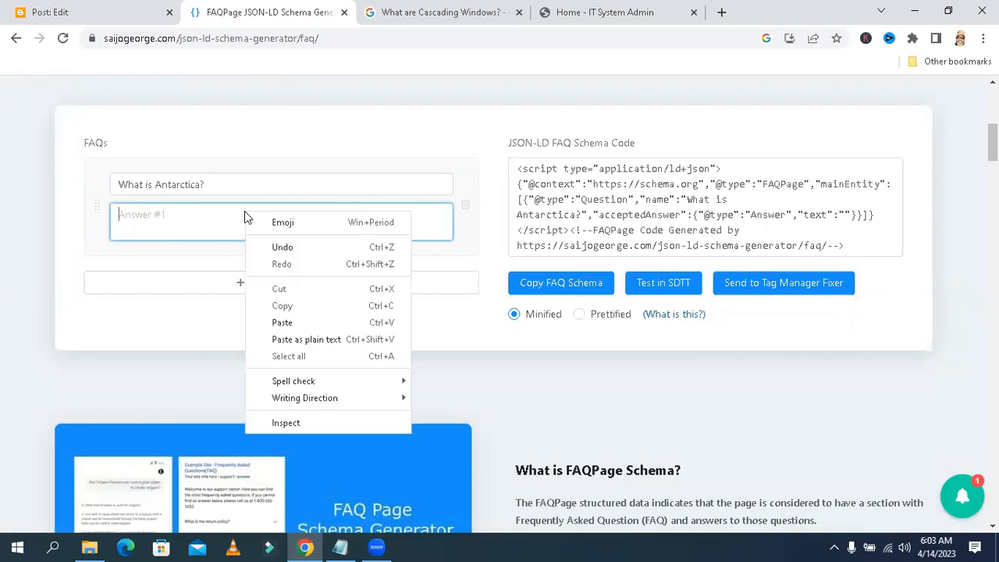
{"action": "left_click", "coordinate": [281, 321]}
{"action": "left_click", "coordinate": [585, 282]}
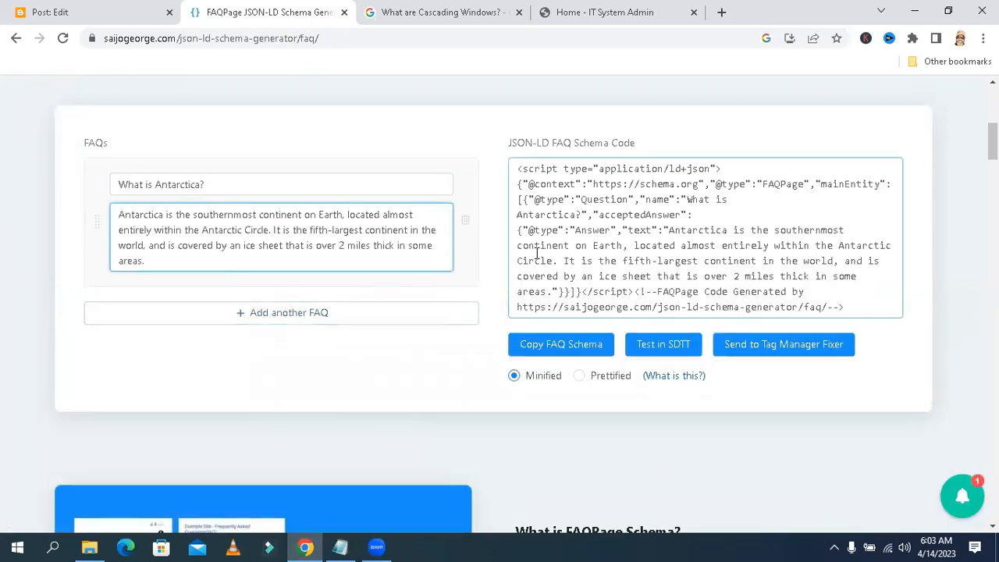
{"action": "left_click", "coordinate": [291, 205]}
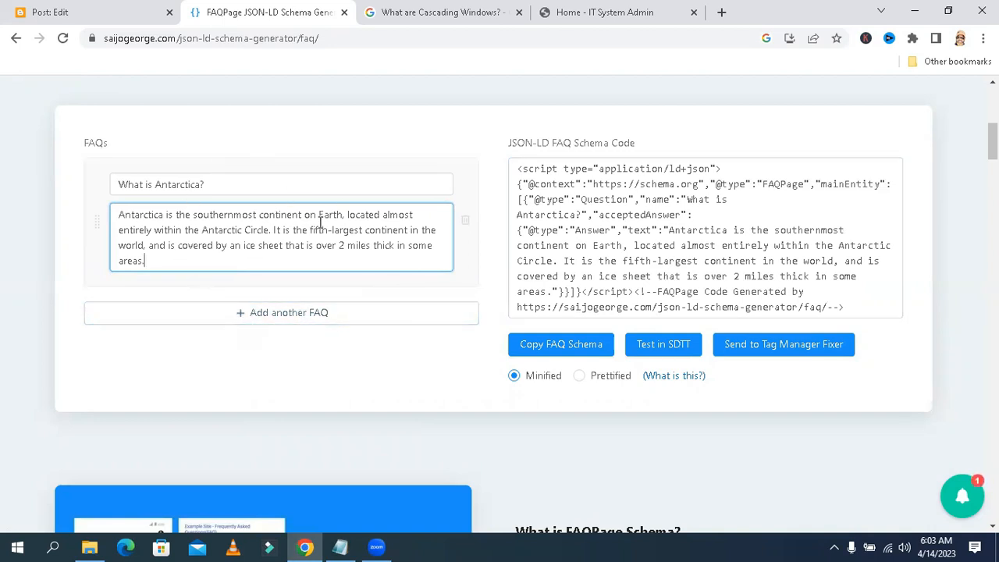
{"action": "left_click", "coordinate": [303, 314]}
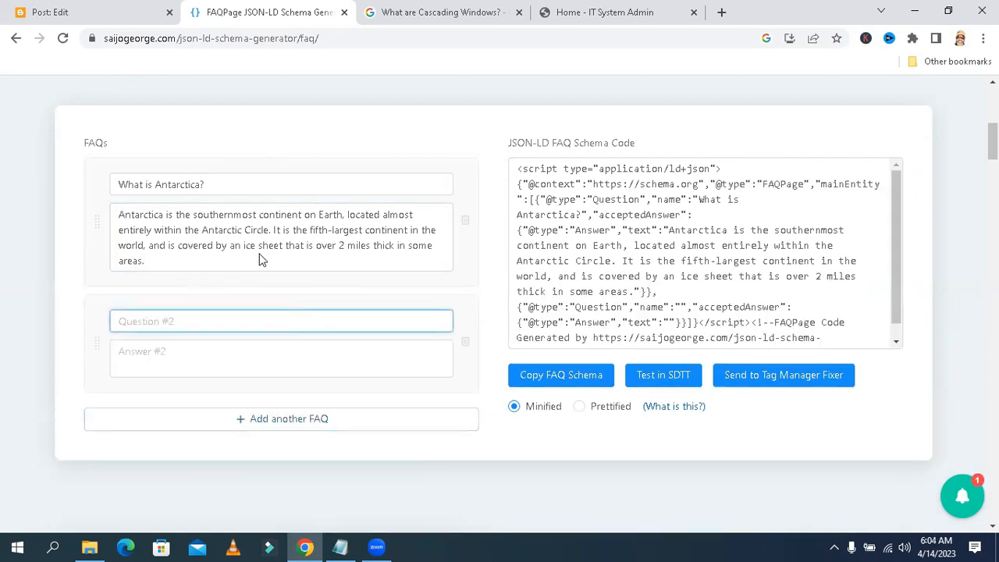
Copy the post heading 'How is Antarctica changing?' in the Blogger editor
{"action": "left_click", "coordinate": [115, 11]}
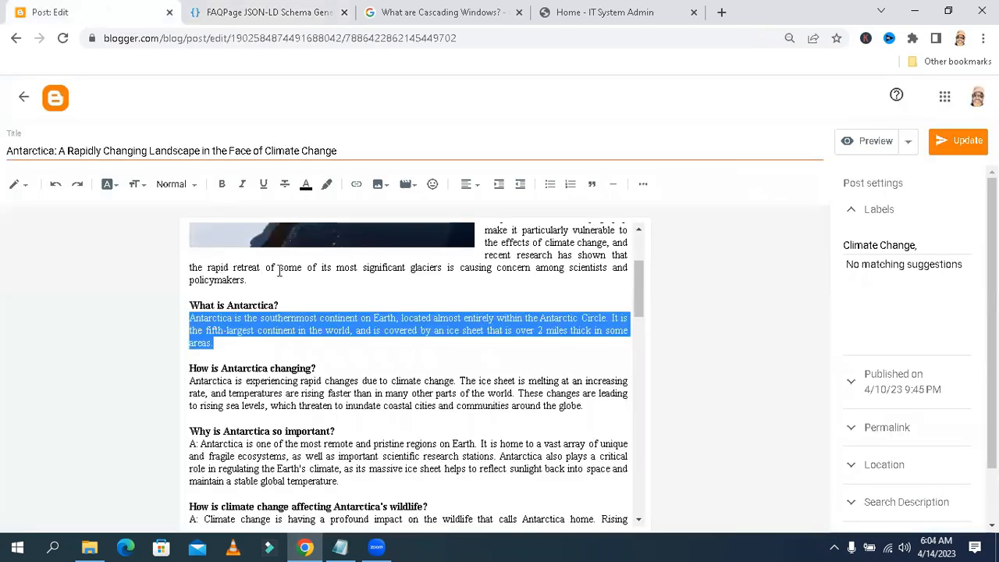
{"action": "left_click_drag", "start_coordinate": [640, 286], "coordinate": [644, 311]}
{"action": "left_click_drag", "start_coordinate": [331, 261], "coordinate": [187, 264]}
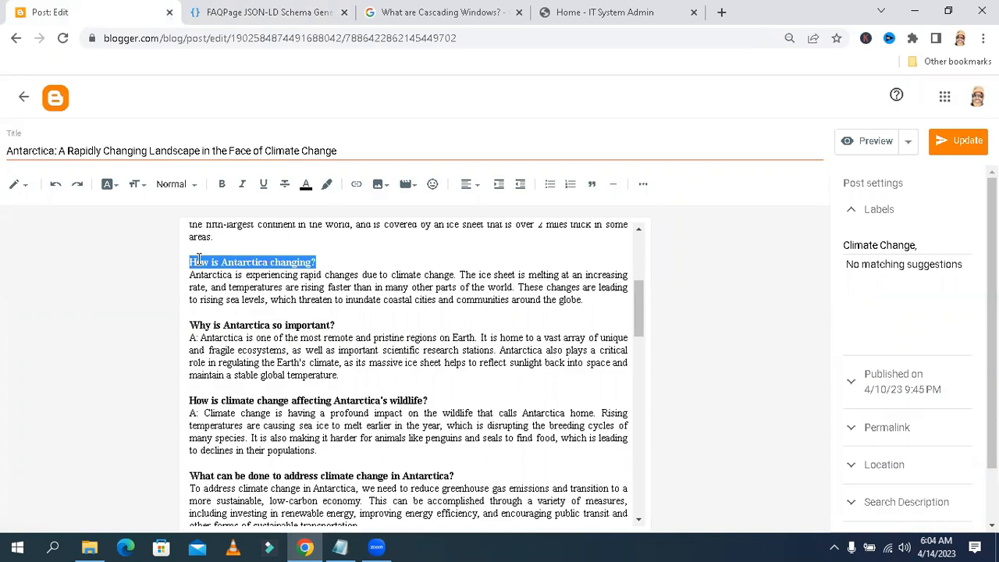
{"action": "right_click", "coordinate": [199, 260]}
{"action": "left_click", "coordinate": [234, 313]}
Paste 'How is Antarctica changing?' into the generator's second question field
{"action": "left_click", "coordinate": [256, 13]}
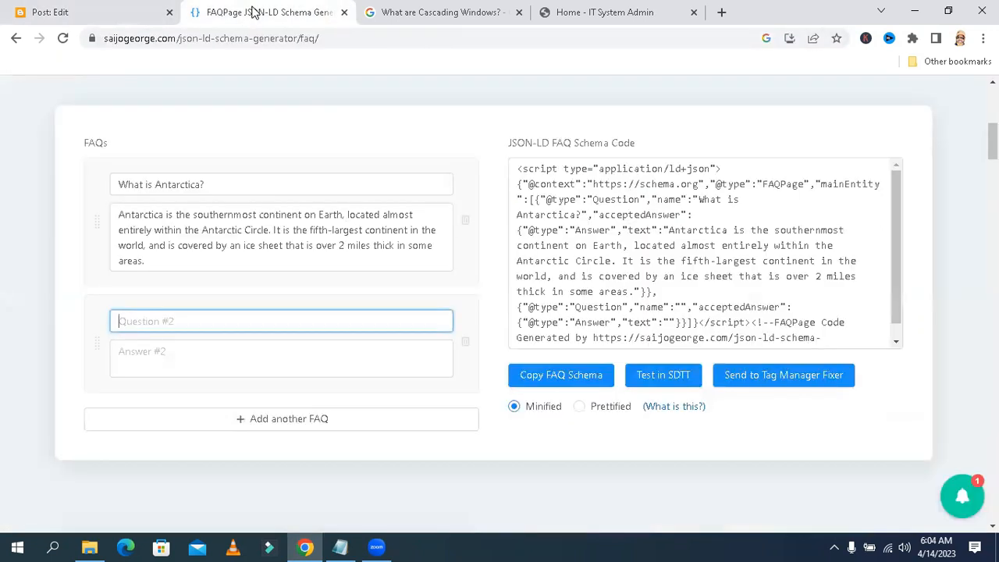
{"action": "right_click", "coordinate": [199, 323]}
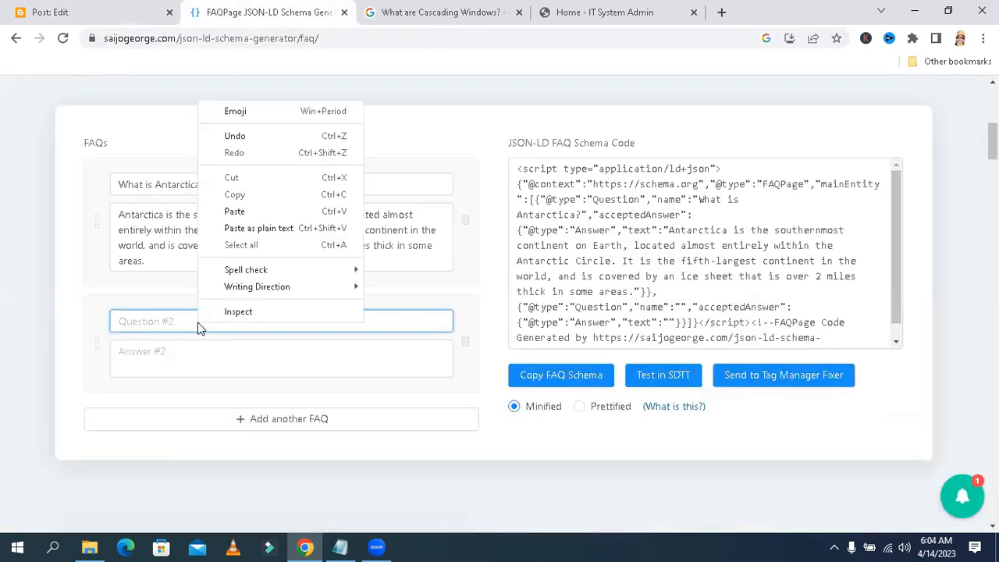
{"action": "left_click", "coordinate": [234, 212]}
Copy the answer paragraph under 'How is Antarctica changing?' in the Blogger post
{"action": "left_click", "coordinate": [116, 8]}
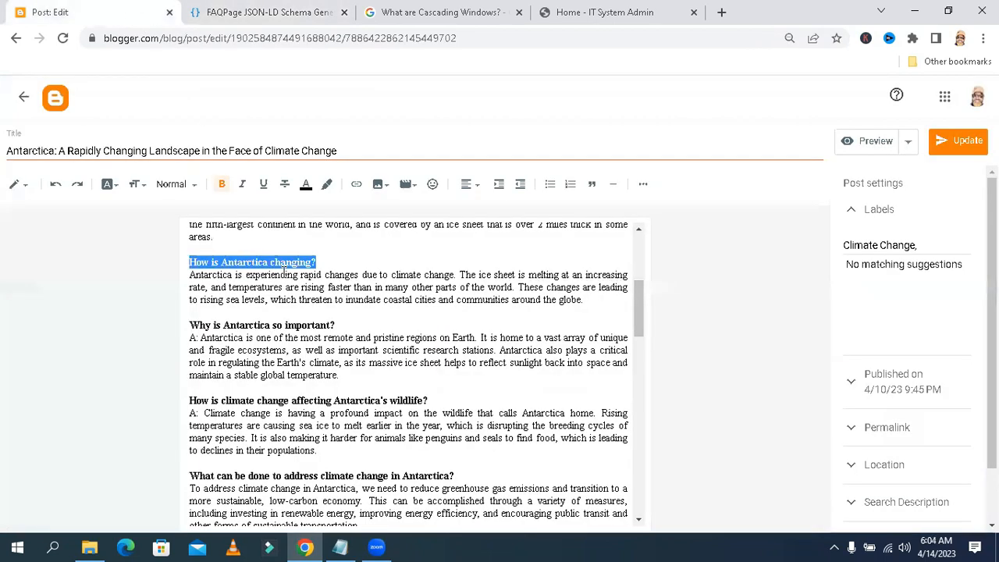
{"action": "left_click_drag", "start_coordinate": [588, 308], "coordinate": [187, 275]}
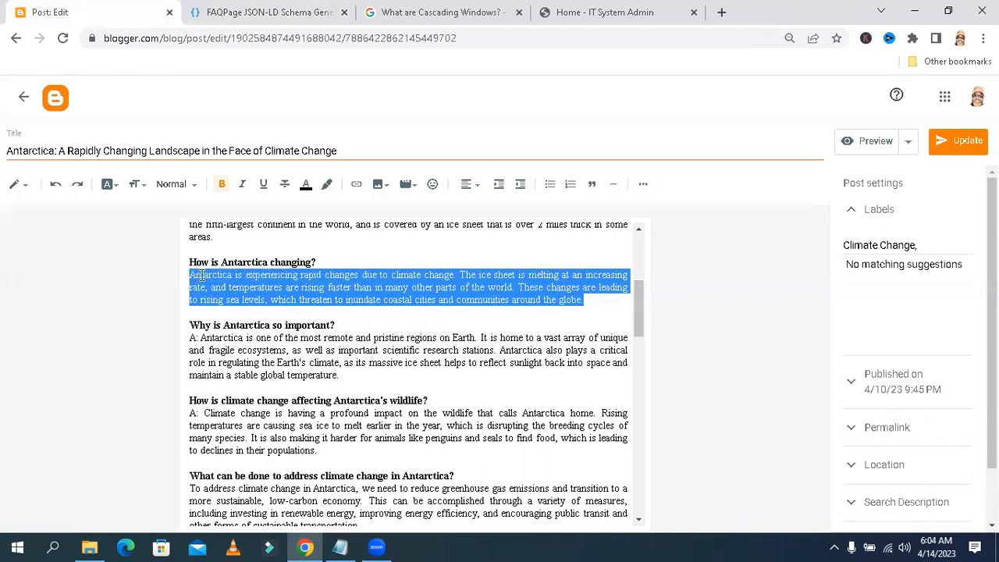
{"action": "right_click", "coordinate": [205, 277]}
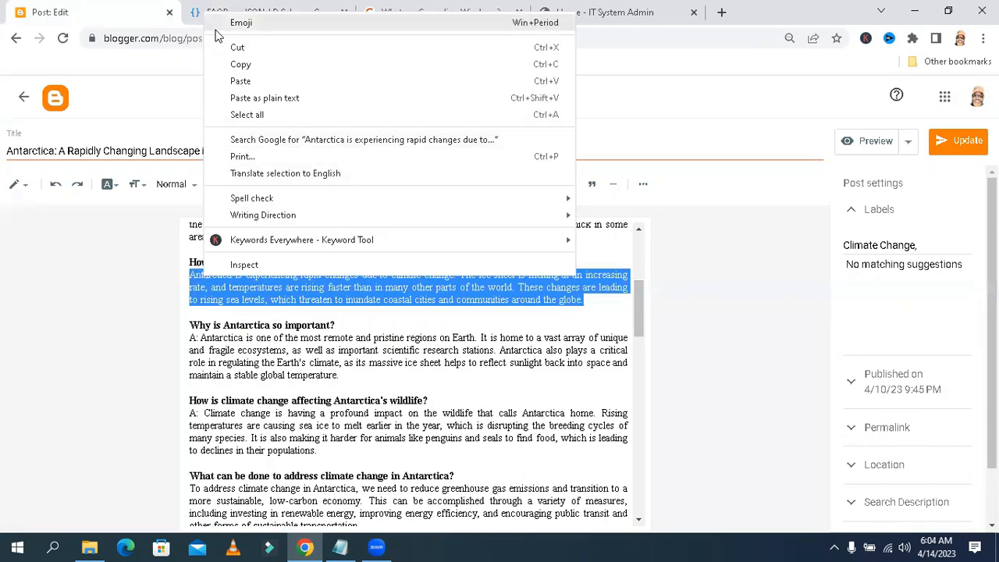
{"action": "left_click", "coordinate": [241, 64]}
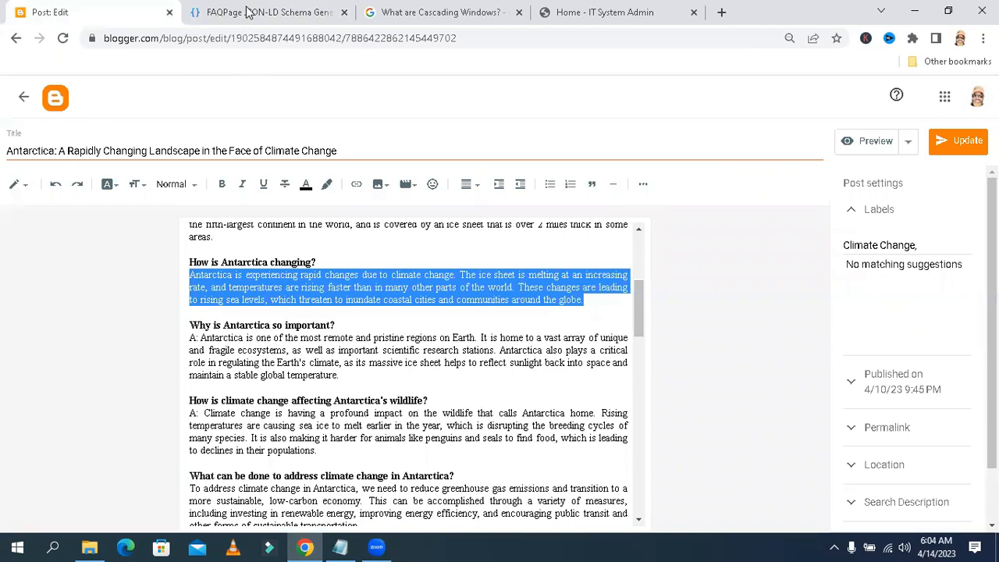
Paste the copied answer into the generator's second answer field
{"action": "left_click", "coordinate": [248, 12]}
{"action": "left_click", "coordinate": [213, 356]}
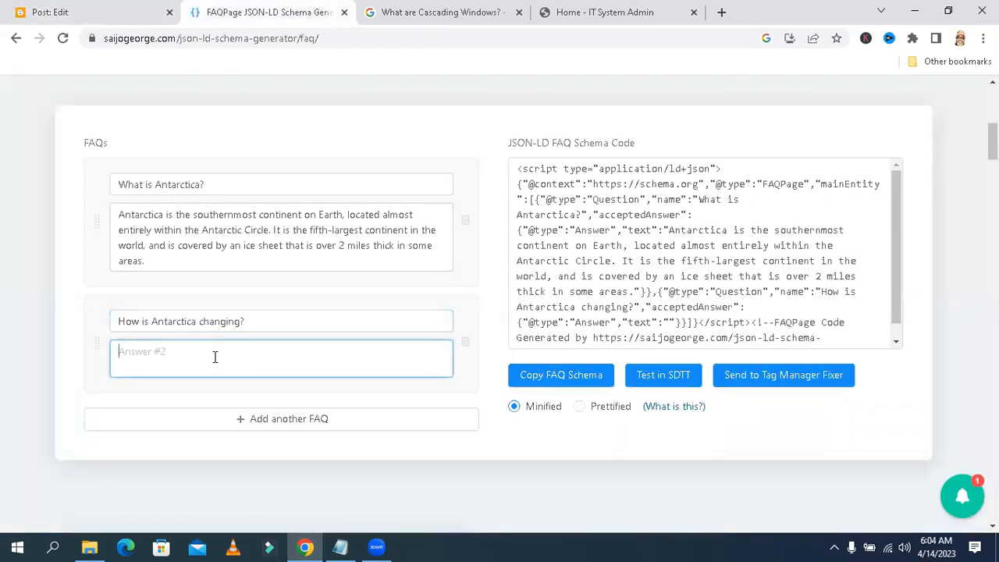
{"action": "right_click", "coordinate": [216, 361]}
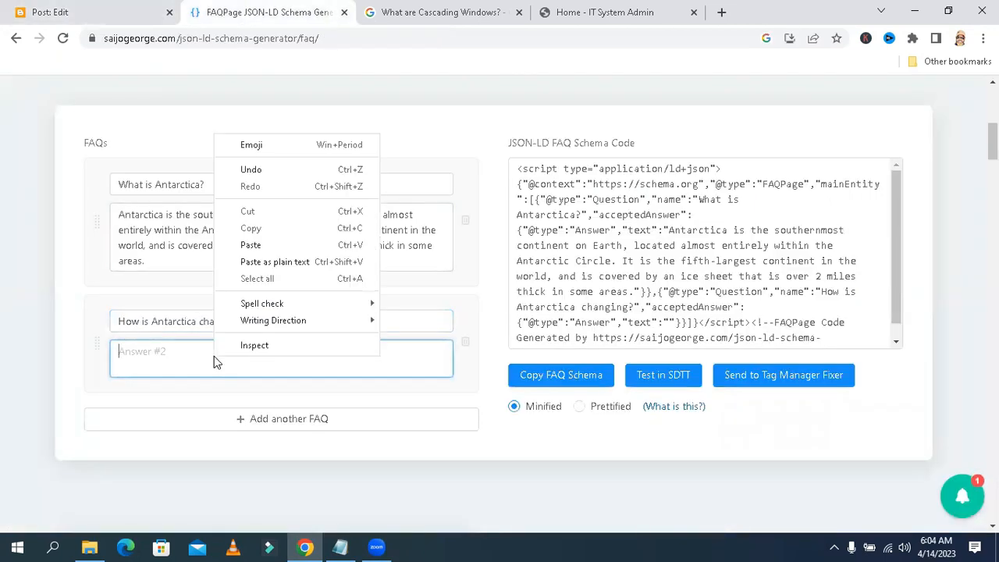
{"action": "left_click", "coordinate": [245, 247]}
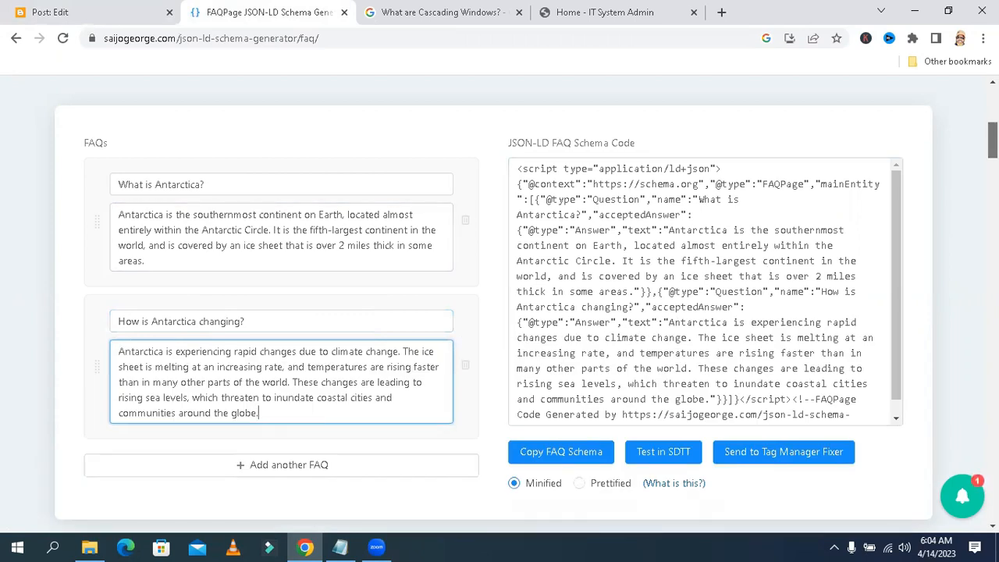
{"action": "scroll", "coordinate": [992, 140], "scroll_direction": "down", "scroll_amount": 1}
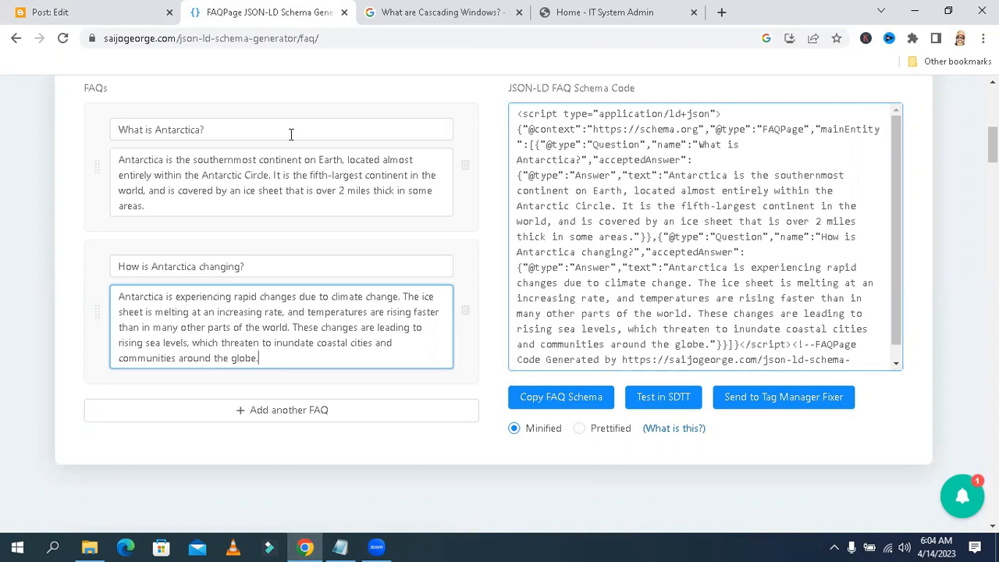
Copy the post heading 'Why is Antarctica so important?' in the Blogger editor
{"action": "left_click", "coordinate": [86, 13]}
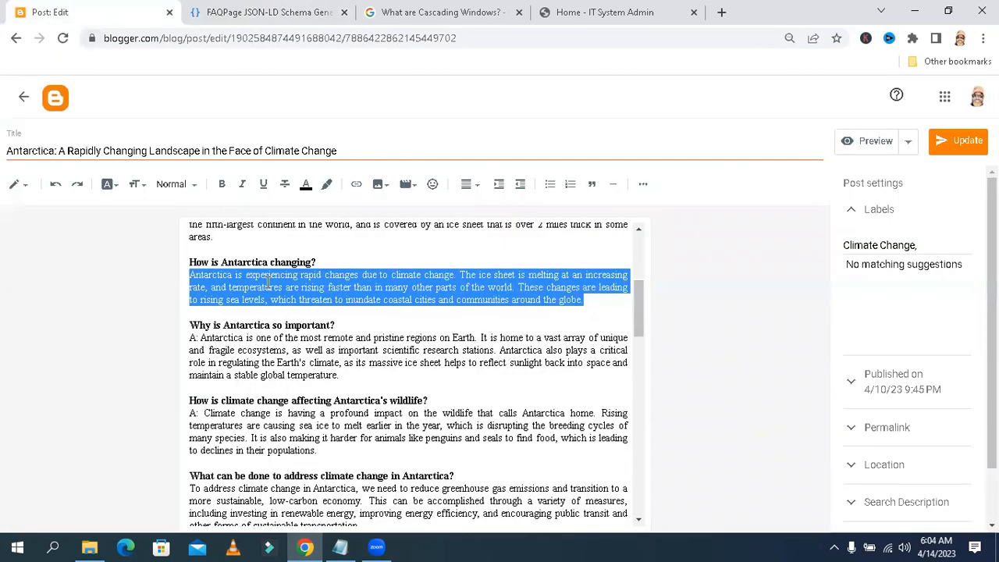
{"action": "left_click_drag", "start_coordinate": [337, 325], "coordinate": [192, 323]}
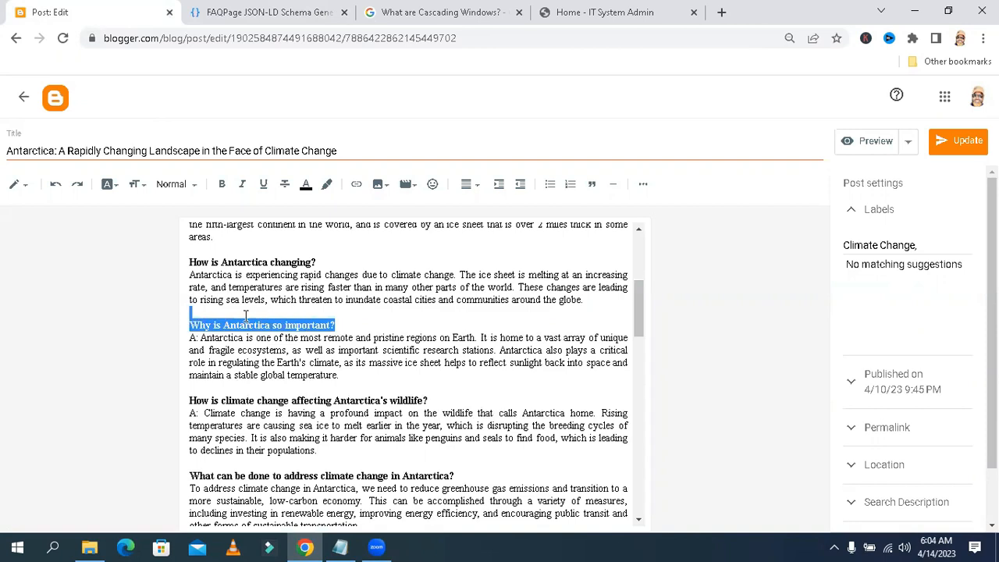
{"action": "right_click", "coordinate": [193, 324]}
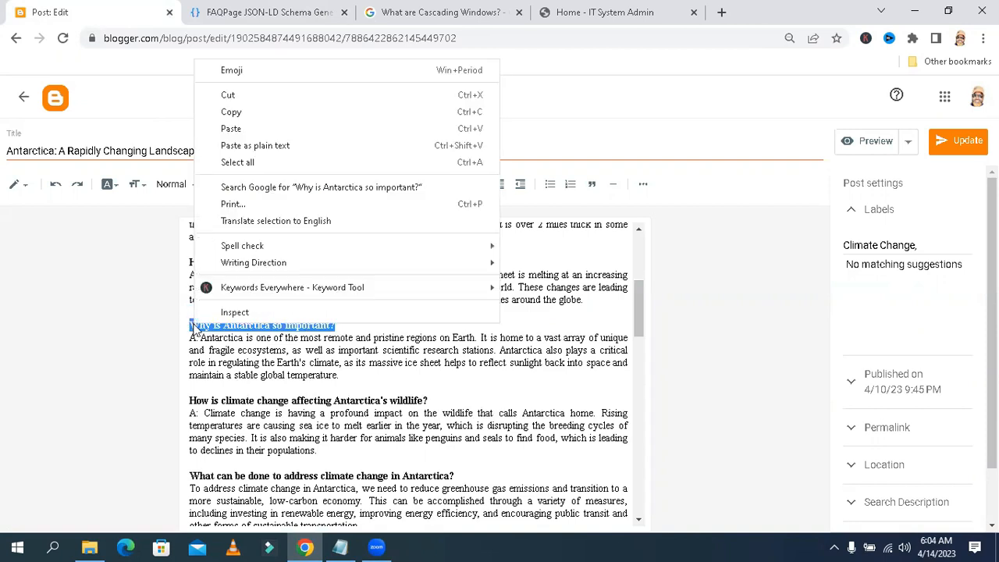
{"action": "left_click", "coordinate": [267, 115]}
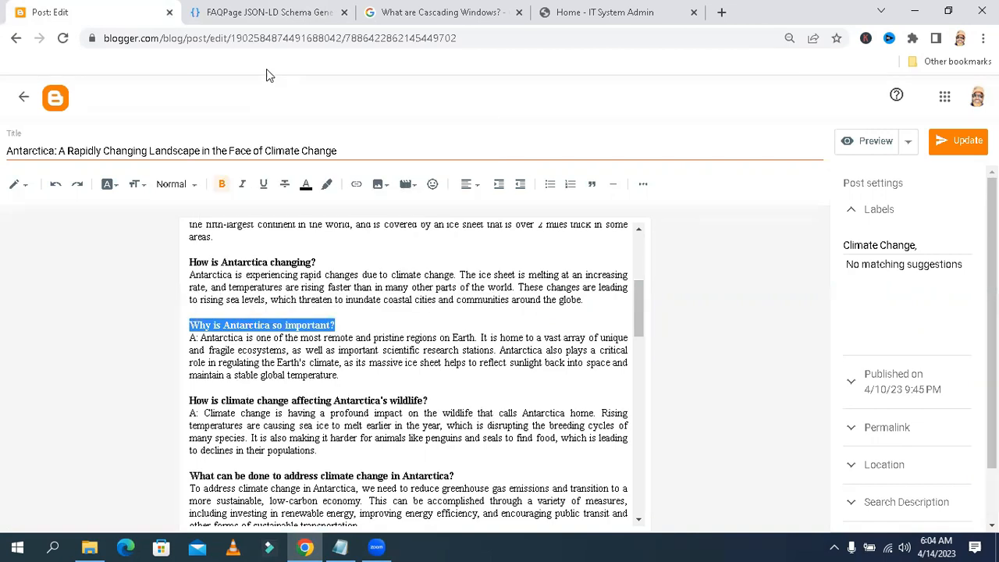
Add a third FAQ entry and paste 'Why is Antarctica so important?' into its question field
{"action": "left_click", "coordinate": [269, 13]}
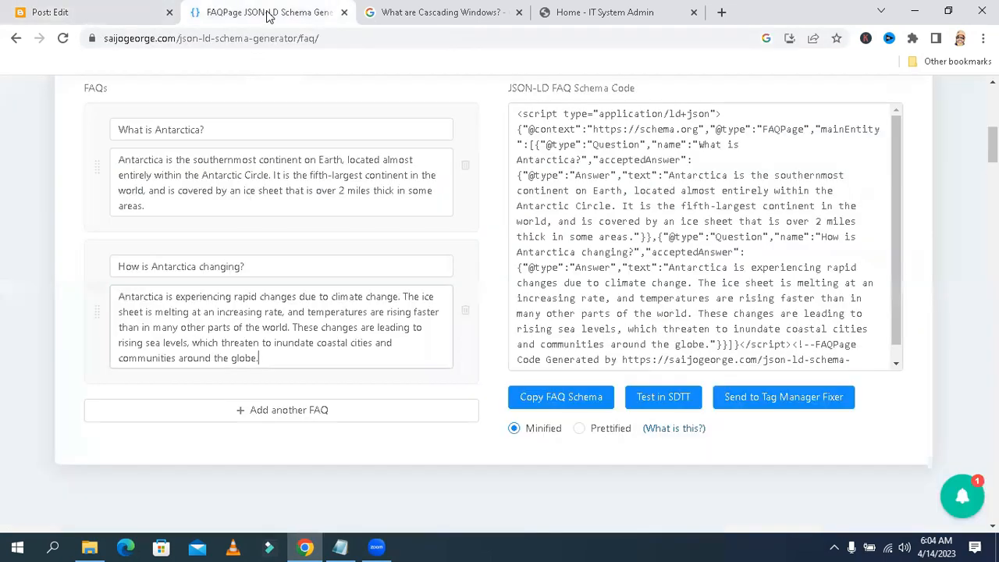
{"action": "left_click", "coordinate": [282, 410]}
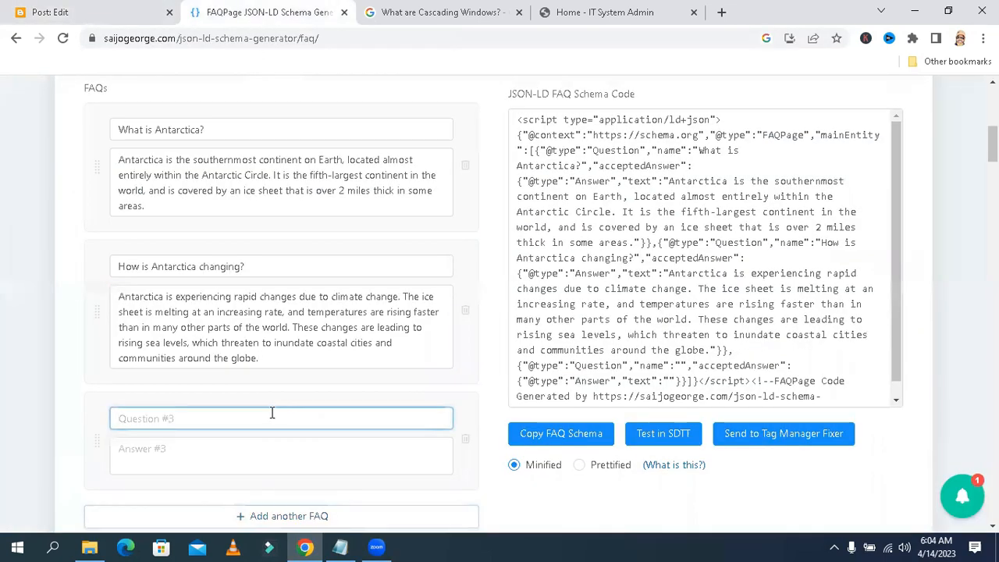
{"action": "right_click", "coordinate": [263, 417]}
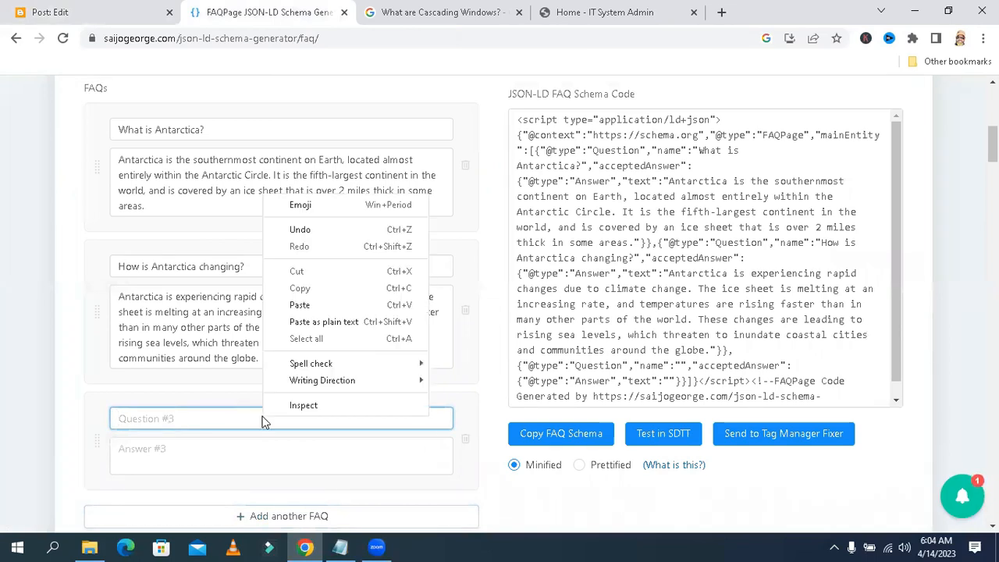
{"action": "left_click", "coordinate": [299, 305]}
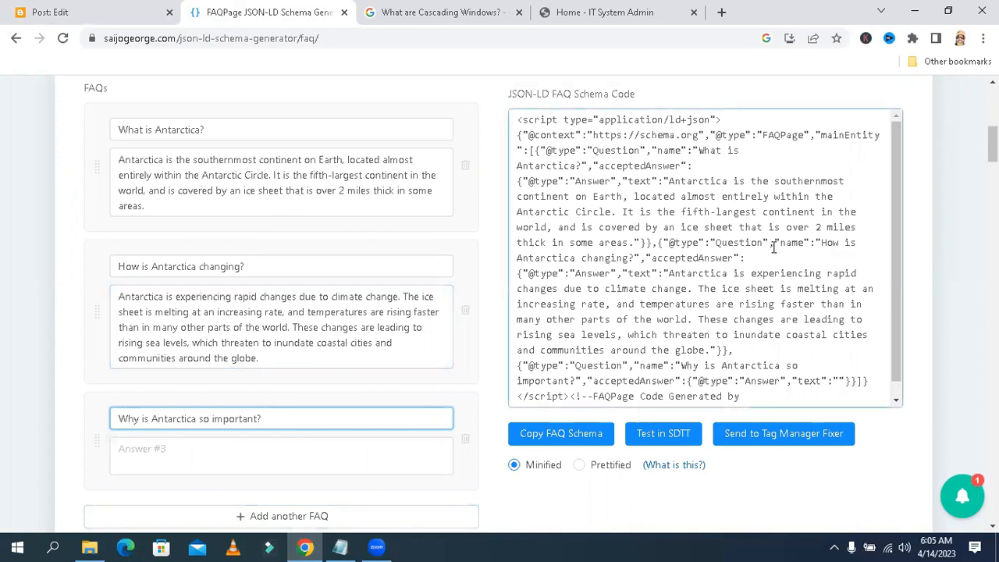
{"action": "scroll", "coordinate": [537, 219], "scroll_direction": "down", "scroll_amount": 3}
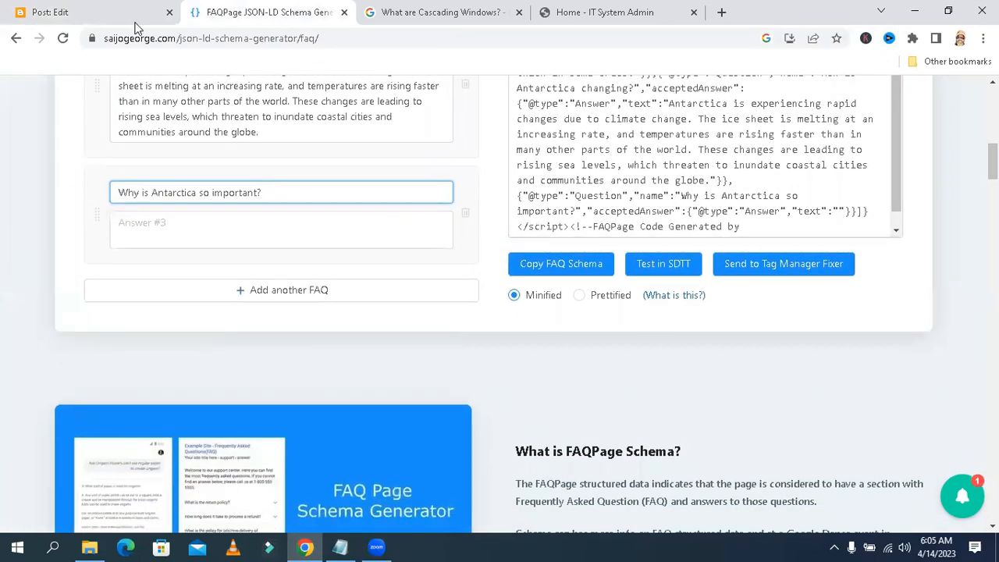
Copy the answer paragraph under 'Why is Antarctica so important?', leaving out its 'A:' prefix
{"action": "left_click", "coordinate": [114, 13]}
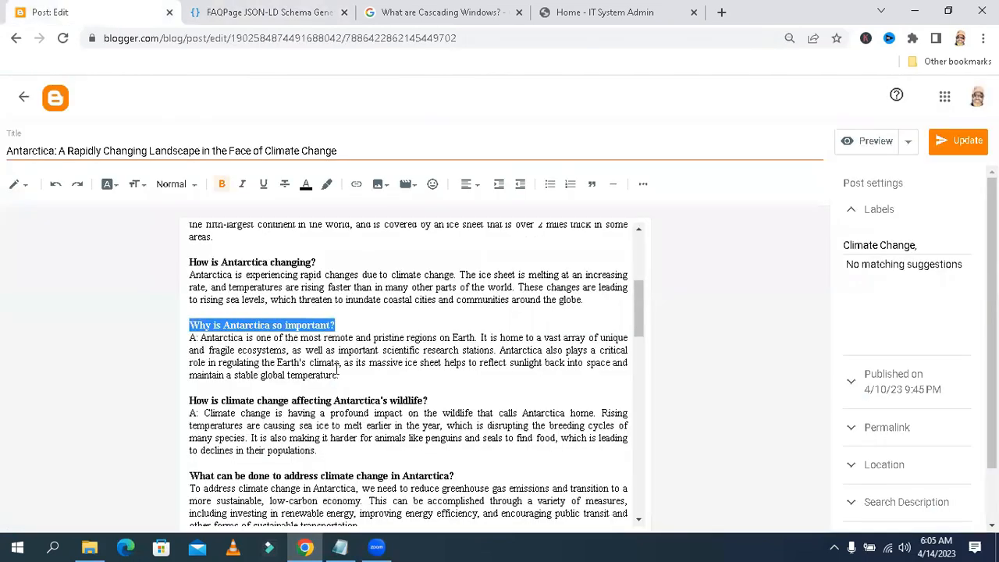
{"action": "left_click_drag", "start_coordinate": [340, 375], "coordinate": [199, 338]}
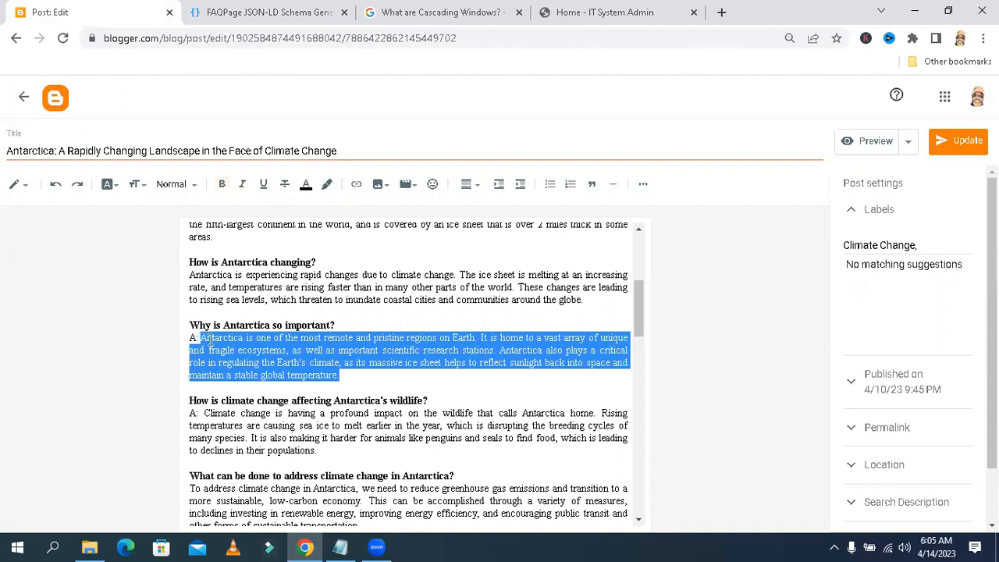
{"action": "right_click", "coordinate": [209, 341]}
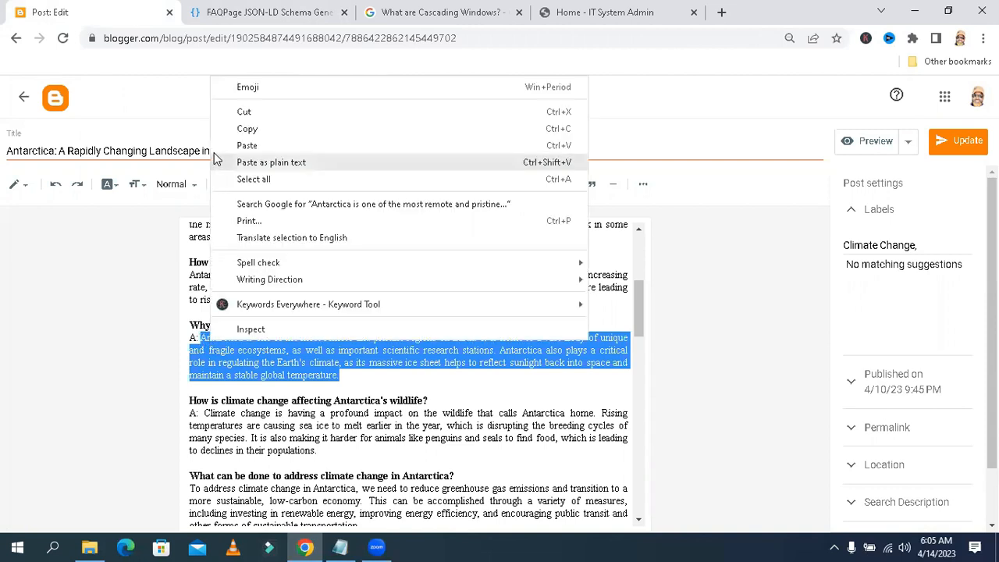
{"action": "left_click", "coordinate": [247, 129]}
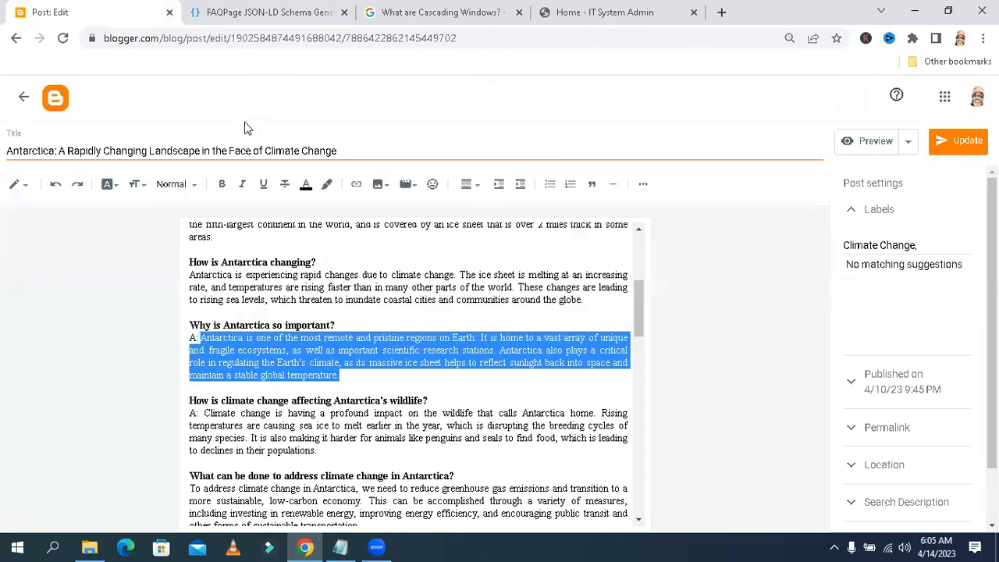
{"action": "left_click", "coordinate": [200, 337]}
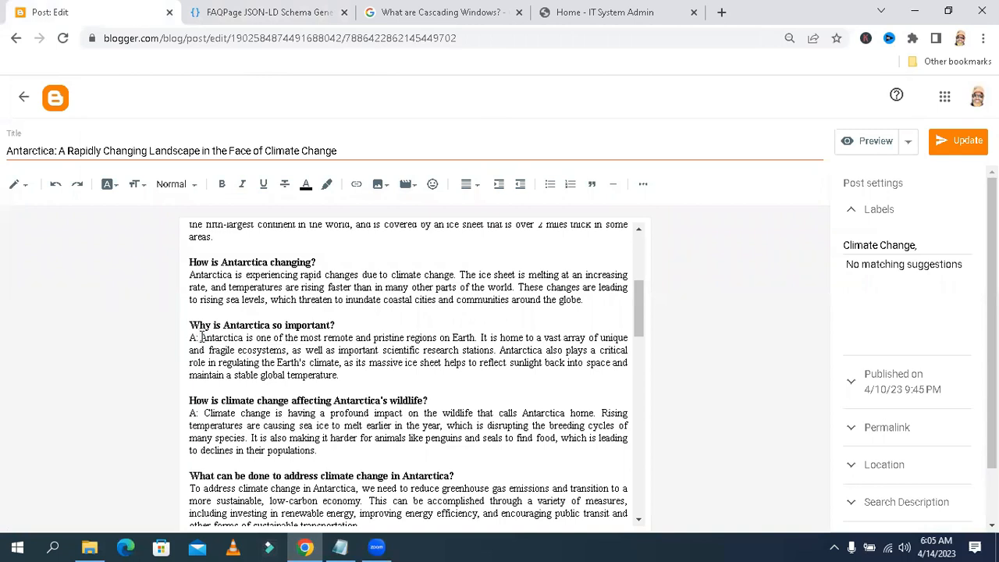
Delete the 'A:' prefix before the answer paragraph under 'Why is Antarctica so important?' in the post
{"action": "key", "text": "BackSpace"}
{"action": "key", "text": "BackSpace"}
{"action": "key", "text": "BackSpace"}
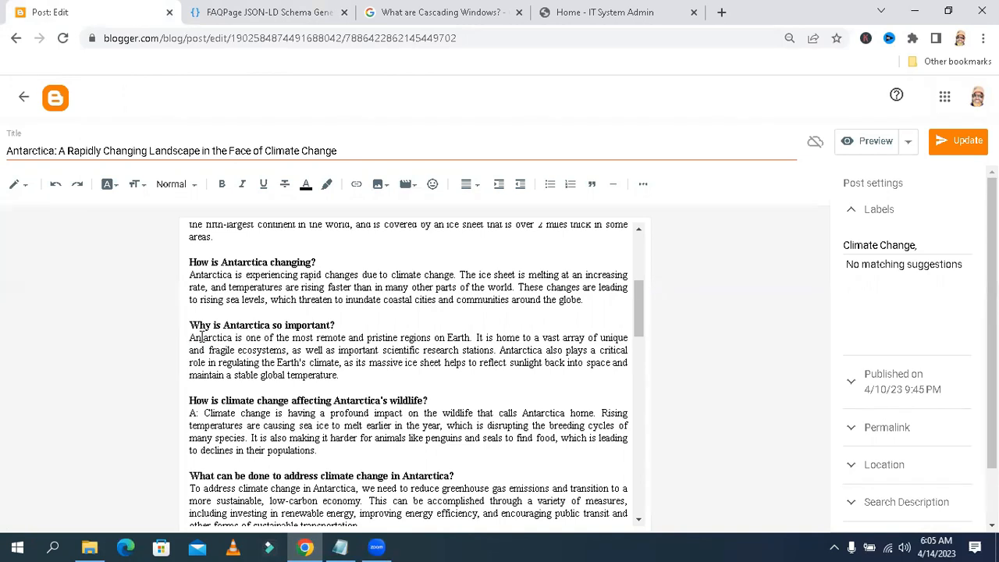
Paste the copied answer into the generator's third answer field and add a fourth FAQ entry
{"action": "left_click", "coordinate": [231, 9]}
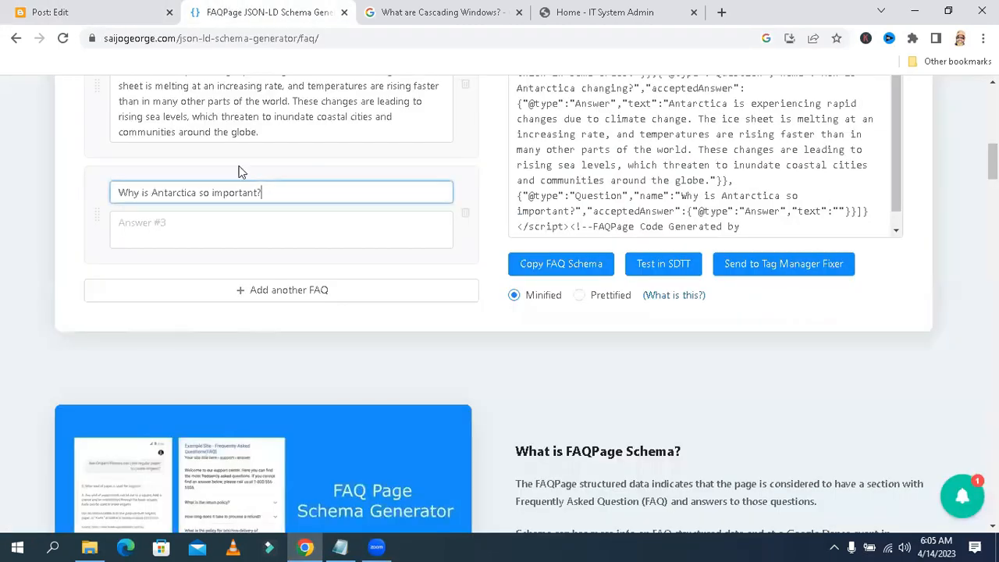
{"action": "left_click", "coordinate": [225, 217]}
{"action": "right_click", "coordinate": [222, 221]}
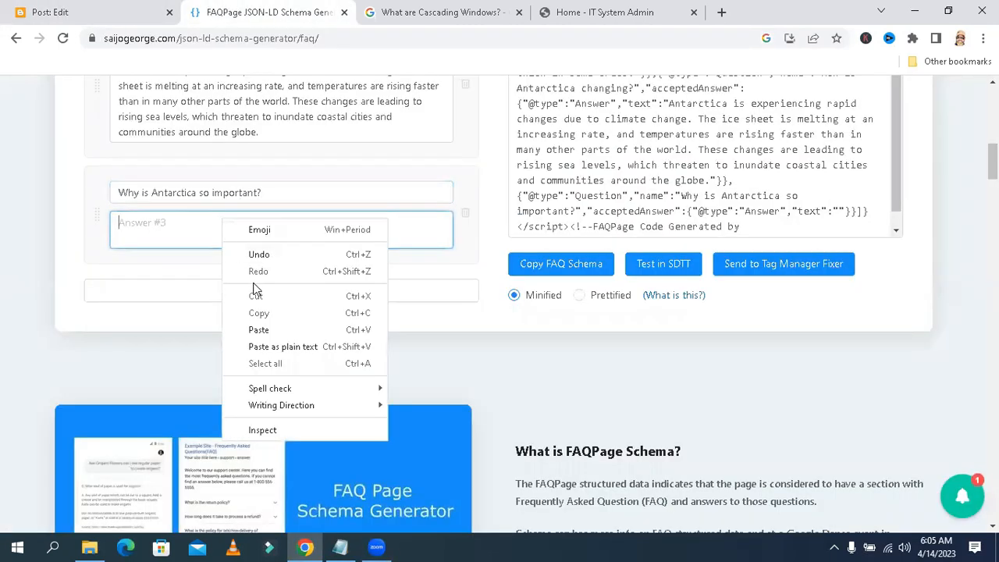
{"action": "left_click", "coordinate": [269, 330]}
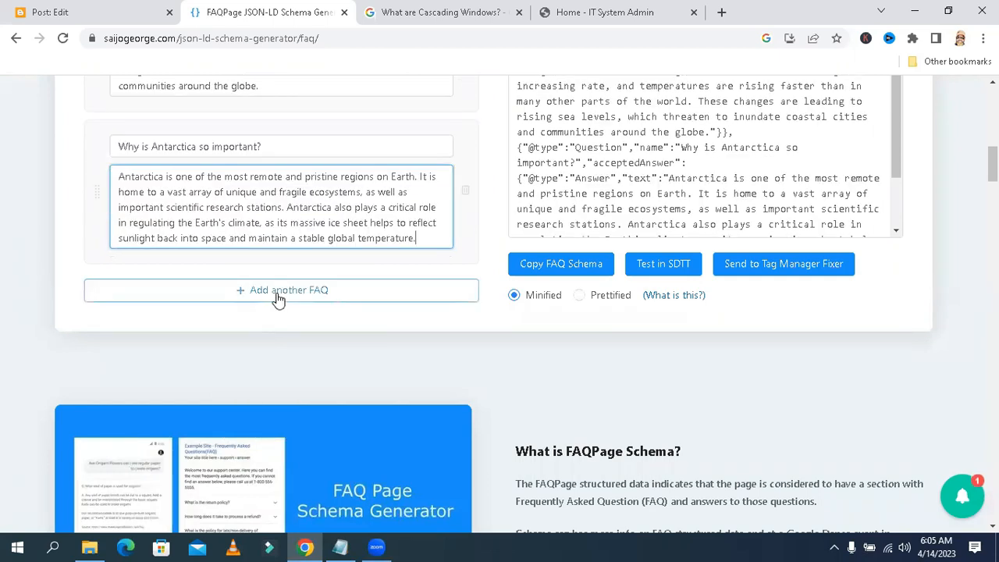
{"action": "left_click", "coordinate": [278, 297]}
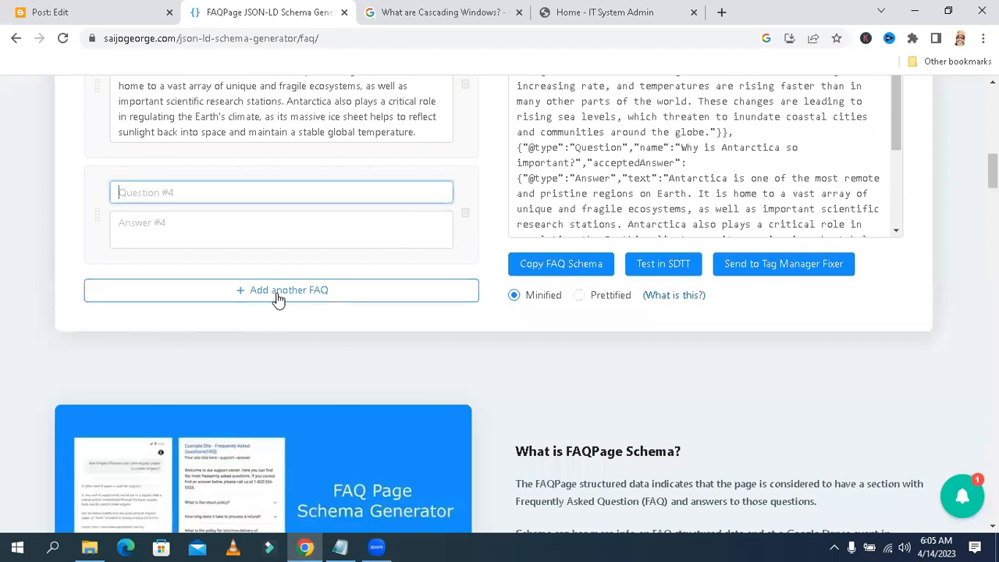
Copy the post heading 'How is climate change affecting Antarctica's wildlife?' in the Blogger editor
{"action": "left_click", "coordinate": [63, 12]}
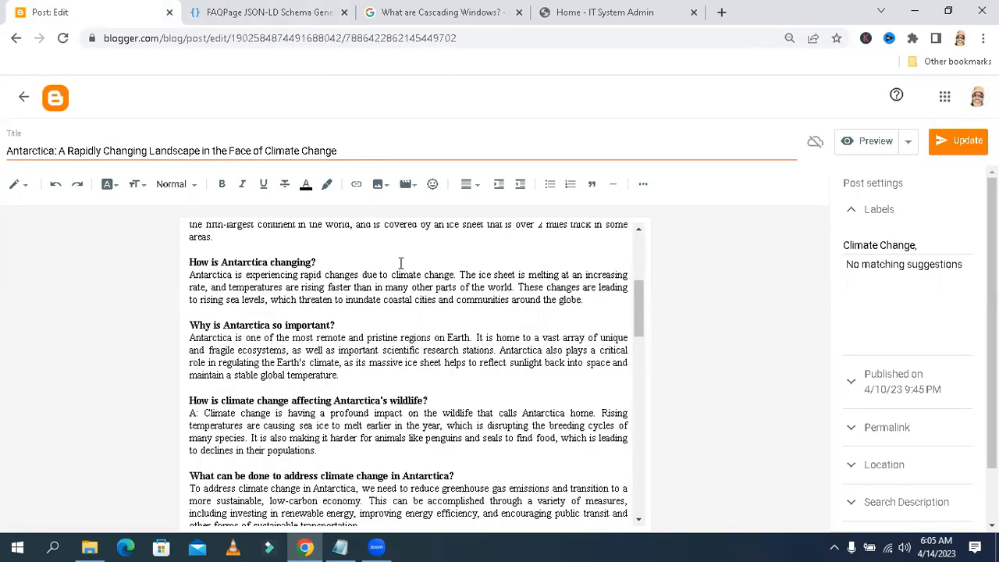
{"action": "left_click_drag", "start_coordinate": [636, 313], "coordinate": [641, 339]}
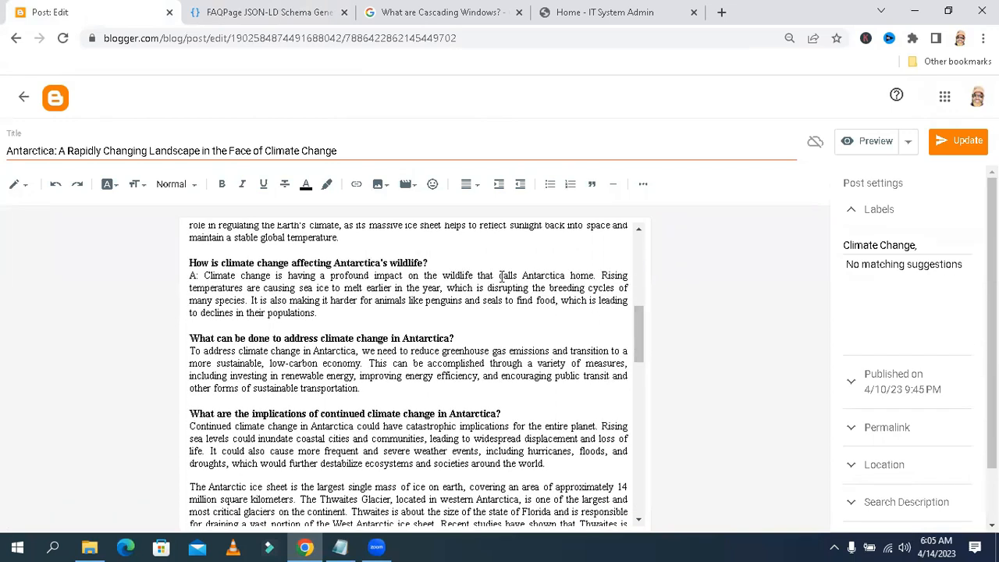
{"action": "left_click_drag", "start_coordinate": [431, 262], "coordinate": [190, 260]}
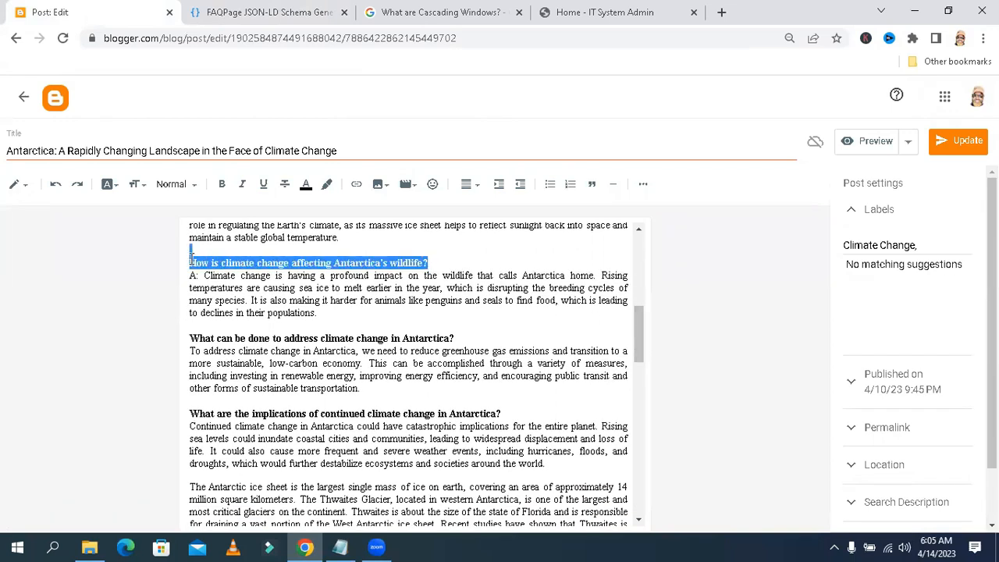
{"action": "left_click", "coordinate": [189, 260]}
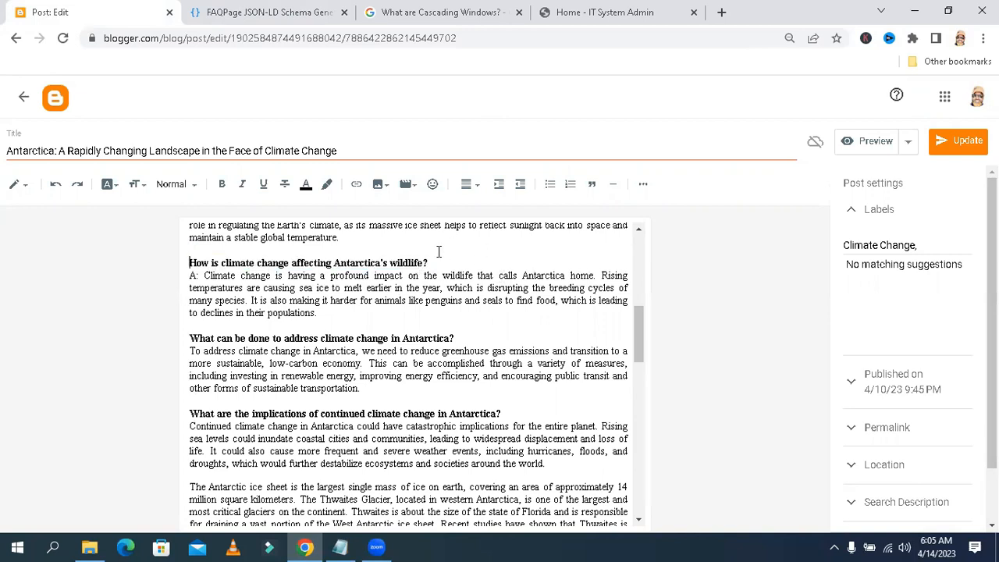
{"action": "left_click_drag", "start_coordinate": [433, 263], "coordinate": [190, 265]}
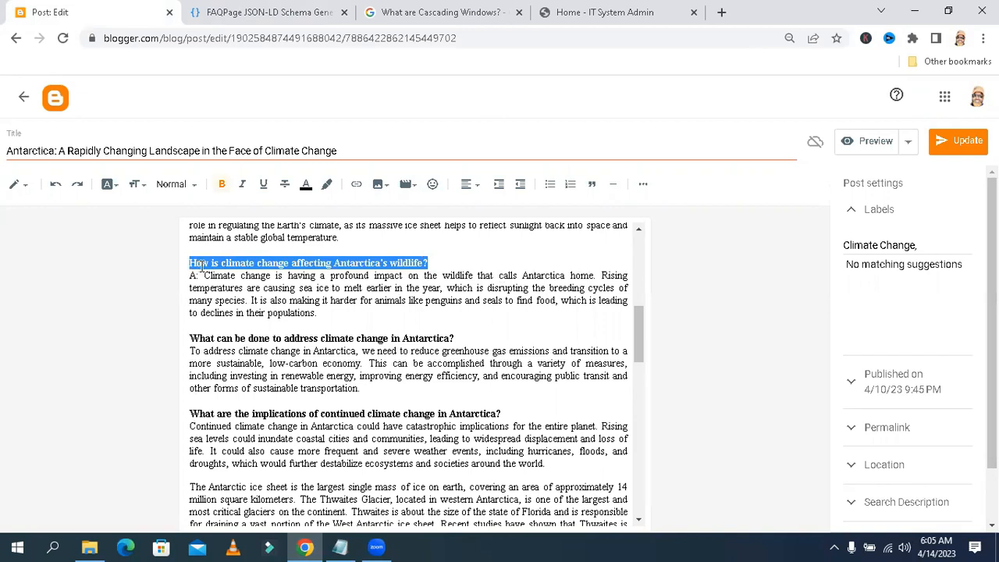
{"action": "right_click", "coordinate": [200, 268]}
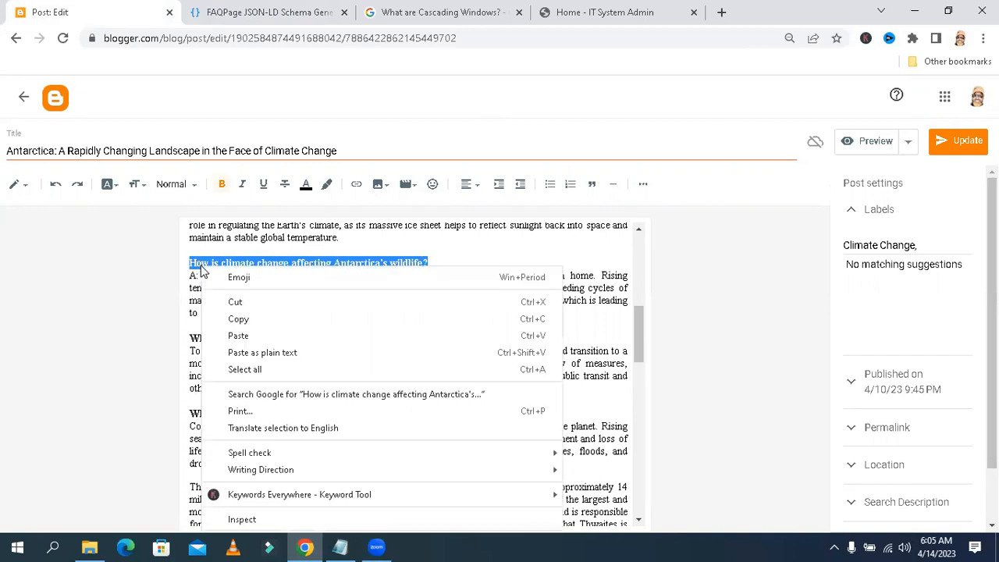
{"action": "left_click", "coordinate": [238, 319]}
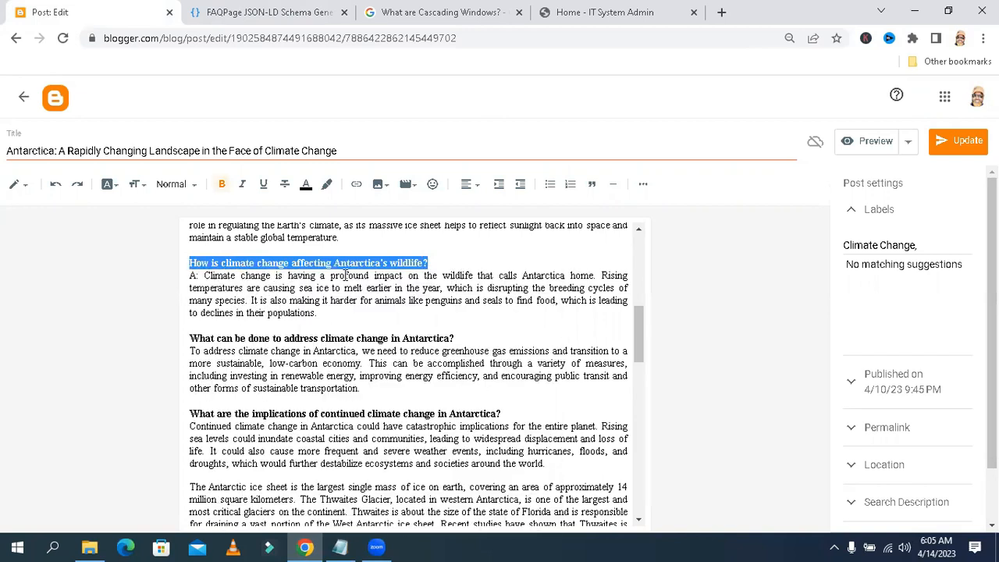
Paste 'How is climate change affecting Antarctica's wildlife?' into the generator's fourth question field
{"action": "left_click", "coordinate": [274, 9]}
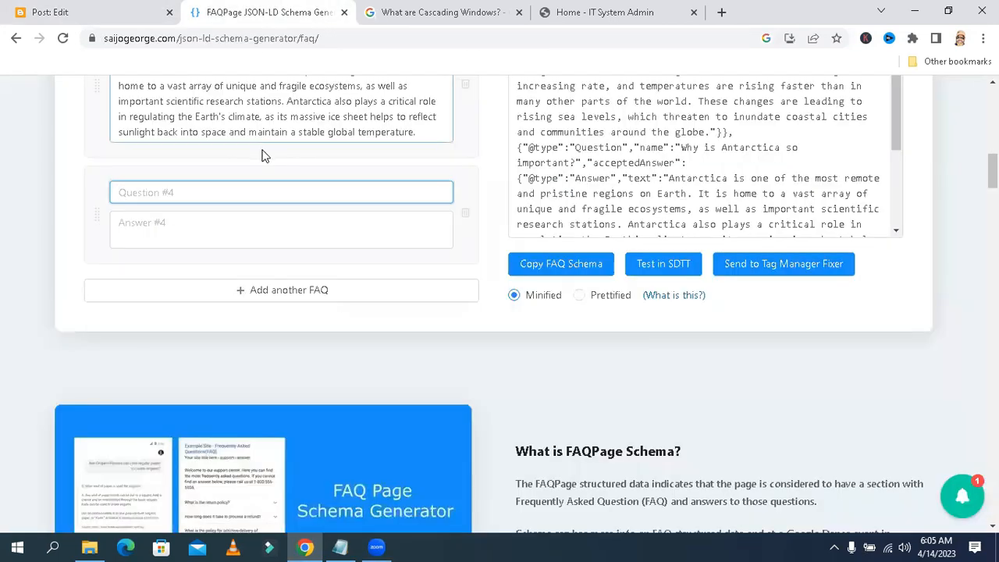
{"action": "mouse_move", "coordinate": [993, 170]}
{"action": "left_mouse_down"}
{"action": "mouse_move", "coordinate": [993, 162]}
{"action": "mouse_move", "coordinate": [993, 172]}
{"action": "left_mouse_up"}
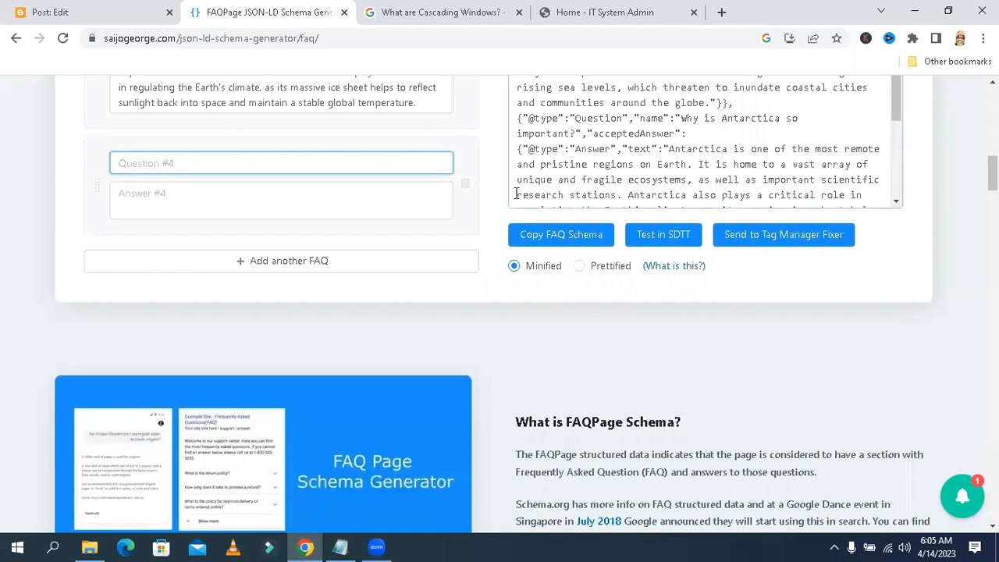
{"action": "right_click", "coordinate": [317, 166]}
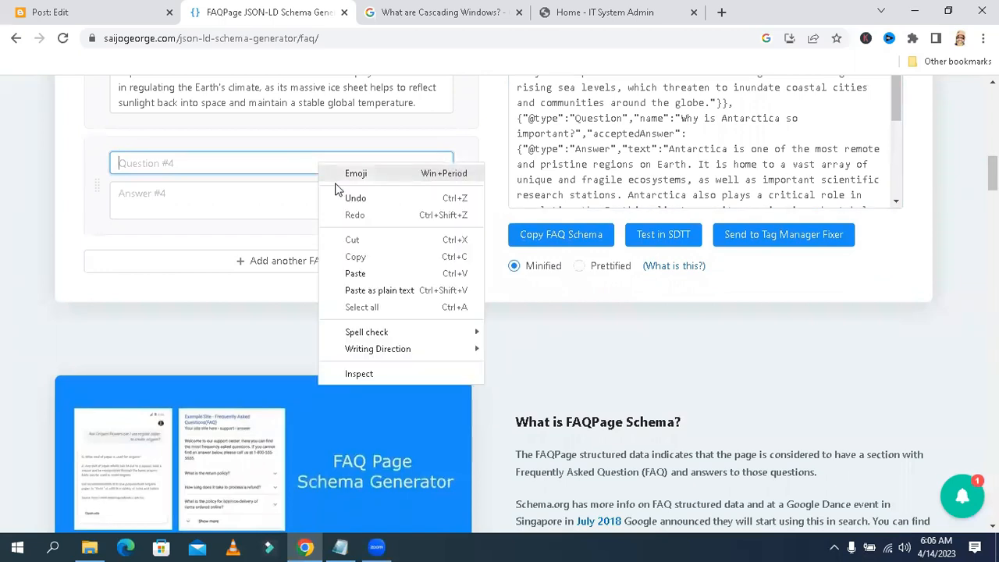
{"action": "left_click", "coordinate": [365, 272]}
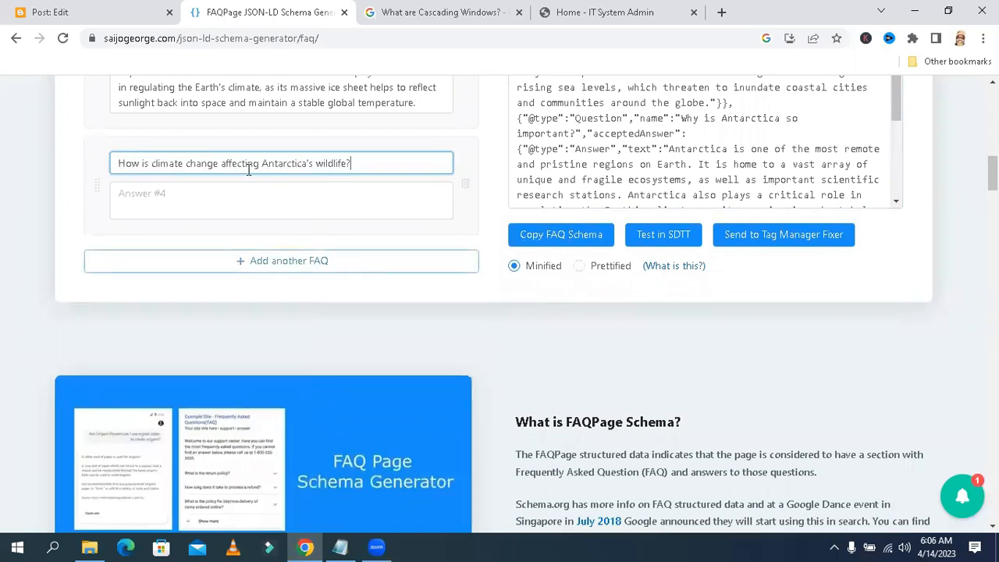
Copy the answer paragraph under the wildlife heading, leaving out its 'A:' prefix
{"action": "left_click", "coordinate": [121, 13]}
{"action": "left_click_drag", "start_coordinate": [317, 313], "coordinate": [204, 278]}
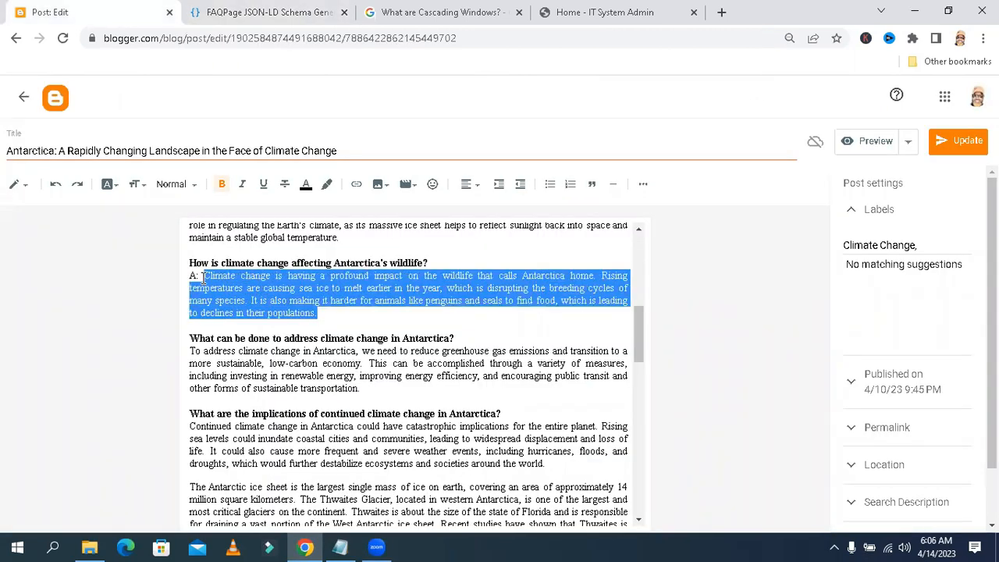
{"action": "right_click", "coordinate": [225, 287]}
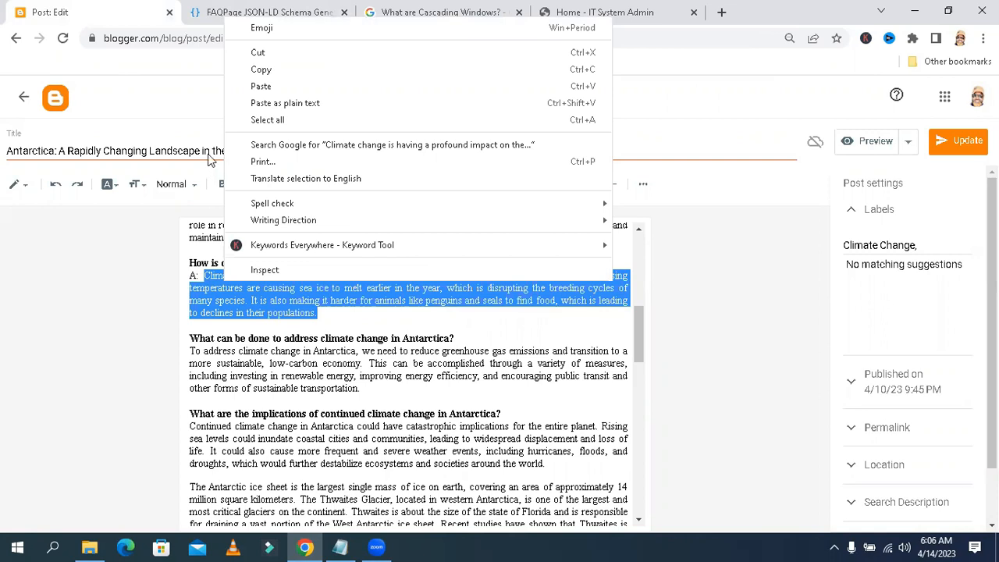
{"action": "left_click", "coordinate": [250, 70]}
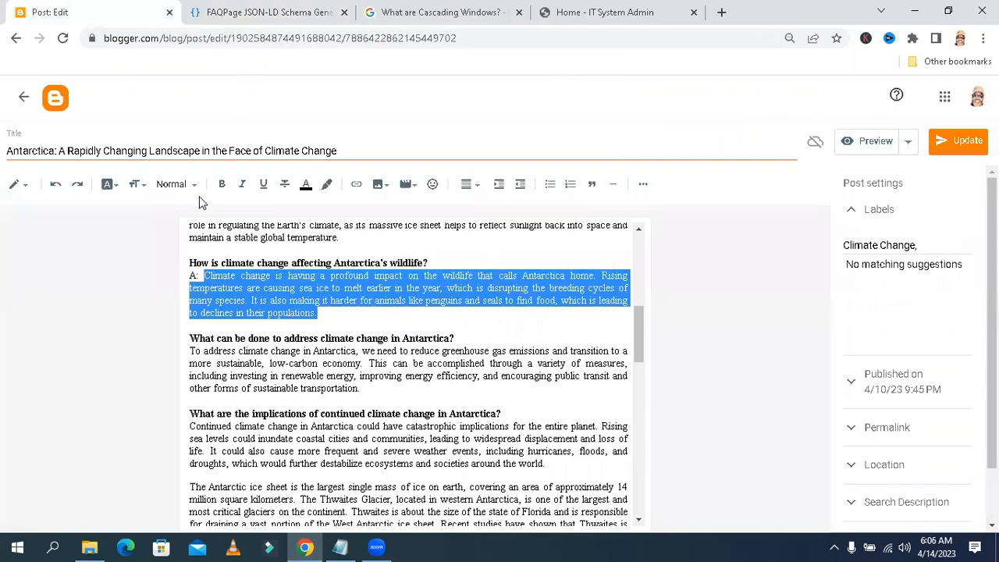
Delete the 'A:' prefix before the wildlife answer paragraph in the post
{"action": "left_click", "coordinate": [202, 276]}
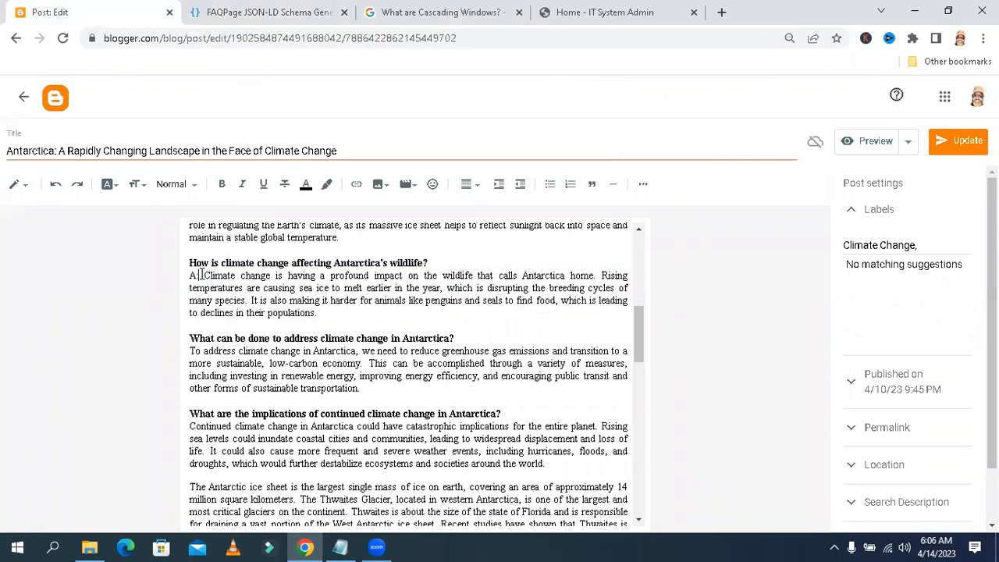
{"action": "key", "text": "BackSpace"}
{"action": "key", "text": "BackSpace"}
{"action": "key", "text": "BackSpace"}
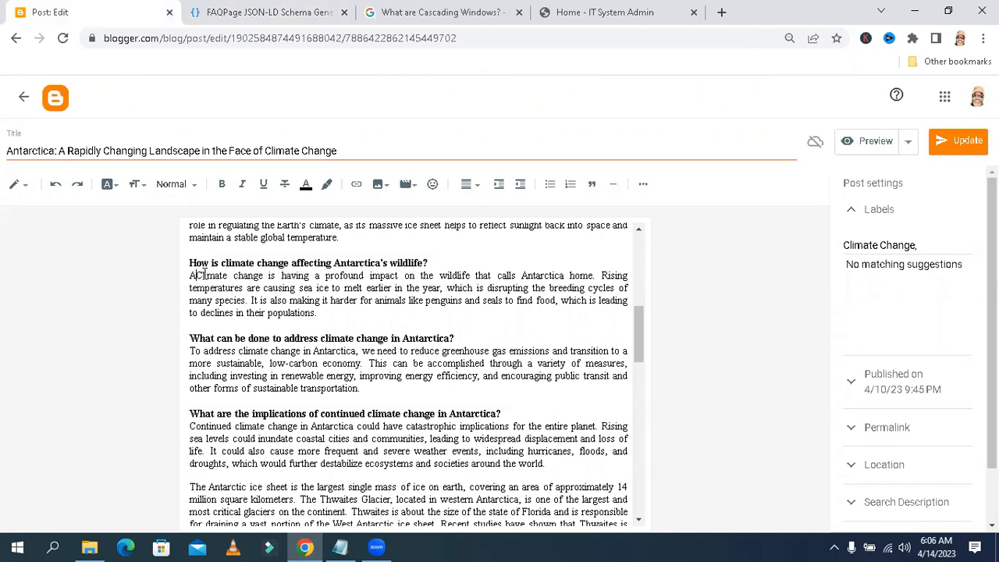
Paste the wildlife answer into the generator's fourth answer field and add a fifth FAQ entry
{"action": "left_click", "coordinate": [238, 14]}
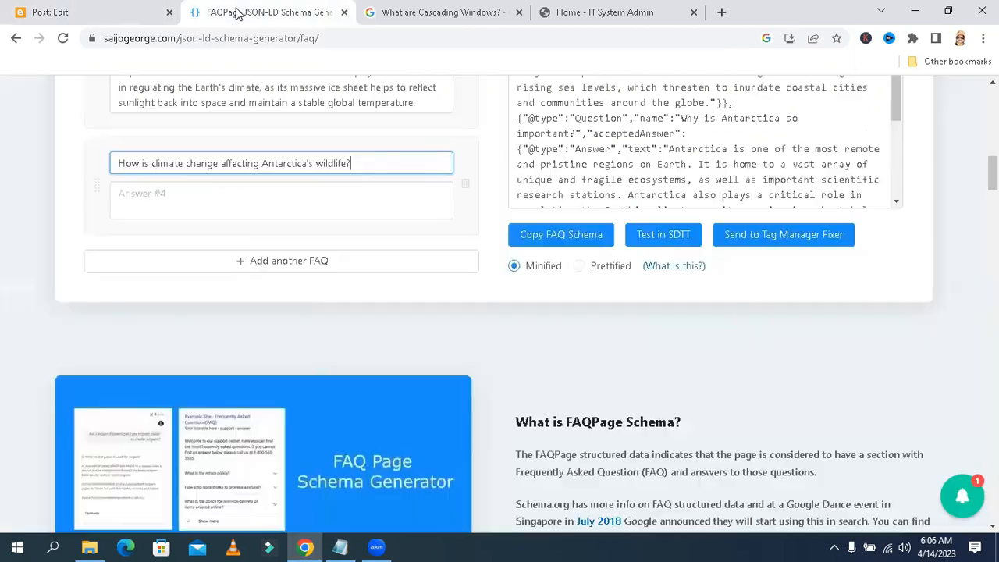
{"action": "left_click", "coordinate": [234, 186]}
{"action": "right_click", "coordinate": [234, 186]}
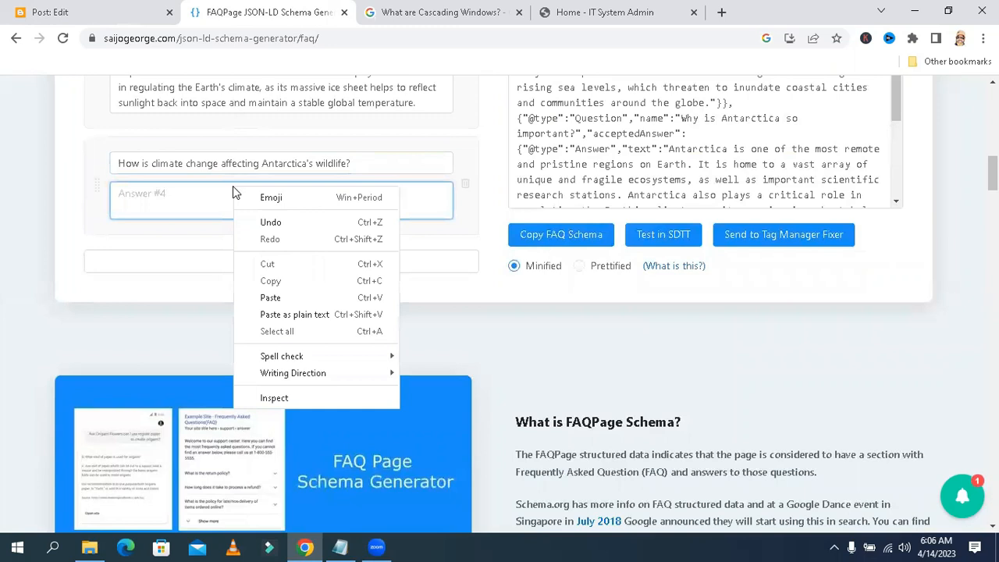
{"action": "left_click", "coordinate": [270, 297]}
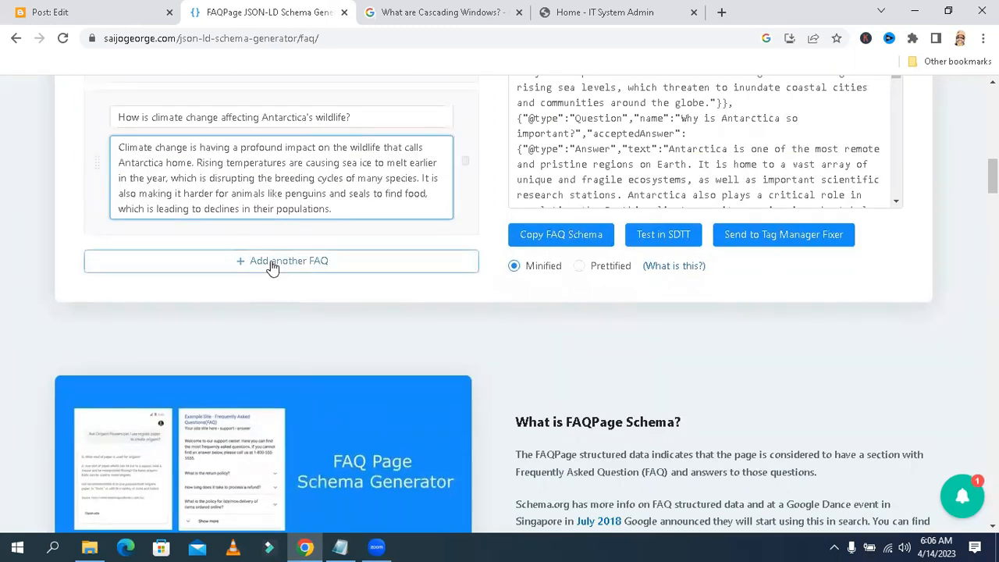
{"action": "left_click", "coordinate": [272, 264]}
Copy the post heading 'What can be done to address climate change in Antarctica?' in the Blogger editor
{"action": "left_click", "coordinate": [43, 9]}
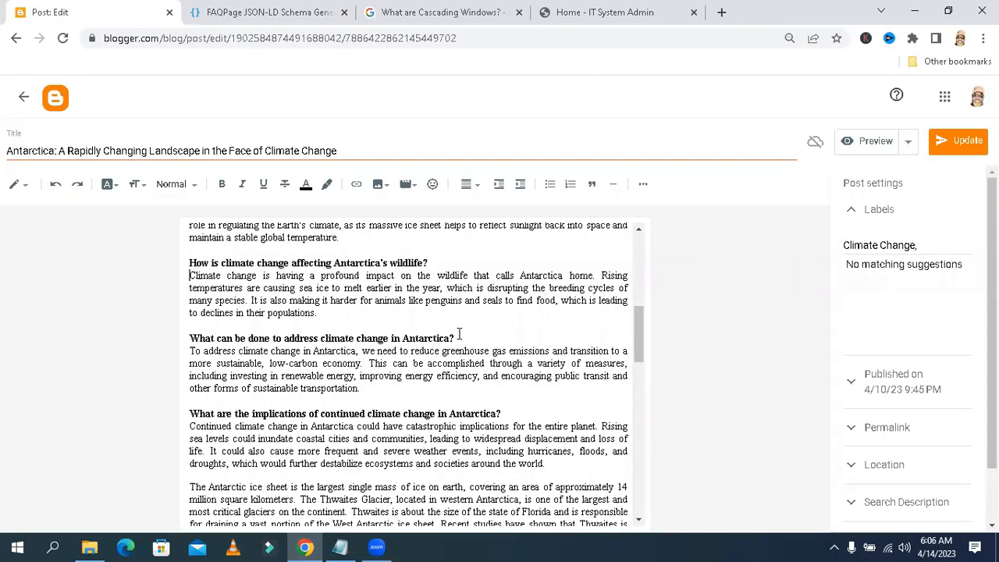
{"action": "left_click_drag", "start_coordinate": [459, 334], "coordinate": [193, 337]}
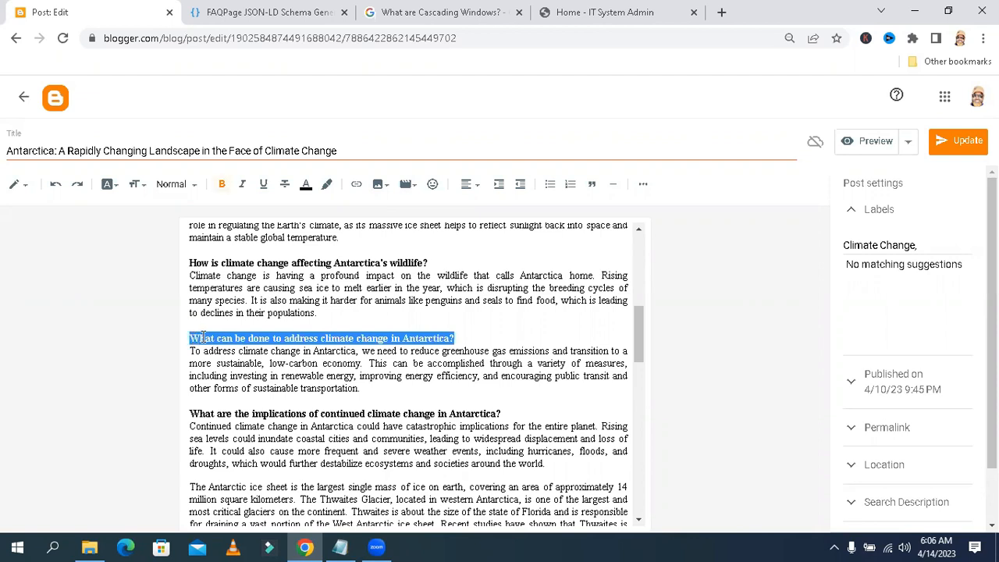
{"action": "right_click", "coordinate": [201, 337]}
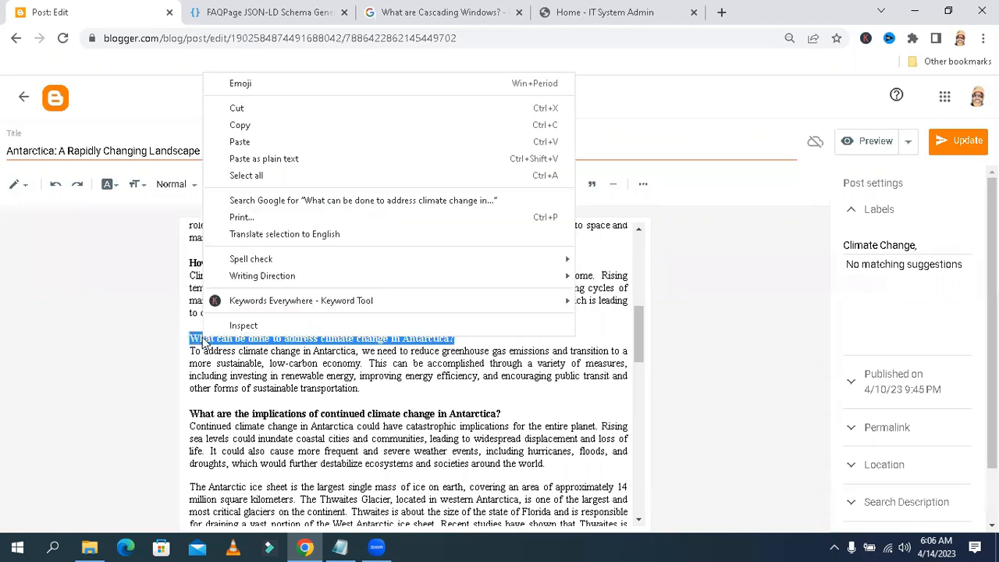
{"action": "left_click", "coordinate": [240, 127]}
Paste 'What can be done to address climate change in Antarctica?' into the generator's fifth question field
{"action": "left_click", "coordinate": [281, 11]}
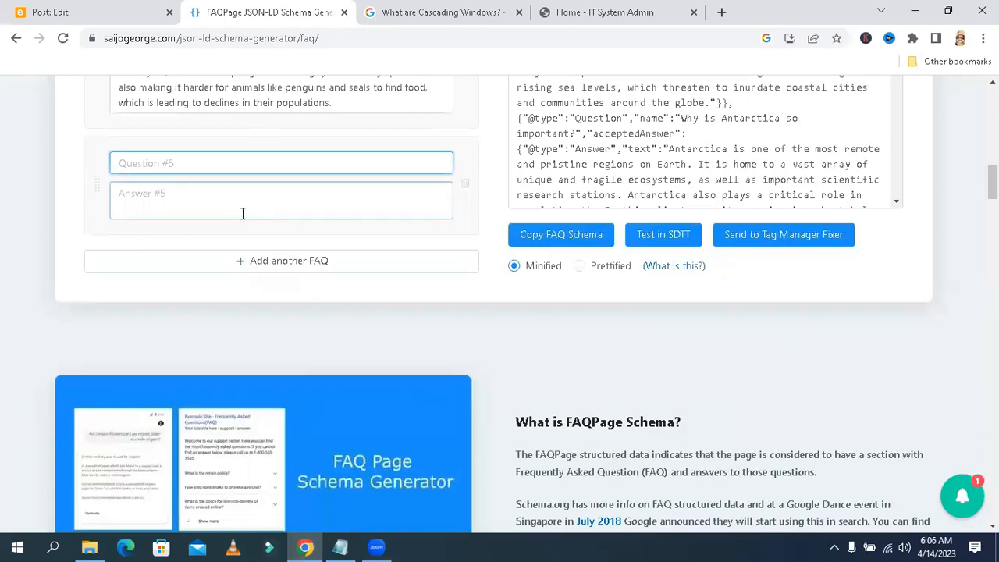
{"action": "right_click", "coordinate": [230, 163]}
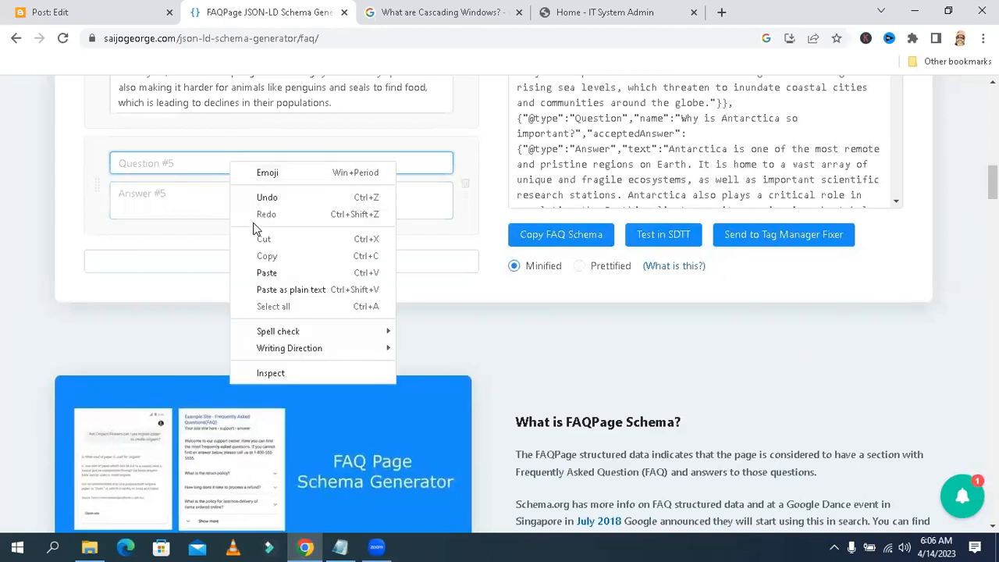
{"action": "left_click", "coordinate": [267, 273]}
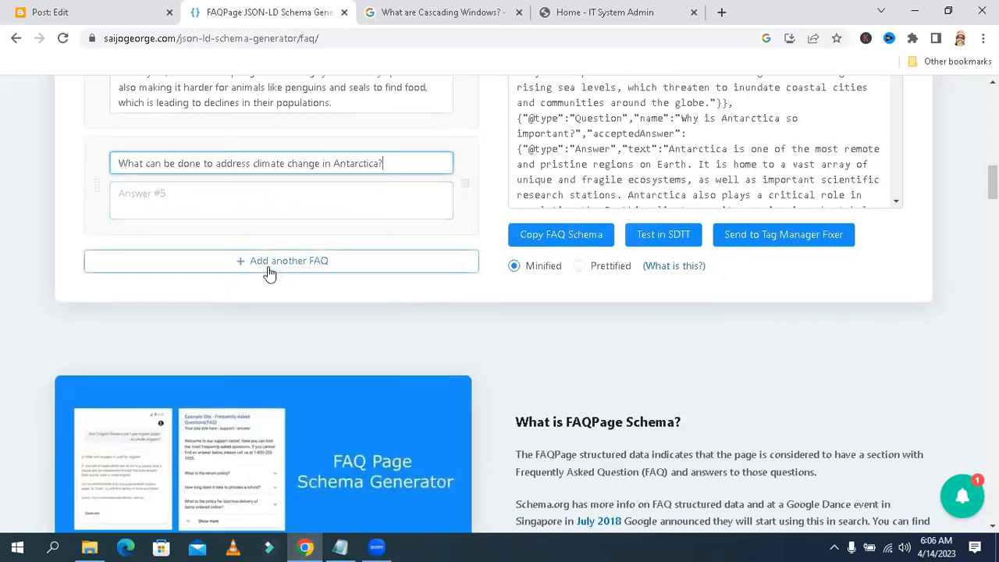
Copy the answer paragraph under 'What can be done to address climate change in Antarctica?' in the post
{"action": "left_click", "coordinate": [92, 16]}
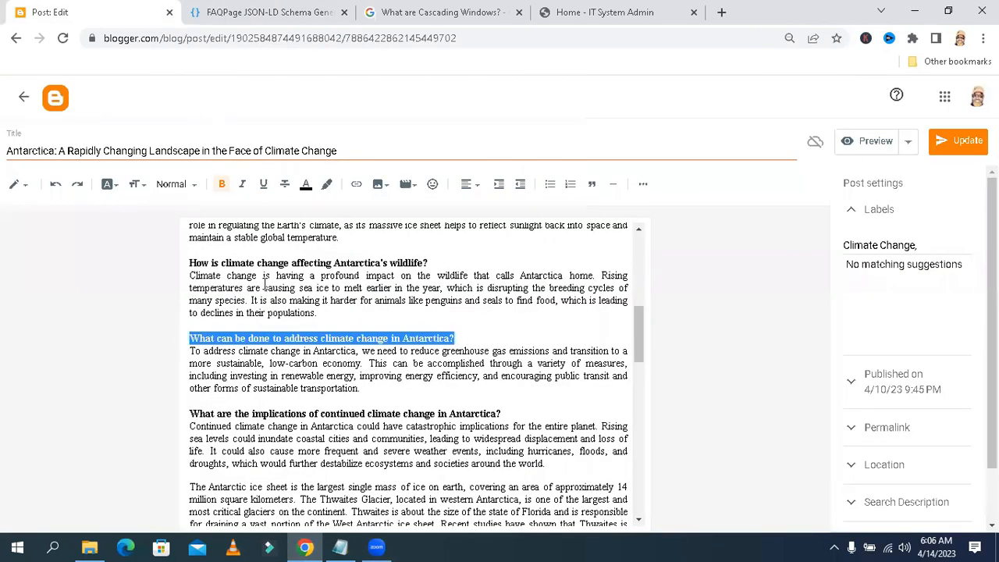
{"action": "left_click", "coordinate": [369, 381]}
{"action": "left_click_drag", "start_coordinate": [364, 389], "coordinate": [191, 352]}
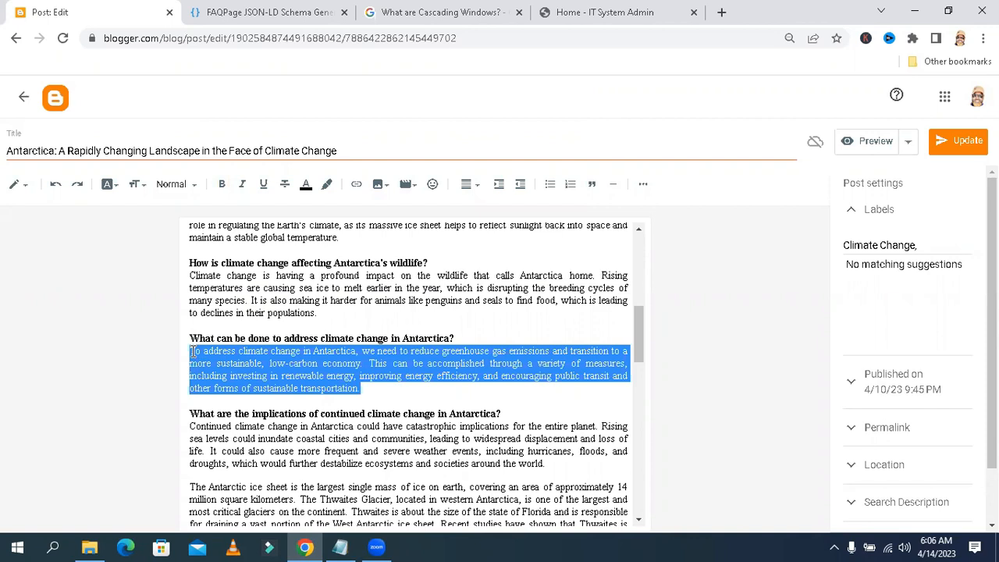
{"action": "right_click", "coordinate": [206, 357]}
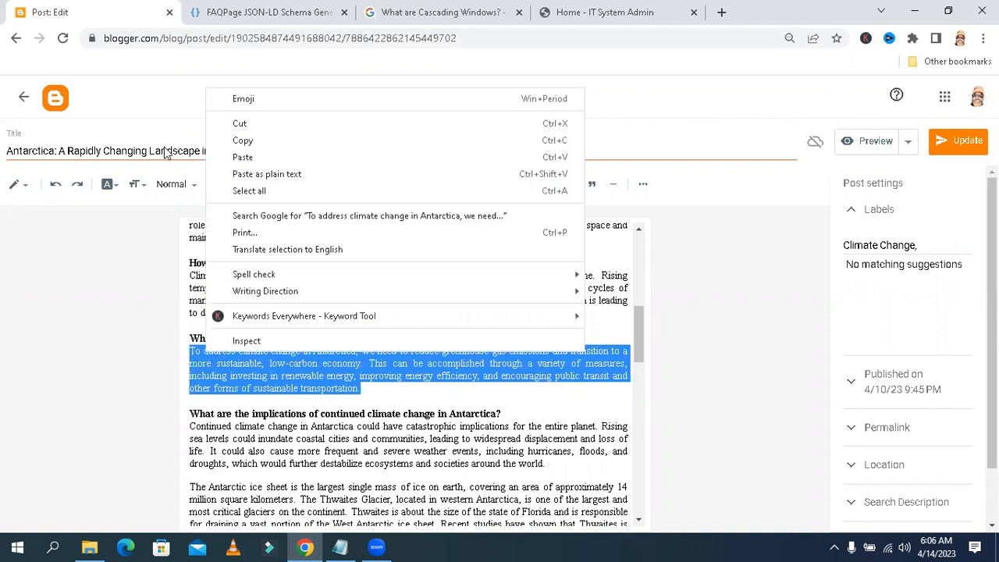
{"action": "left_click", "coordinate": [237, 142]}
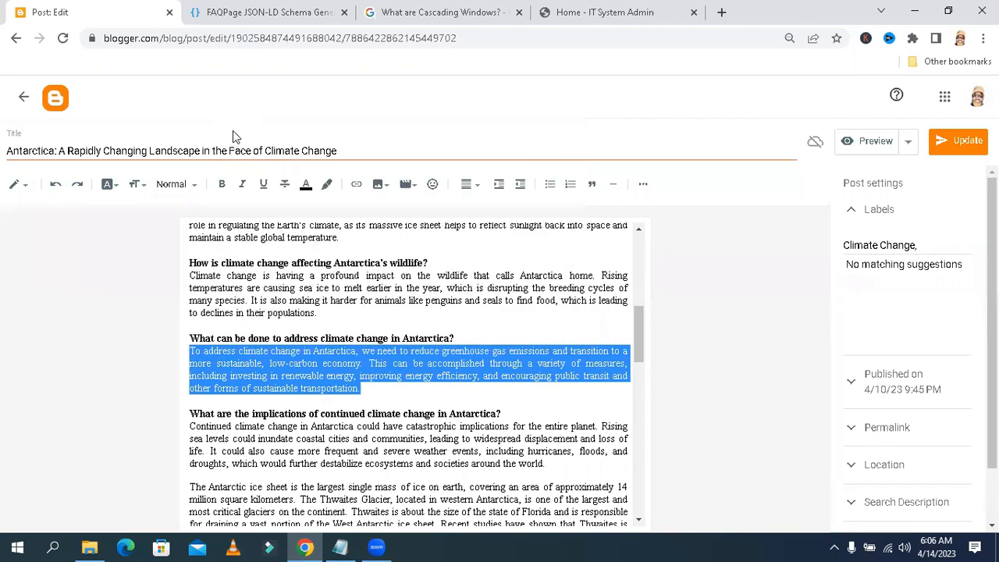
Paste the climate action answer into the generator's fifth answer field and add a sixth FAQ entry
{"action": "left_click", "coordinate": [257, 12]}
{"action": "left_click", "coordinate": [241, 191]}
{"action": "right_click", "coordinate": [241, 191]}
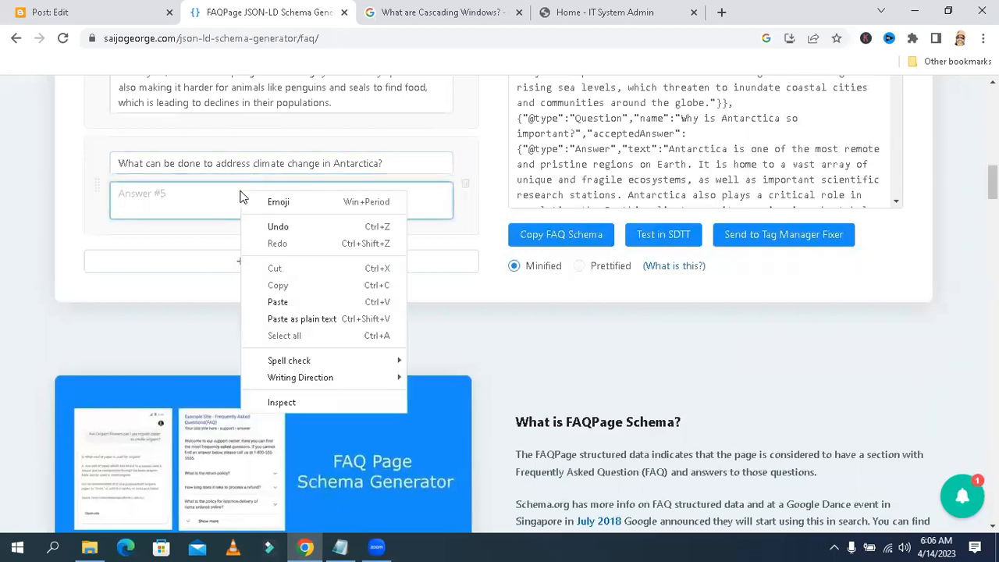
{"action": "left_click", "coordinate": [279, 302]}
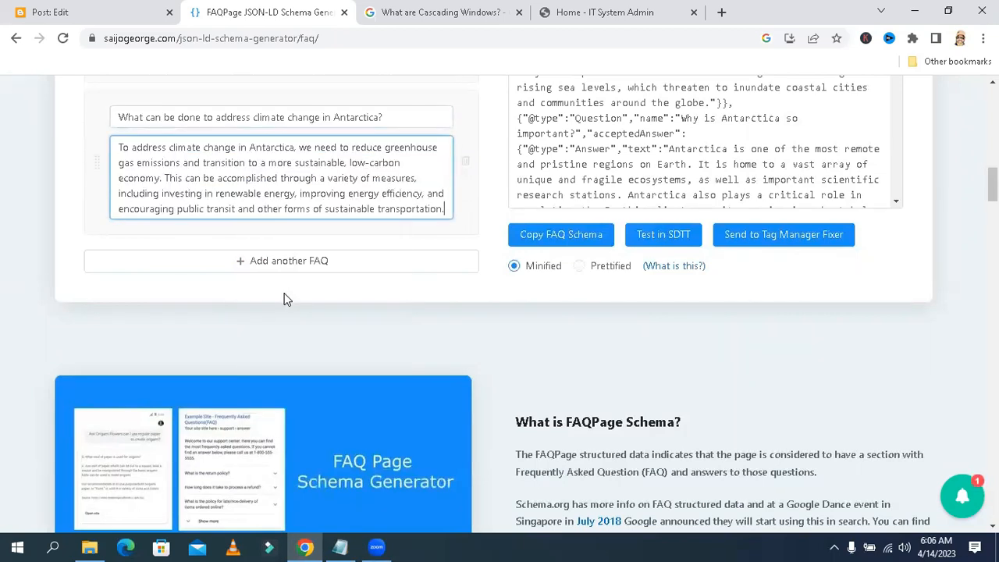
{"action": "left_click", "coordinate": [308, 265]}
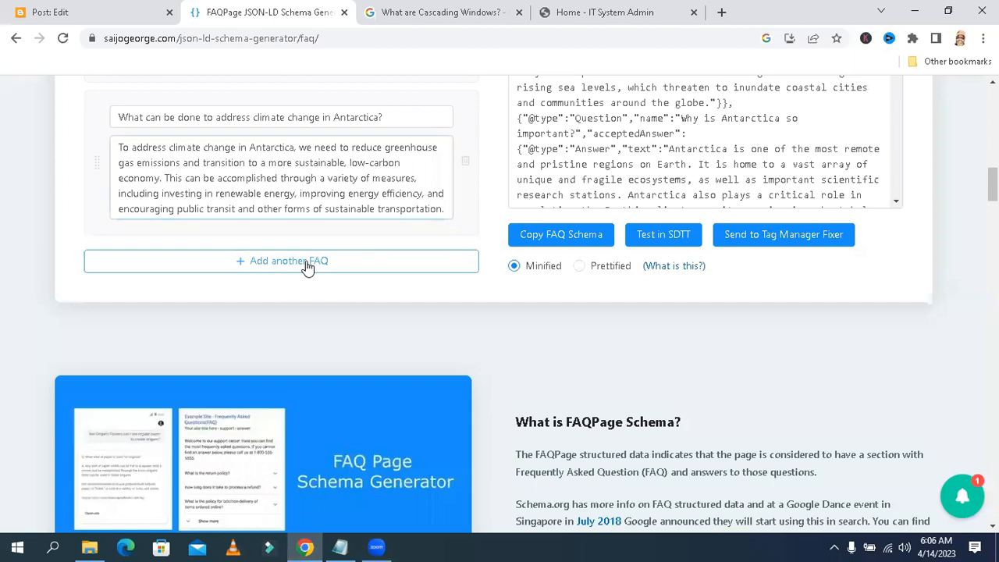
Copy the post heading 'What are the implications of continued climate change in Antarctica?' in the Blogger editor
{"action": "left_click", "coordinate": [128, 14]}
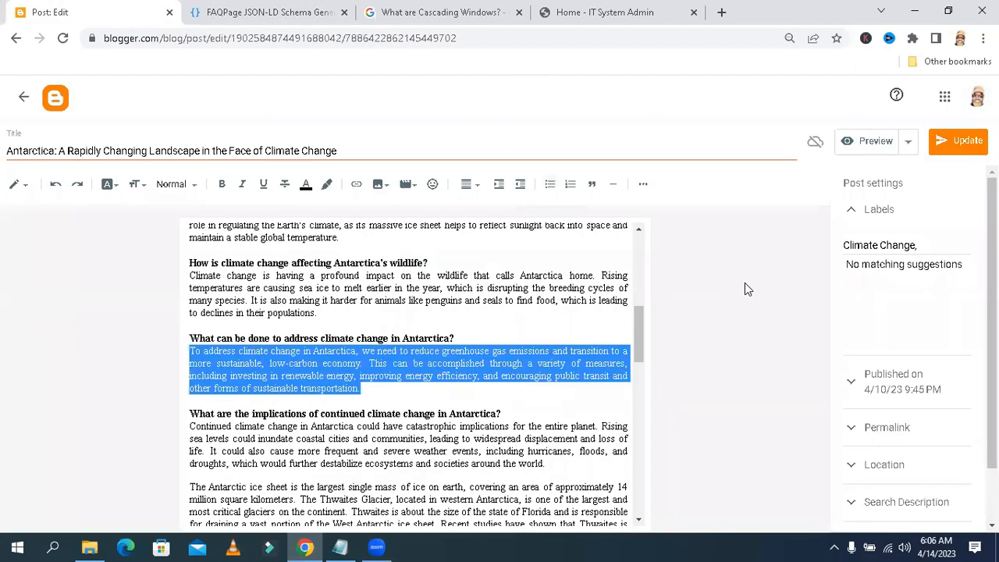
{"action": "left_click_drag", "start_coordinate": [641, 319], "coordinate": [646, 343]}
{"action": "left_click_drag", "start_coordinate": [509, 296], "coordinate": [191, 296]}
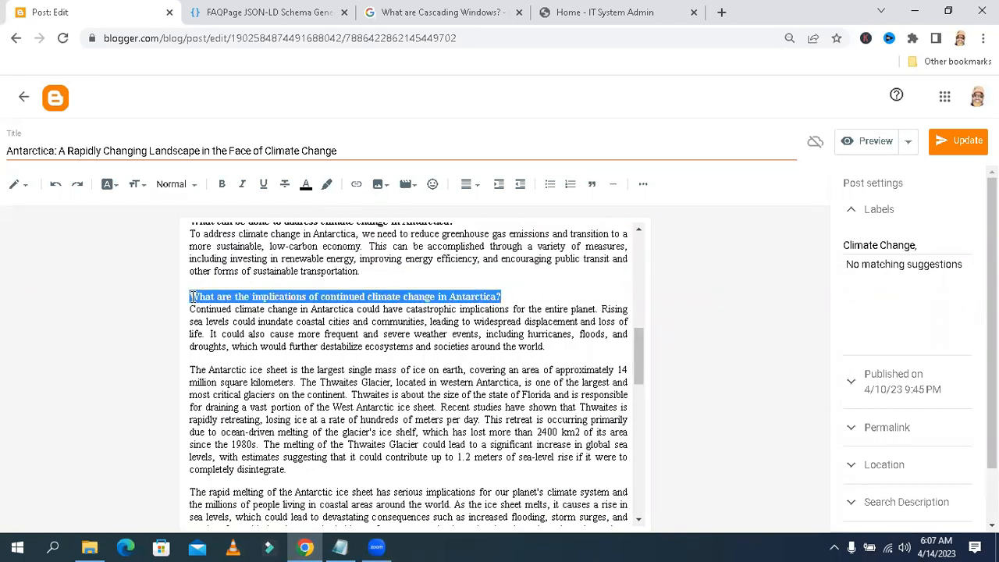
{"action": "right_click", "coordinate": [199, 296]}
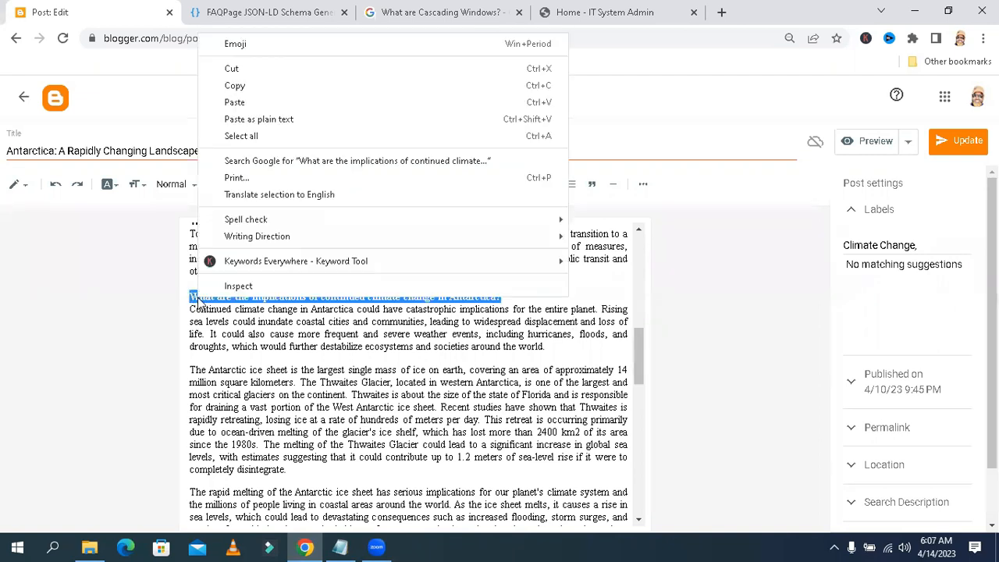
{"action": "left_click", "coordinate": [217, 89]}
Paste 'What are the implications of continued climate change in Antarctica?' into the generator's sixth question field
{"action": "left_click", "coordinate": [254, 12]}
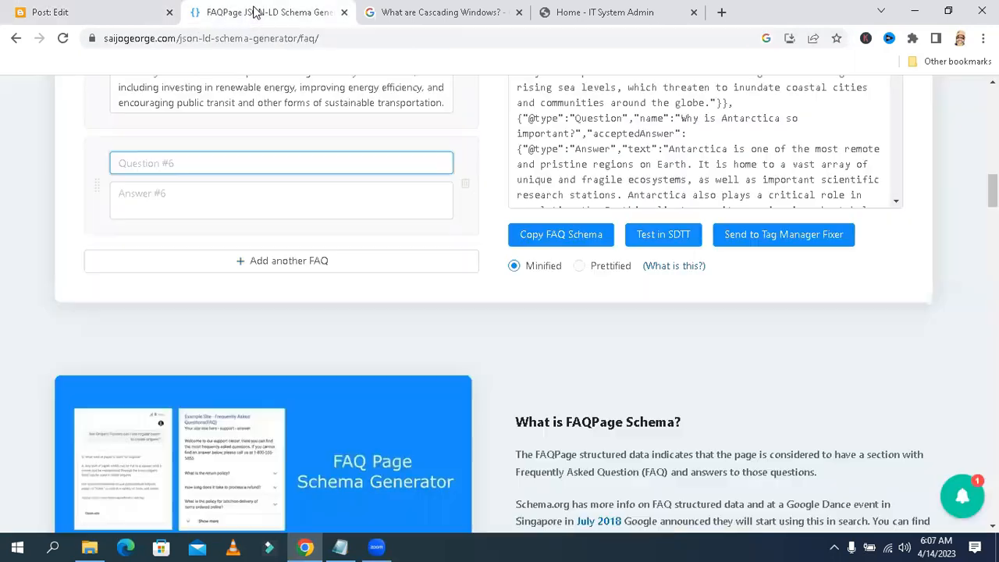
{"action": "right_click", "coordinate": [202, 166]}
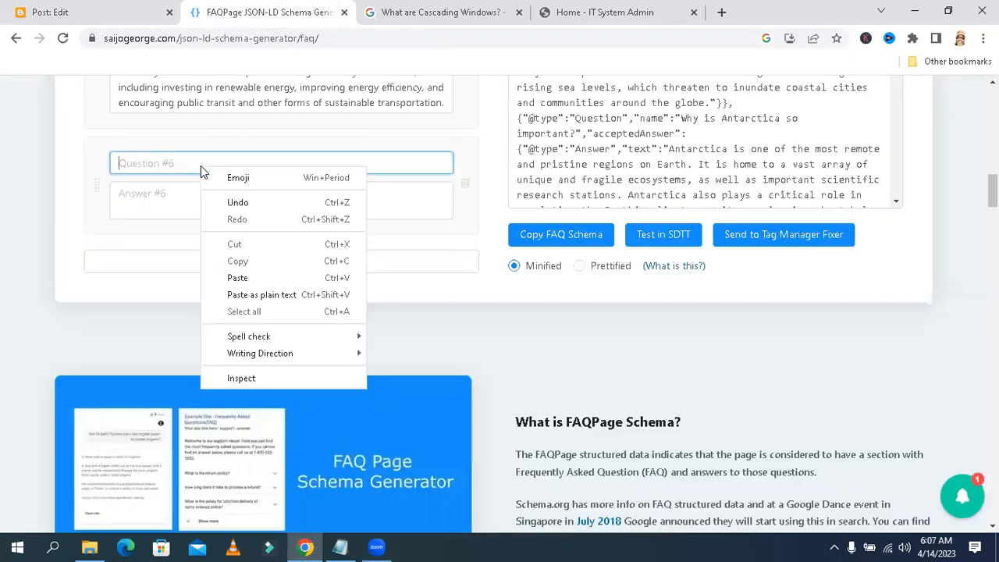
{"action": "left_click", "coordinate": [237, 280]}
Copy the answer paragraph under 'What are the implications of continued climate change in Antarctica?' in the post
{"action": "left_click", "coordinate": [102, 10]}
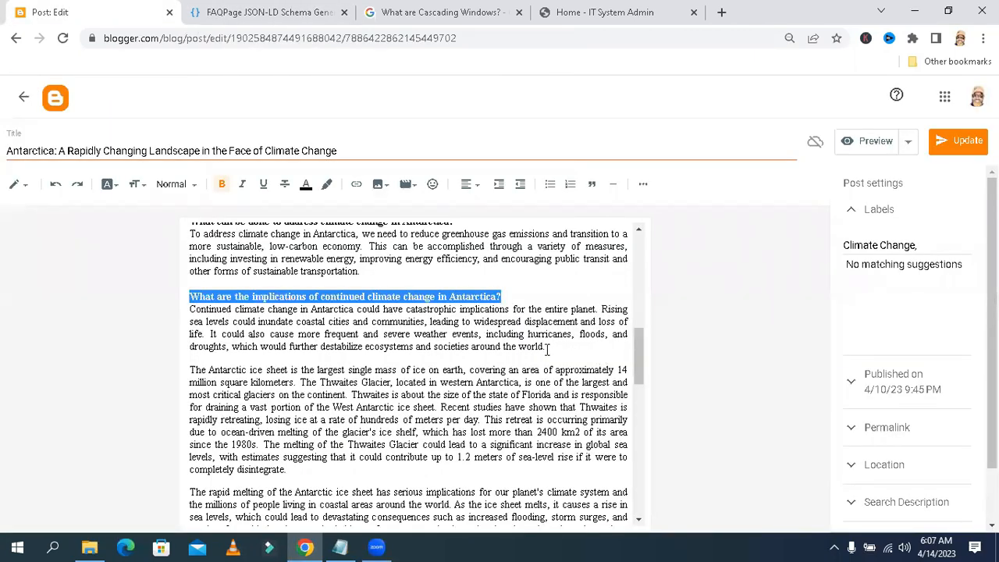
{"action": "left_click_drag", "start_coordinate": [548, 346], "coordinate": [190, 307]}
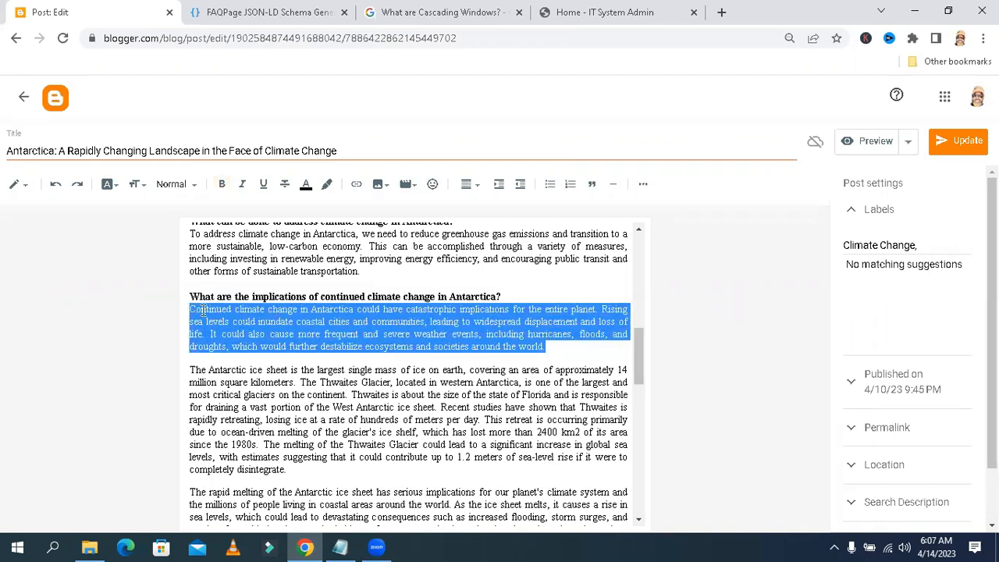
{"action": "right_click", "coordinate": [203, 310]}
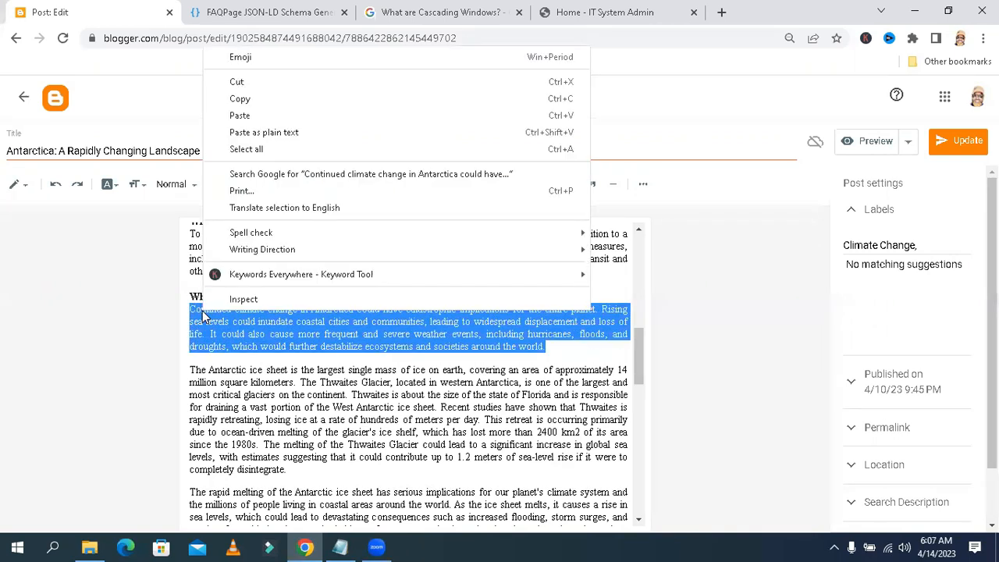
{"action": "left_click", "coordinate": [231, 102]}
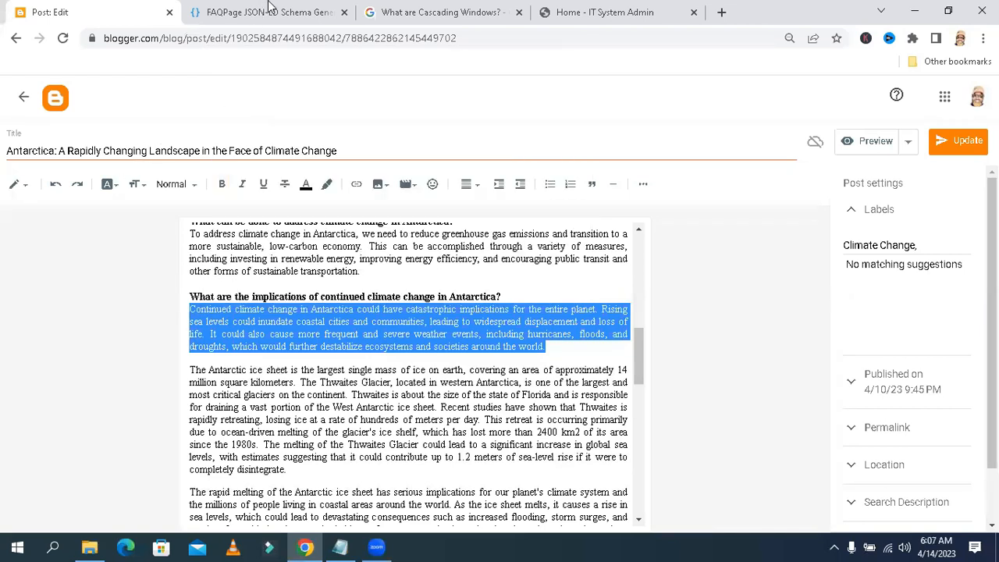
Paste the implications answer into the generator's sixth answer field
{"action": "left_click", "coordinate": [270, 8]}
{"action": "left_click", "coordinate": [249, 206]}
{"action": "left_click", "coordinate": [223, 197]}
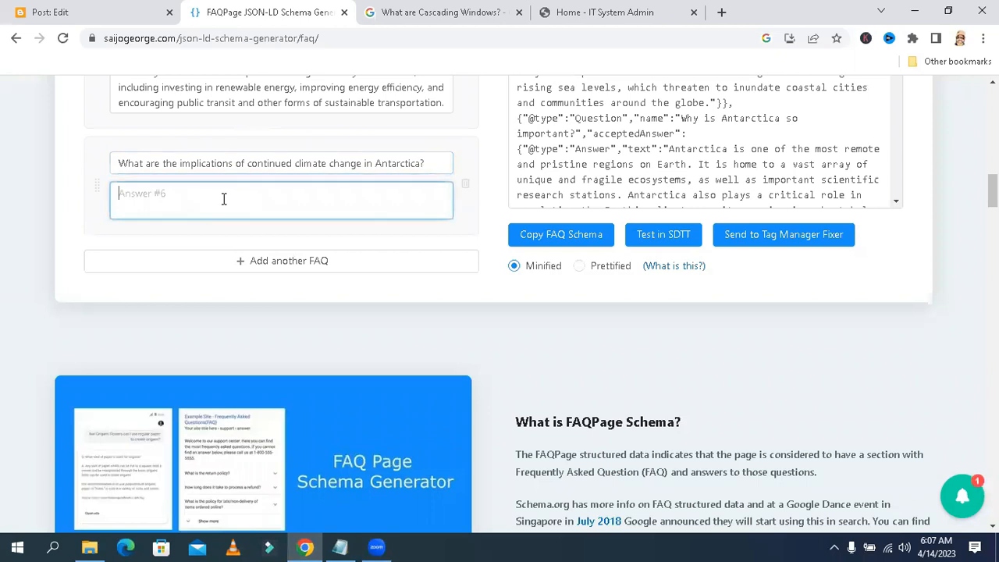
{"action": "right_click", "coordinate": [223, 197]}
{"action": "left_click", "coordinate": [260, 310]}
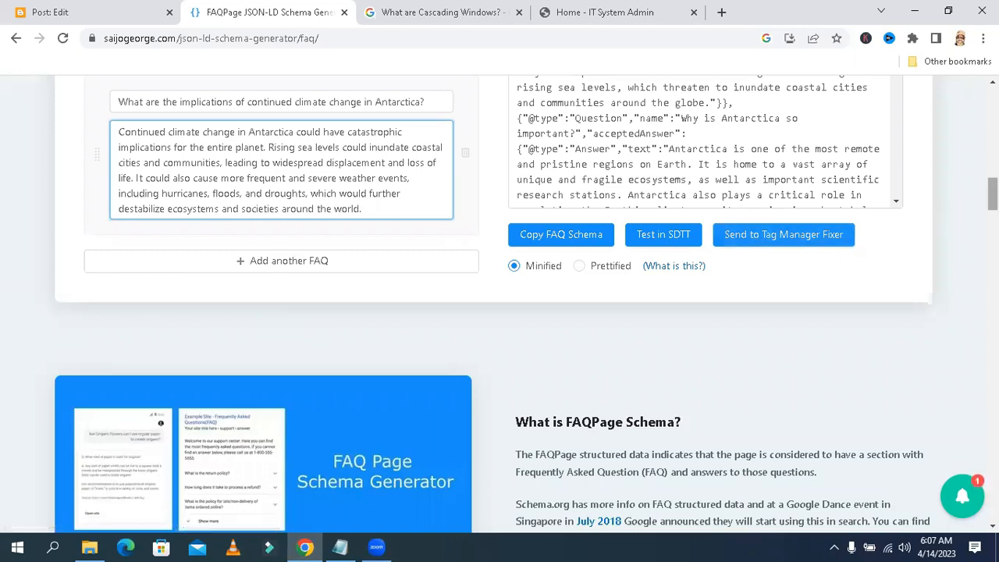
Copy the generated JSON-LD FAQ schema code
{"action": "scroll", "coordinate": [500, 305], "scroll_direction": "down", "scroll_amount": 2}
{"action": "scroll", "coordinate": [500, 305], "scroll_direction": "up", "scroll_amount": 5}
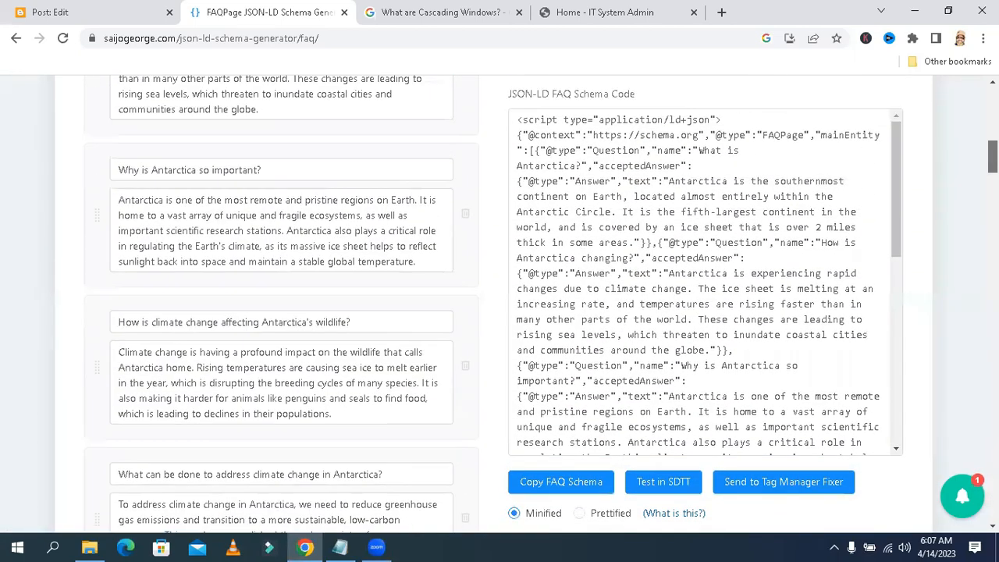
{"action": "scroll", "coordinate": [500, 304], "scroll_direction": "up", "scroll_amount": 5}
{"action": "scroll", "coordinate": [499, 304], "scroll_direction": "down", "scroll_amount": 3}
{"action": "scroll", "coordinate": [500, 305], "scroll_direction": "up", "scroll_amount": 3}
{"action": "scroll", "coordinate": [500, 305], "scroll_direction": "down", "scroll_amount": 11}
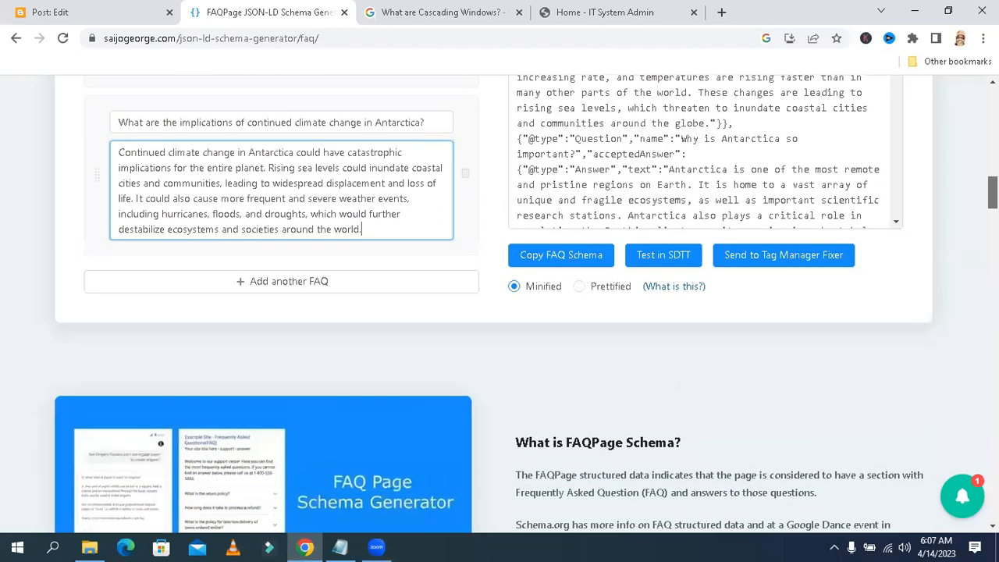
{"action": "left_click", "coordinate": [652, 218]}
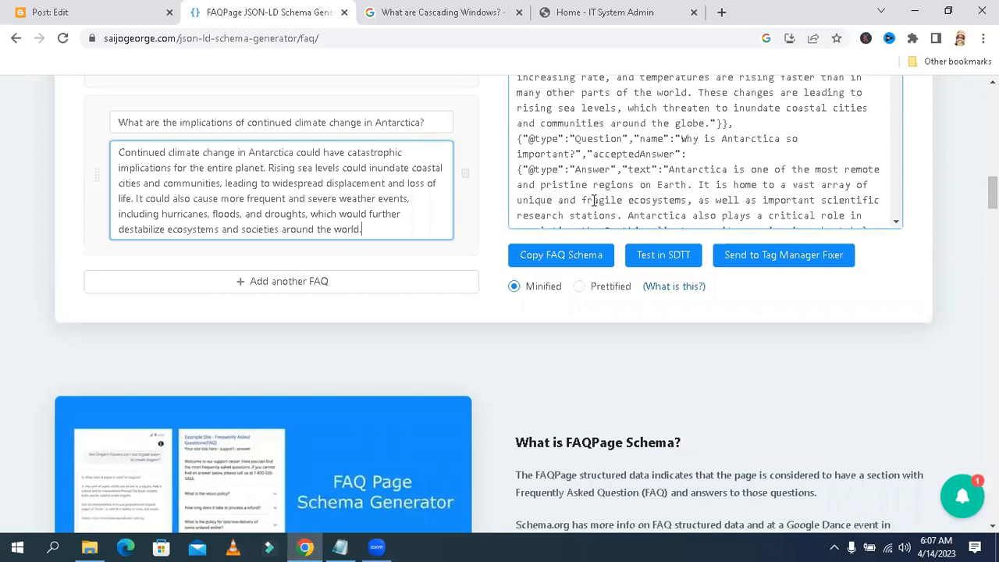
{"action": "left_click", "coordinate": [572, 262]}
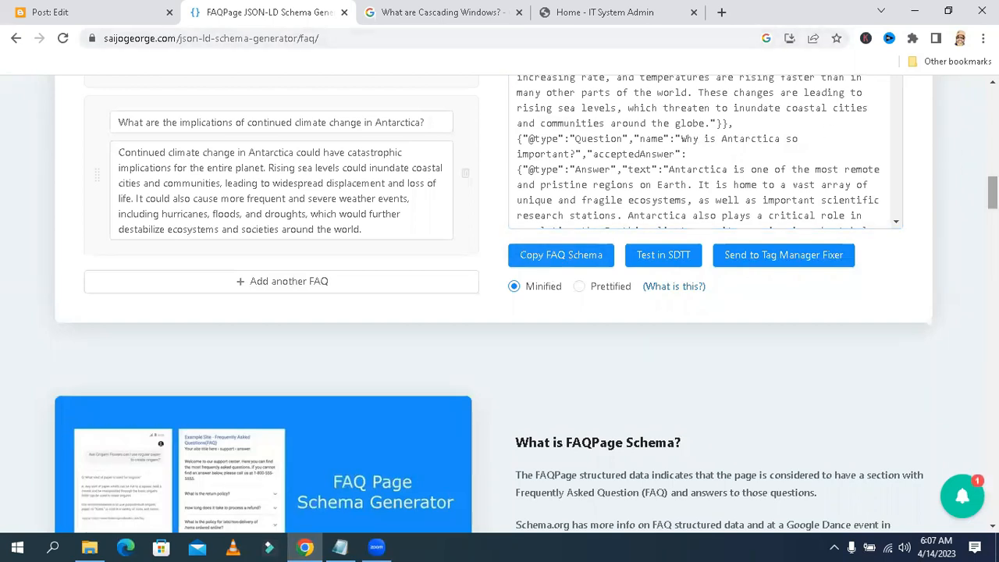
Open a new tab and search Google for 'google structured data testing tool'
{"action": "scroll", "coordinate": [991, 191], "scroll_direction": "up", "scroll_amount": 4}
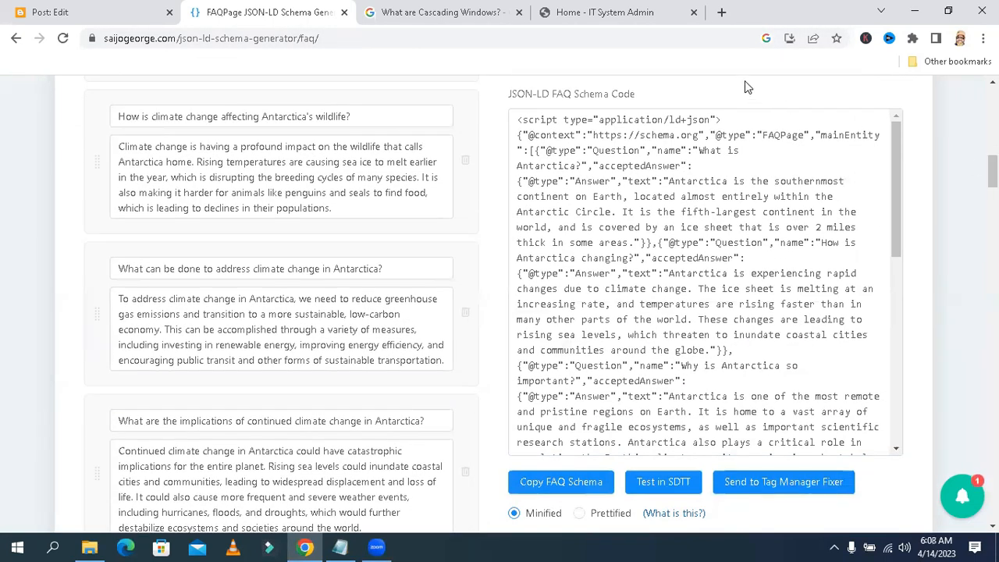
{"action": "left_click", "coordinate": [721, 11]}
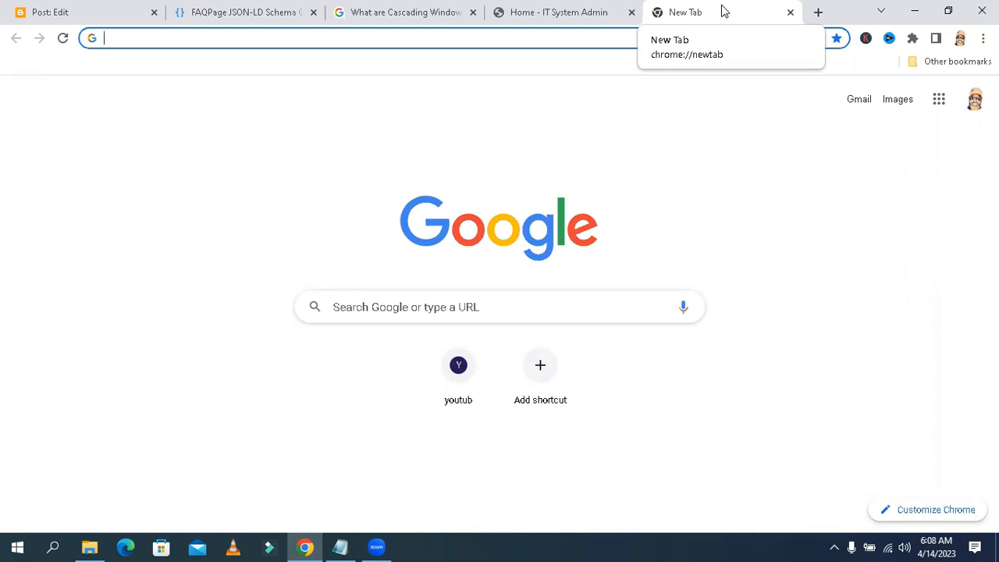
{"action": "left_click", "coordinate": [419, 310]}
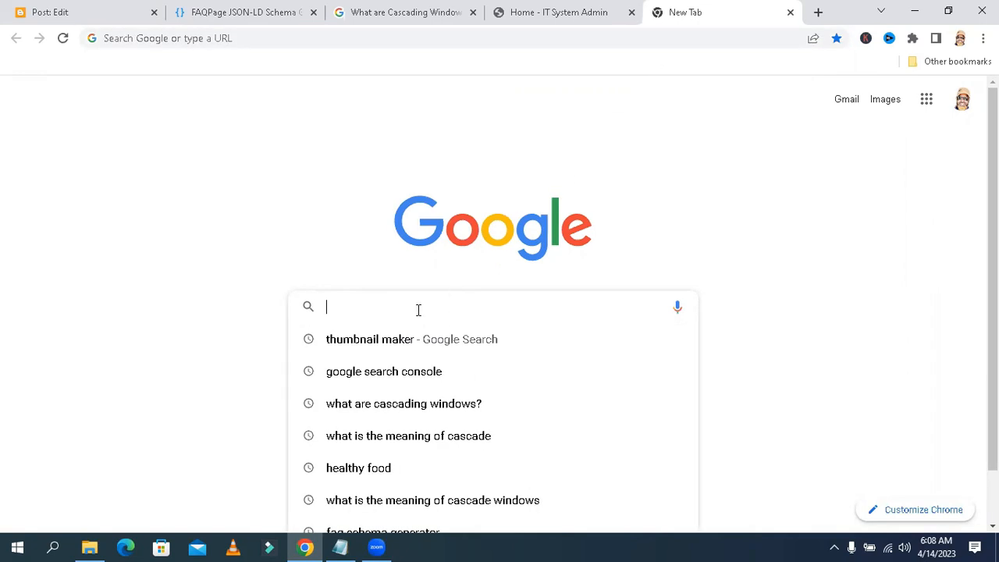
{"action": "type", "text": "goo"}
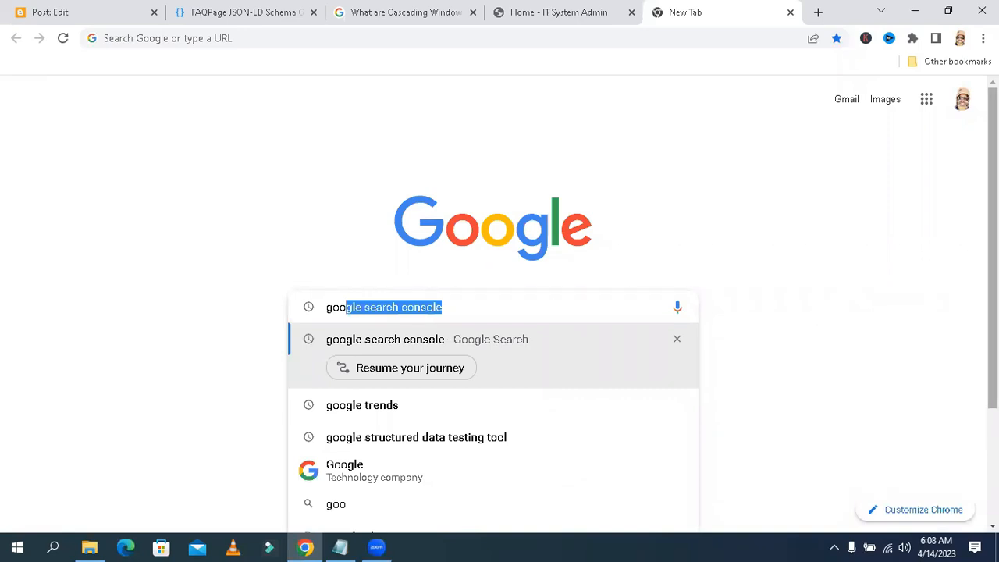
{"action": "scroll", "coordinate": [993, 249], "scroll_direction": "down", "scroll_amount": 2}
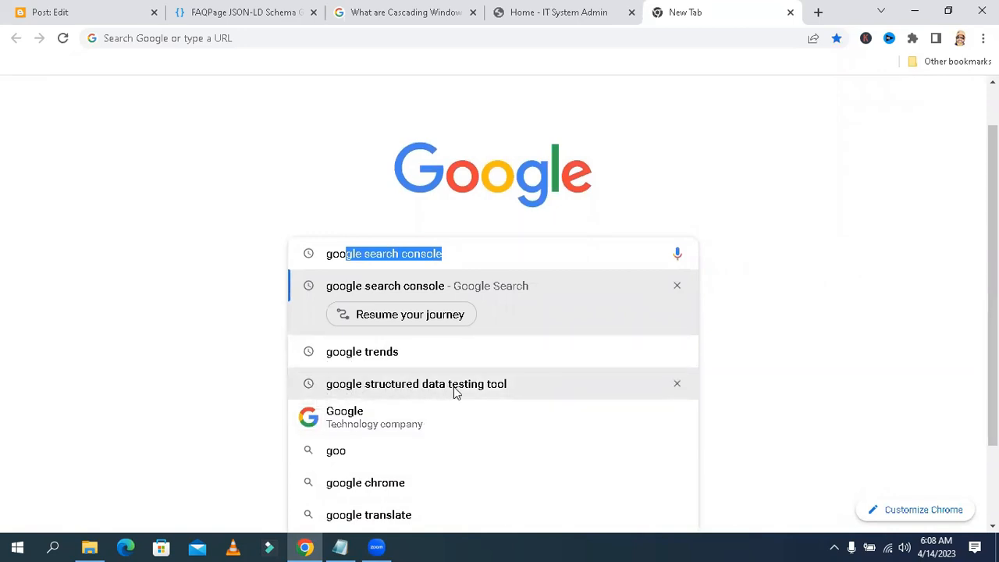
{"action": "left_click", "coordinate": [501, 384]}
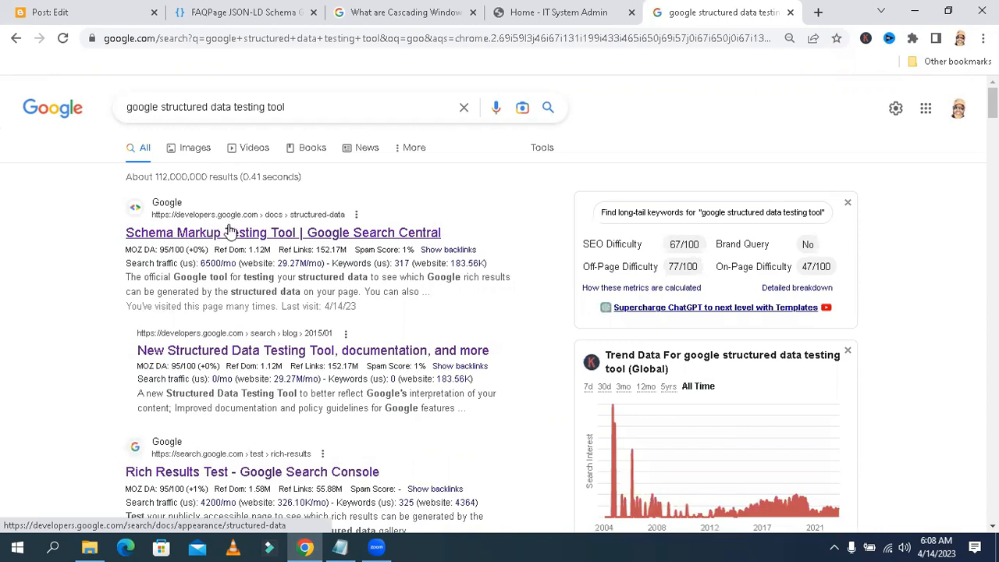
Open Google's Rich Results Test from the Search Central page and switch it to testing code
{"action": "left_click", "coordinate": [280, 235]}
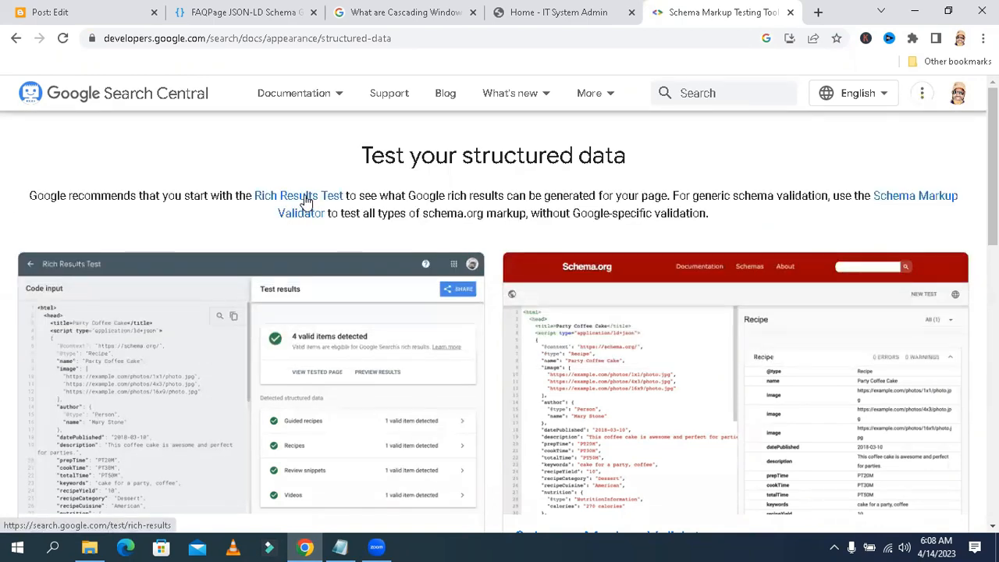
{"action": "left_click", "coordinate": [306, 198]}
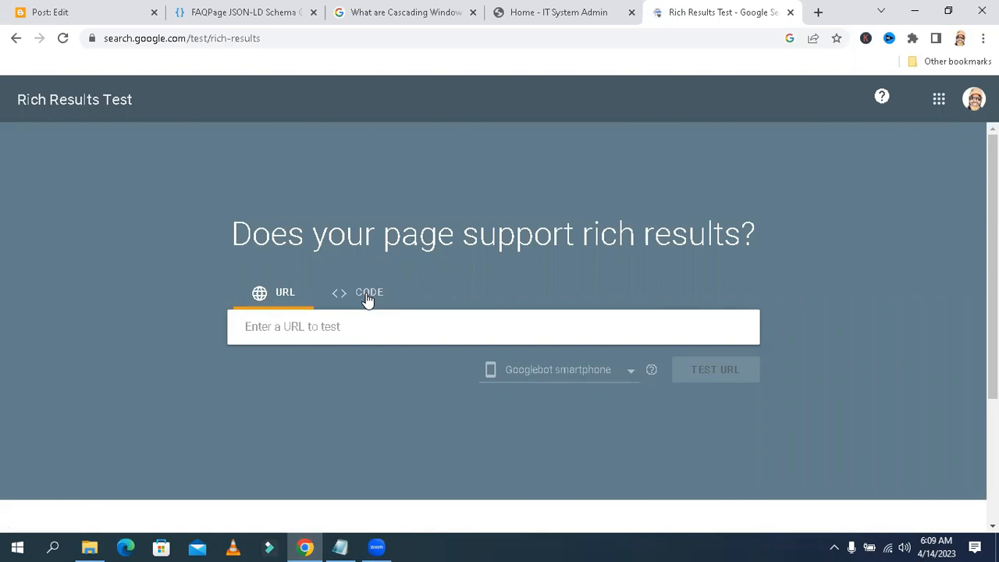
{"action": "left_click", "coordinate": [367, 297]}
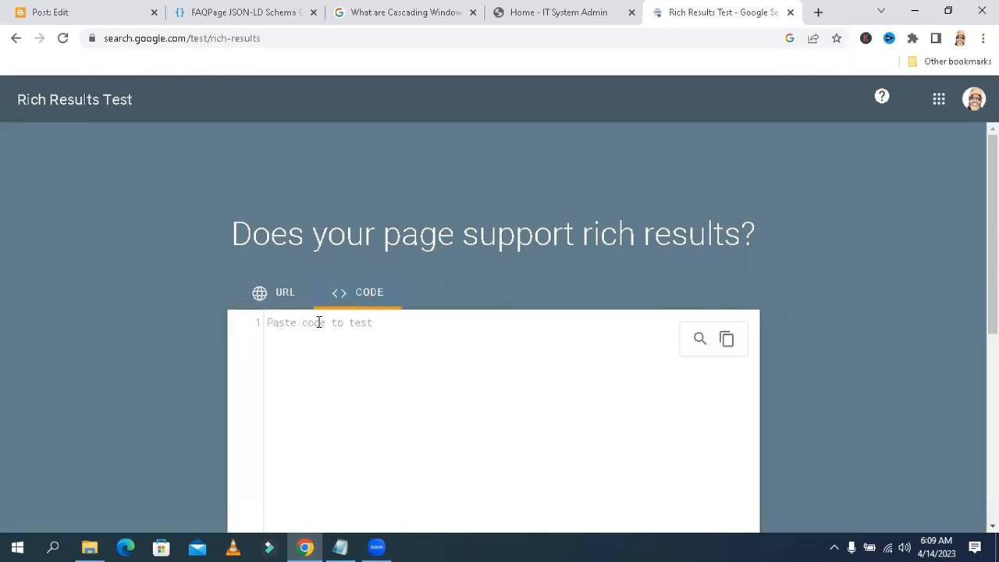
Paste the copied FAQ schema into the code box and run the code test
{"action": "right_click", "coordinate": [307, 324]}
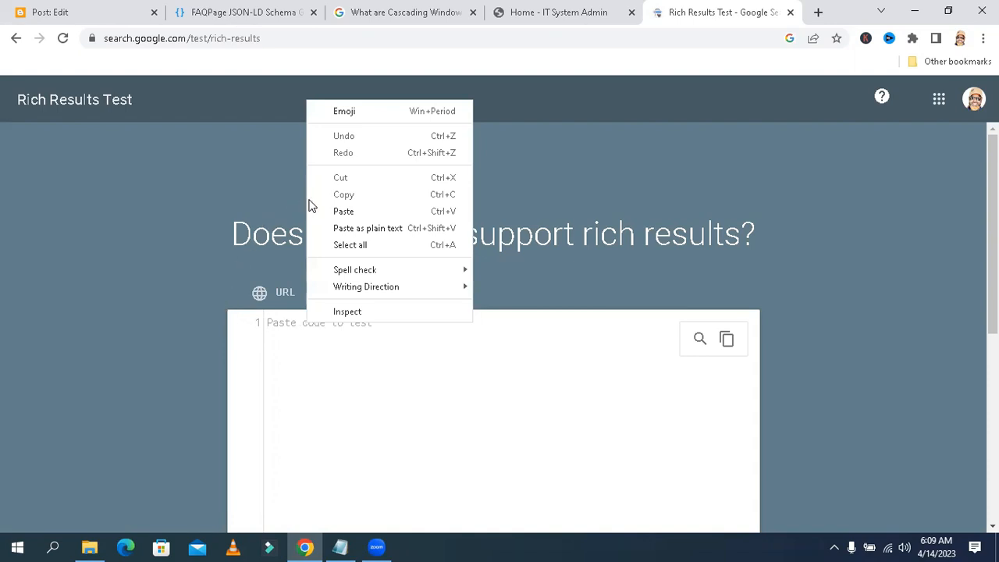
{"action": "left_click", "coordinate": [353, 211]}
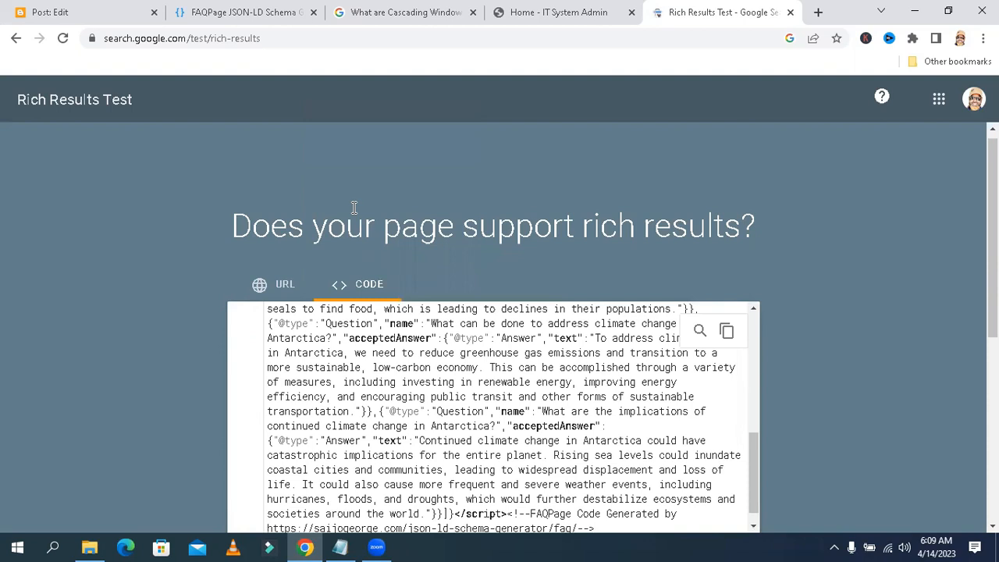
{"action": "left_click_drag", "start_coordinate": [993, 203], "coordinate": [993, 320]}
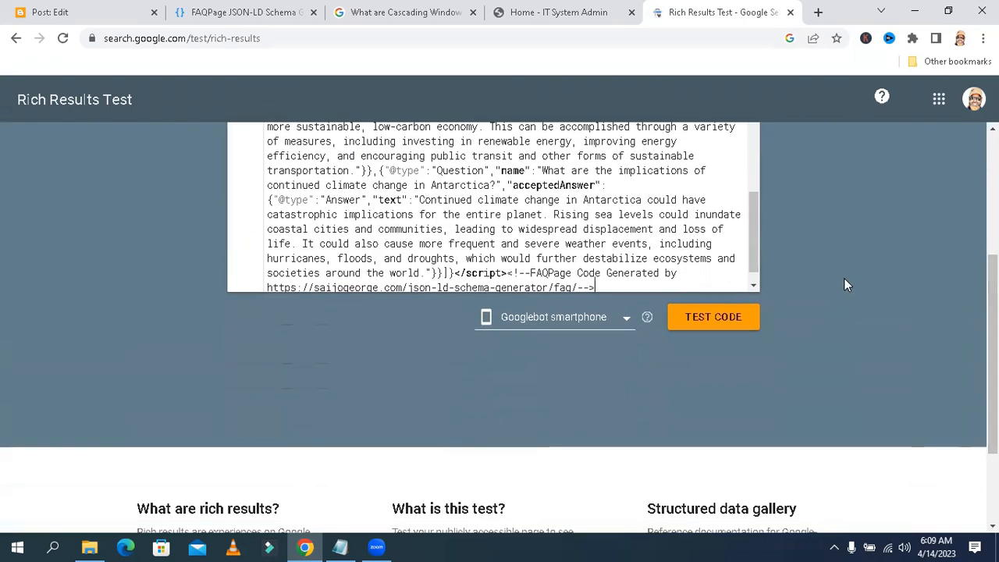
{"action": "left_click", "coordinate": [719, 326]}
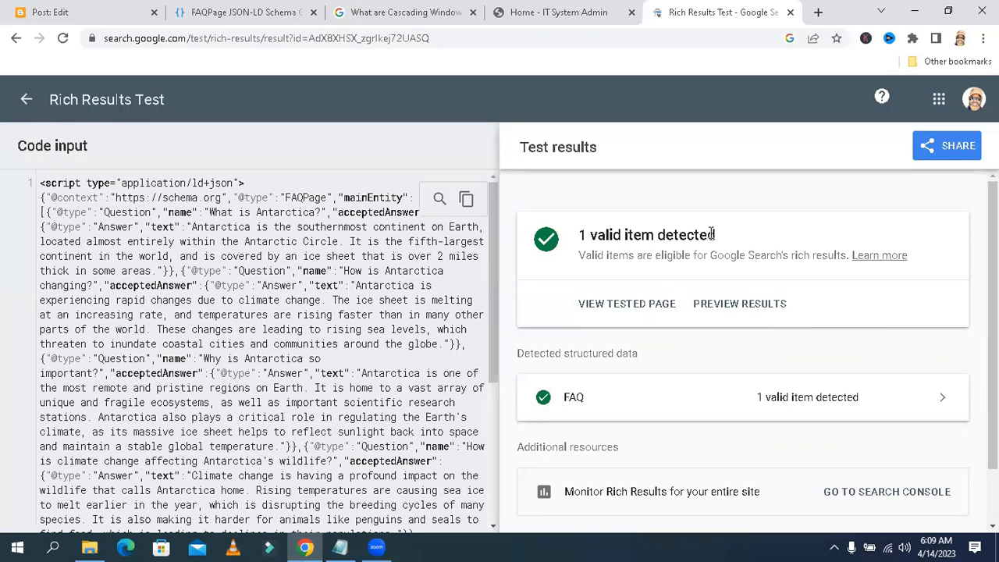
Review the test's detected structured data and return to the Blogger post editor
{"action": "scroll", "coordinate": [992, 235], "scroll_direction": "down", "scroll_amount": 1}
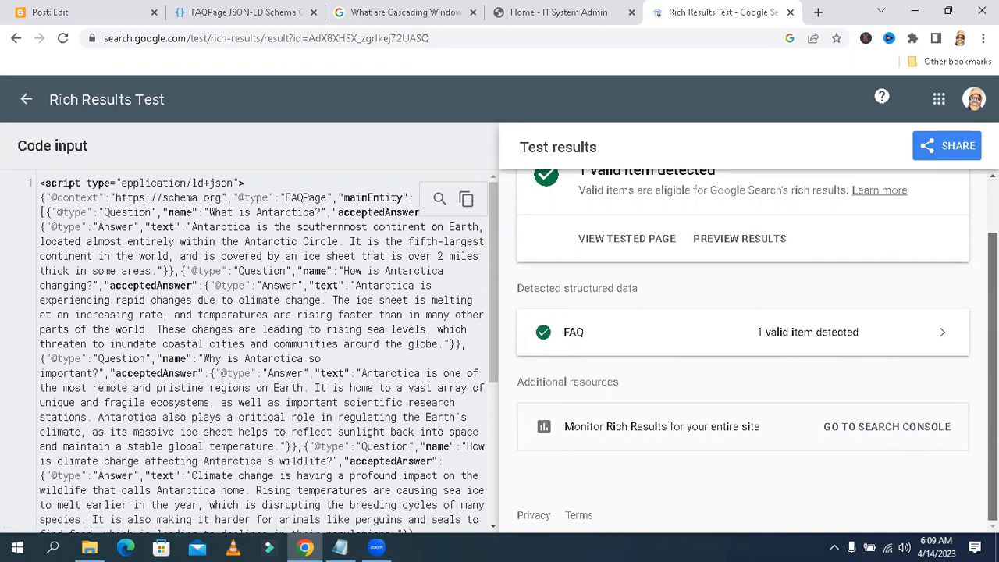
{"action": "scroll", "coordinate": [993, 351], "scroll_direction": "up", "scroll_amount": 1}
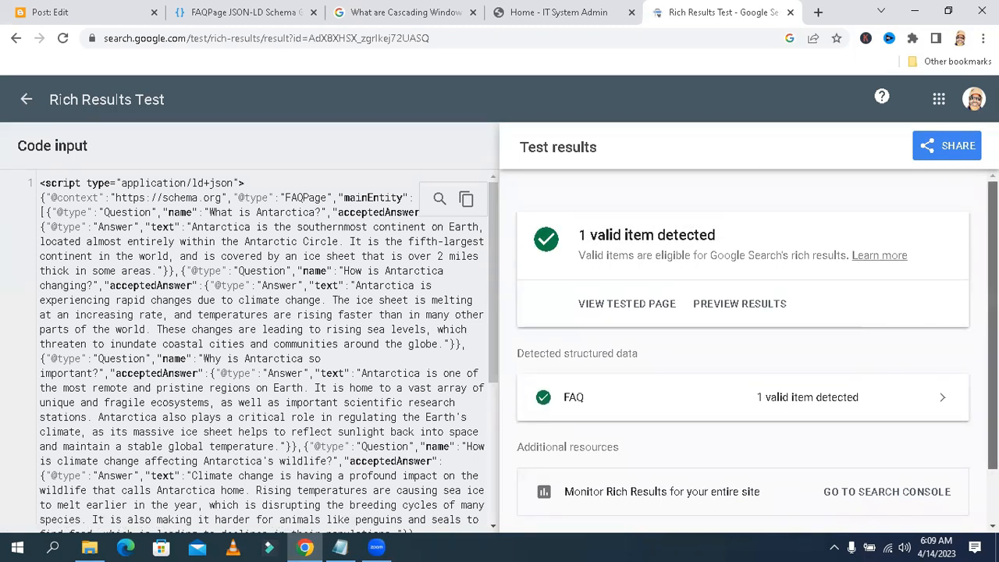
{"action": "scroll", "coordinate": [584, 260], "scroll_direction": "down", "scroll_amount": 2}
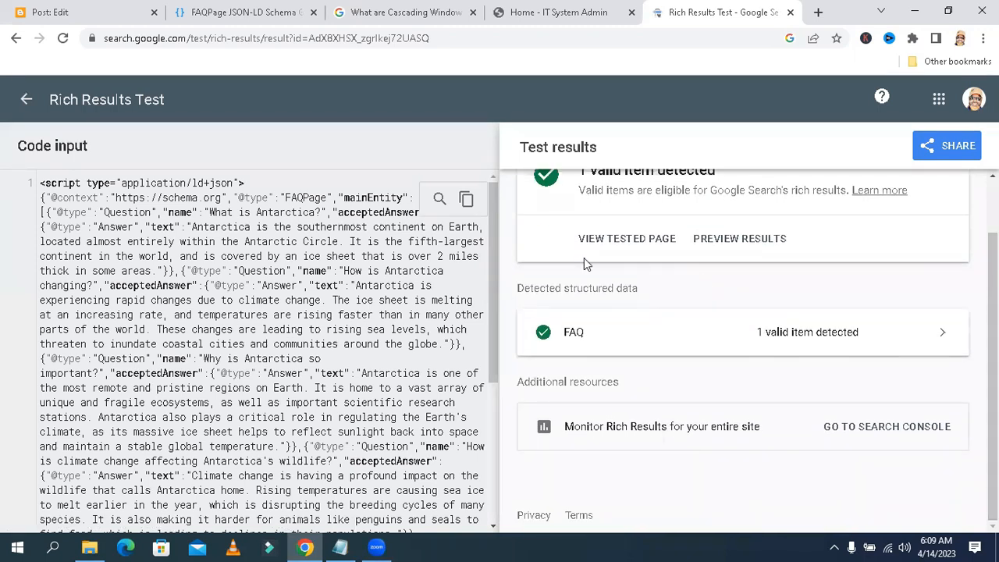
{"action": "left_click", "coordinate": [71, 12]}
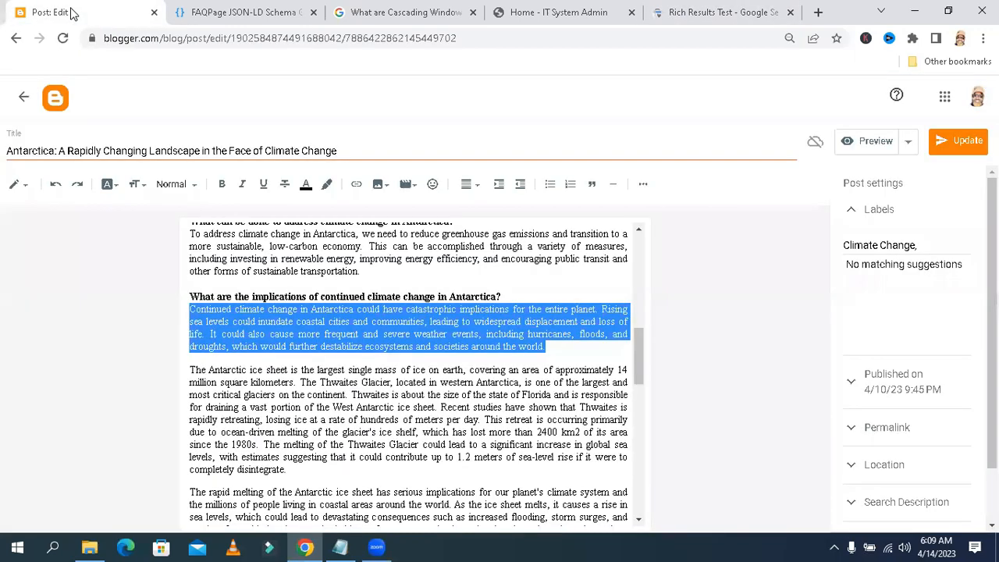
Switch the post editor from compose view to HTML view
{"action": "left_click_drag", "start_coordinate": [638, 363], "coordinate": [630, 293]}
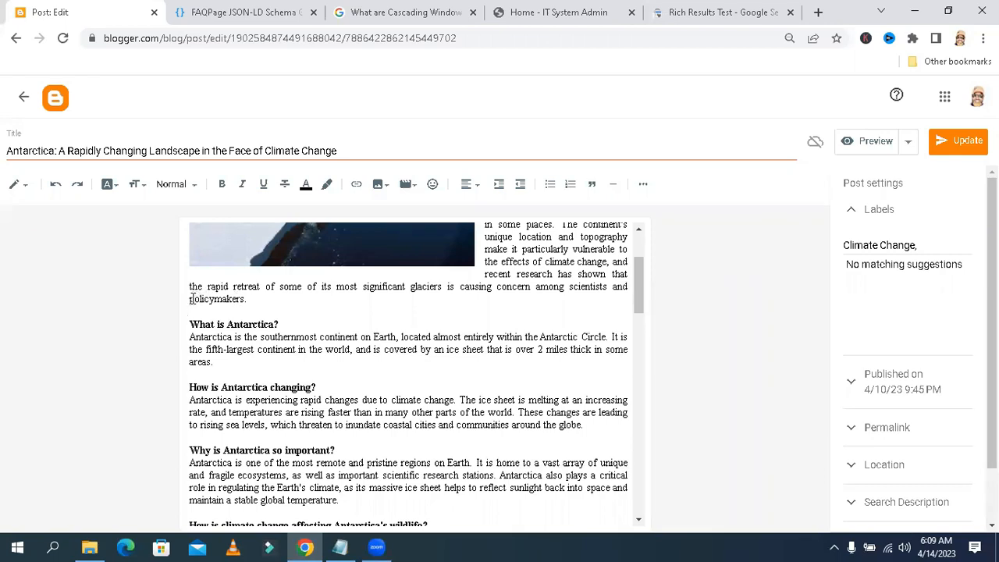
{"action": "left_click_drag", "start_coordinate": [192, 299], "coordinate": [250, 301]}
{"action": "left_click", "coordinate": [263, 301]}
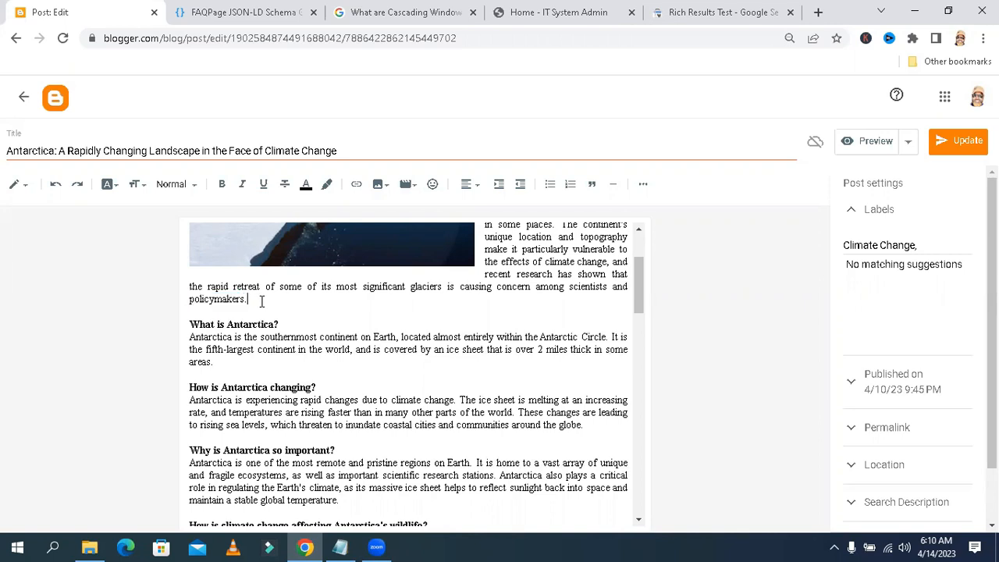
{"action": "left_click", "coordinate": [24, 191]}
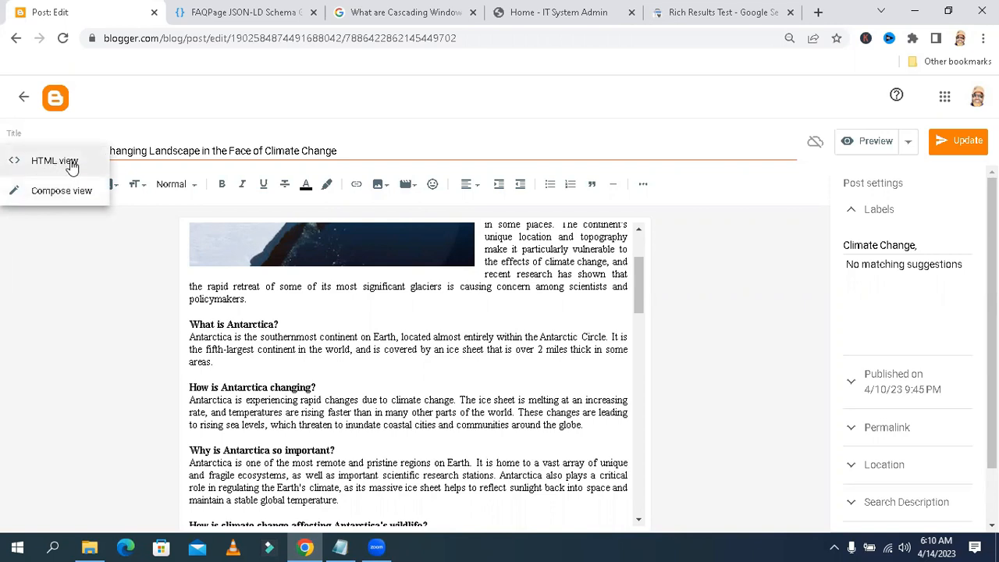
{"action": "left_click", "coordinate": [62, 167]}
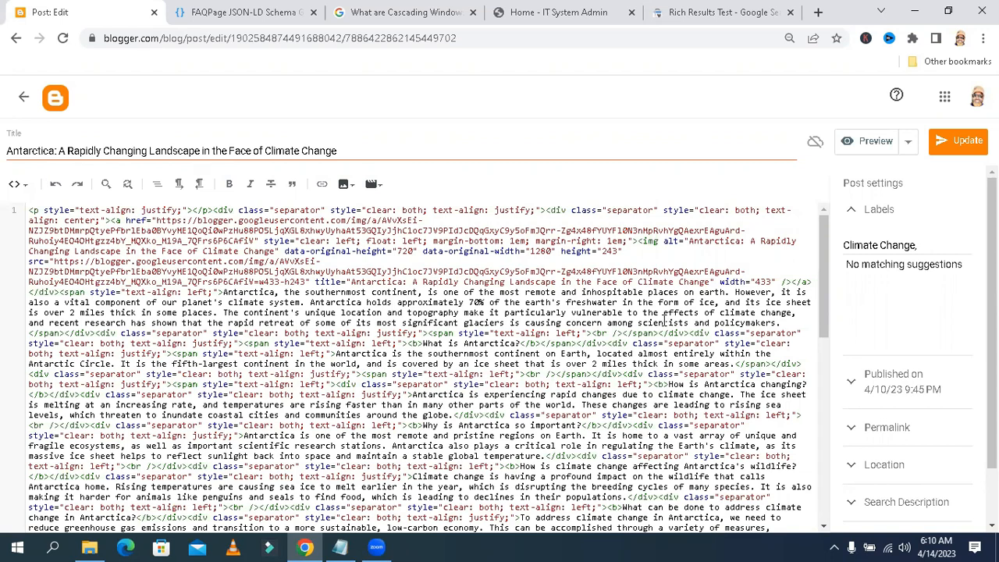
Insert blank lines in the HTML right after the closing tags of the introductory paragraph ending with 'policymakers'
{"action": "left_click_drag", "start_coordinate": [781, 323], "coordinate": [734, 323]}
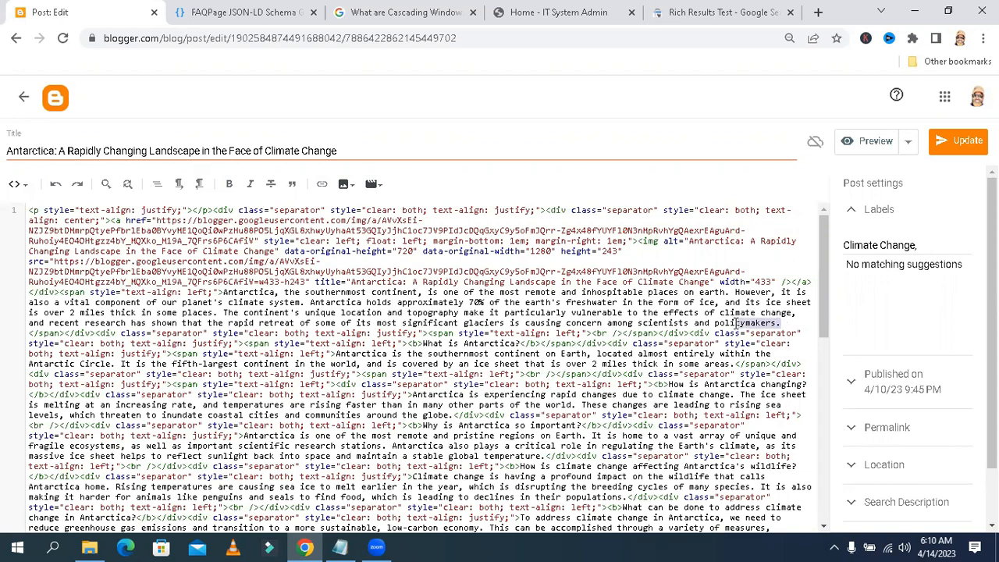
{"action": "scroll", "coordinate": [734, 322], "scroll_direction": "down", "scroll_amount": 1}
{"action": "left_click", "coordinate": [95, 308]}
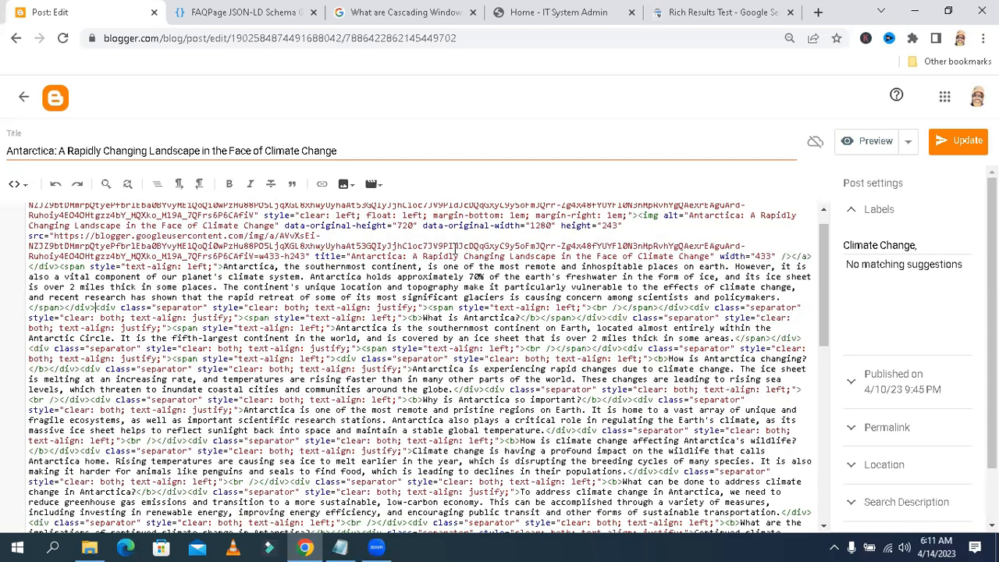
{"action": "left_click_drag", "start_coordinate": [825, 269], "coordinate": [815, 243]}
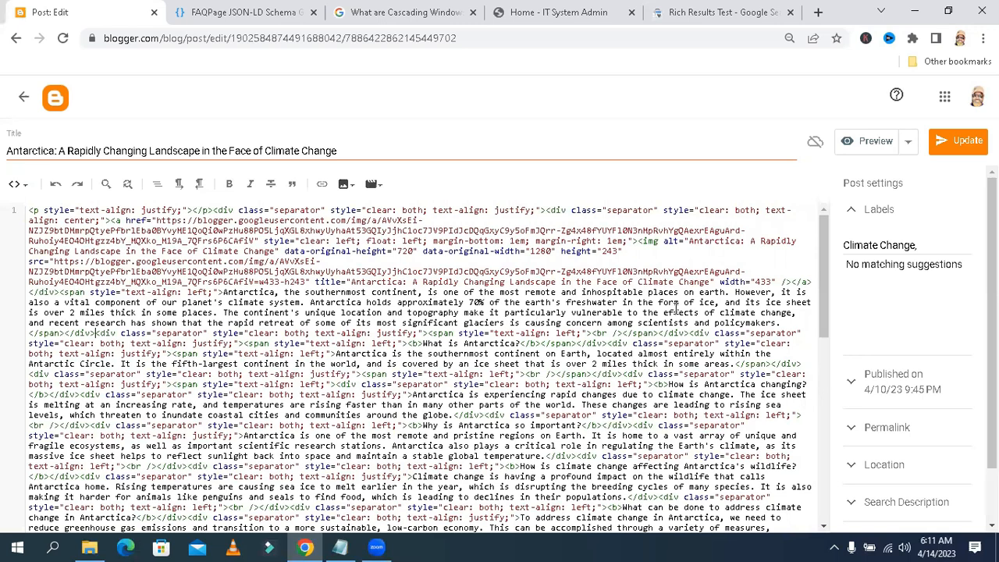
{"action": "left_click_drag", "start_coordinate": [778, 324], "coordinate": [713, 323]}
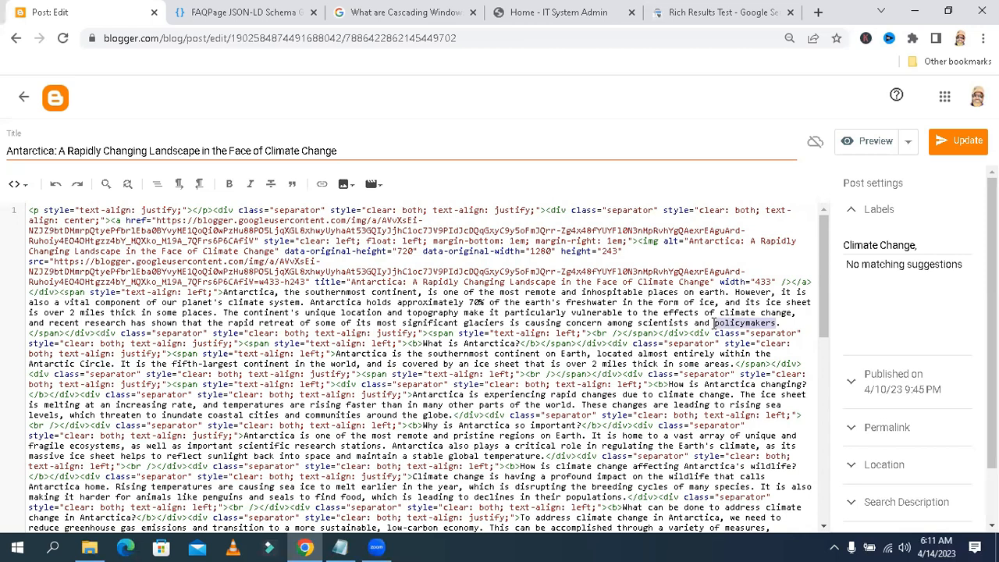
{"action": "left_click", "coordinate": [97, 334]}
{"action": "key", "text": "Return"}
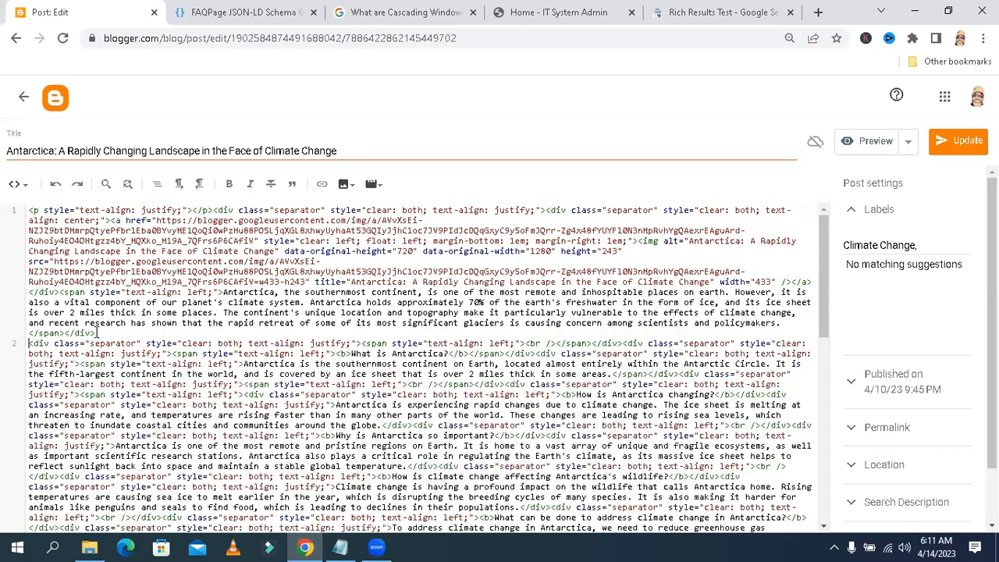
{"action": "key", "text": "Return"}
{"action": "key", "text": "Return"}
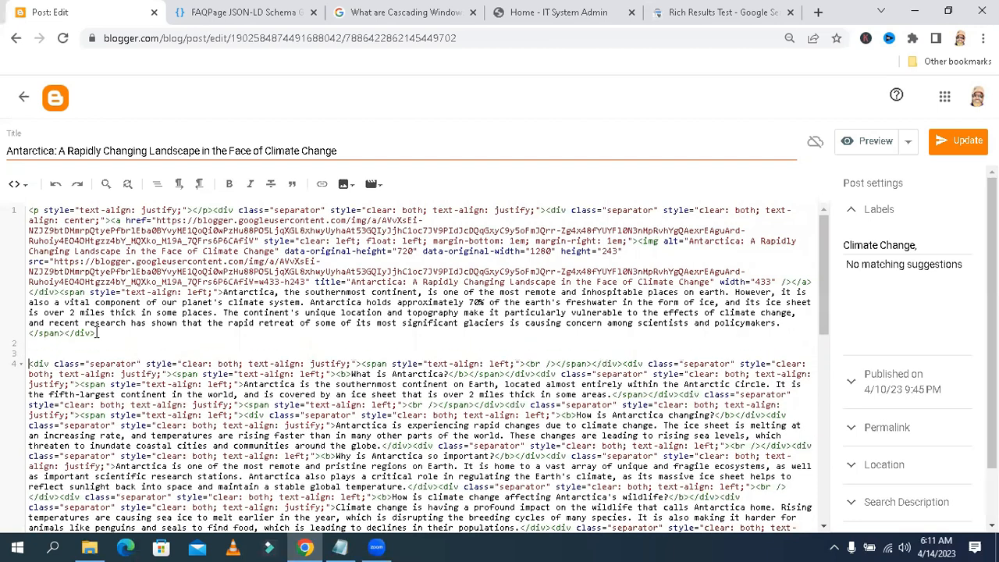
{"action": "left_click", "coordinate": [47, 344]}
{"action": "key", "text": "Return"}
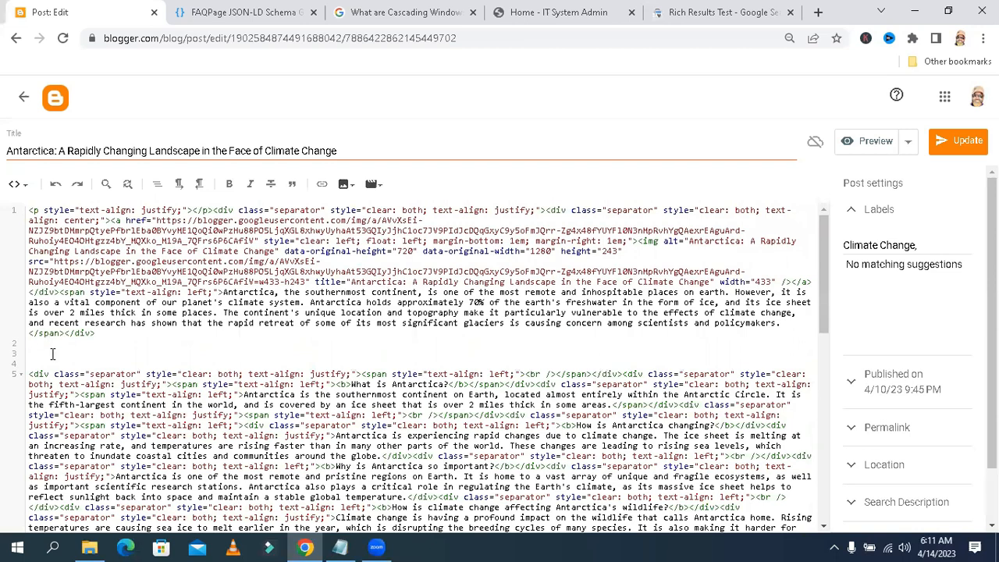
Paste the FAQPage JSON-LD script into the blank line after the introduction and review the pasted code
{"action": "right_click", "coordinate": [54, 357]}
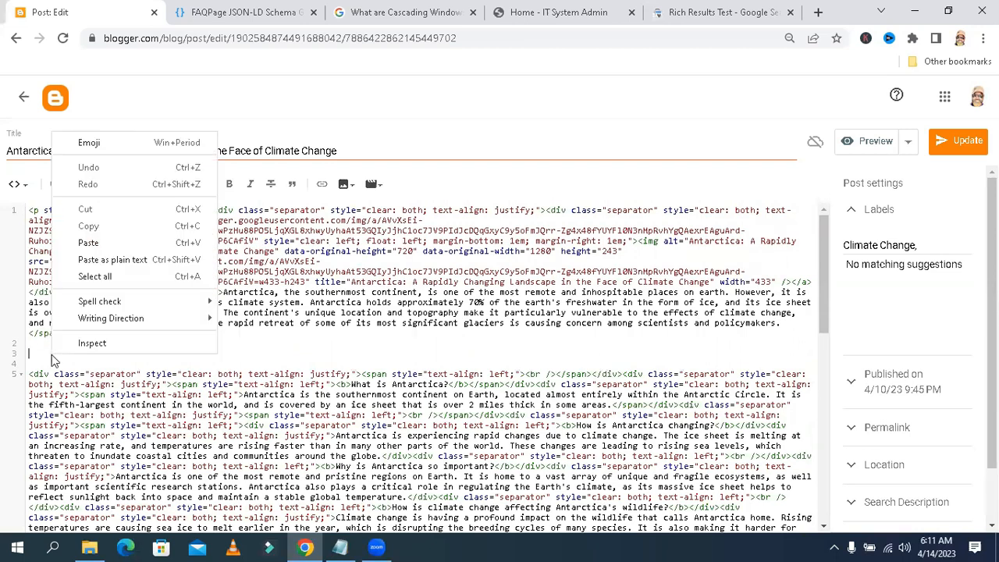
{"action": "left_click", "coordinate": [78, 243]}
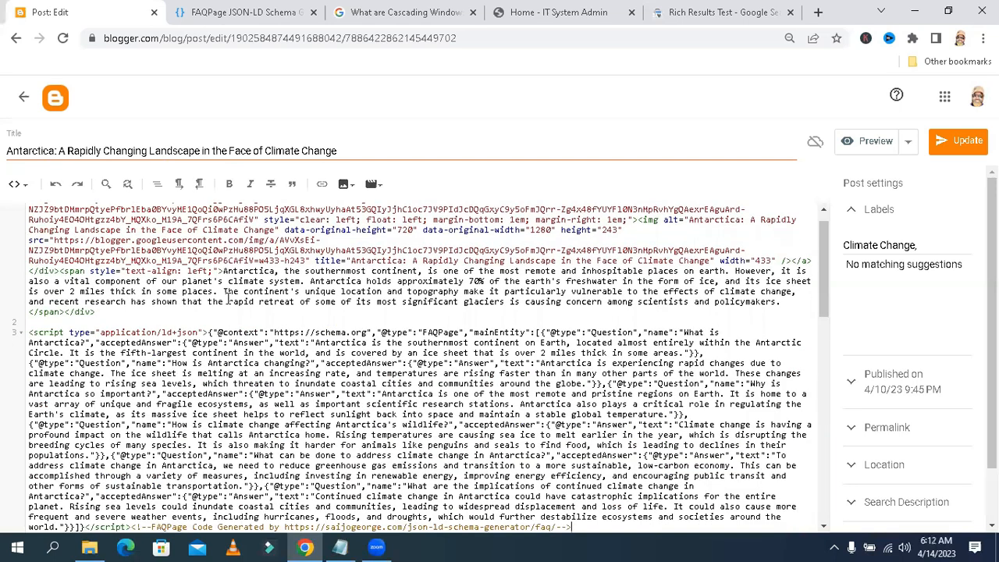
{"action": "left_click_drag", "start_coordinate": [825, 264], "coordinate": [827, 291]}
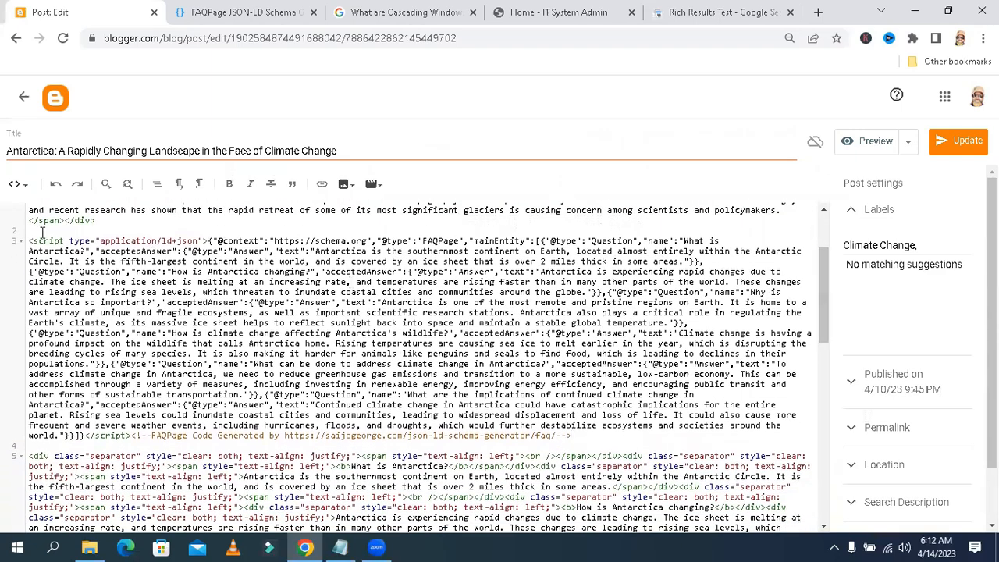
{"action": "left_click_drag", "start_coordinate": [29, 241], "coordinate": [91, 242]}
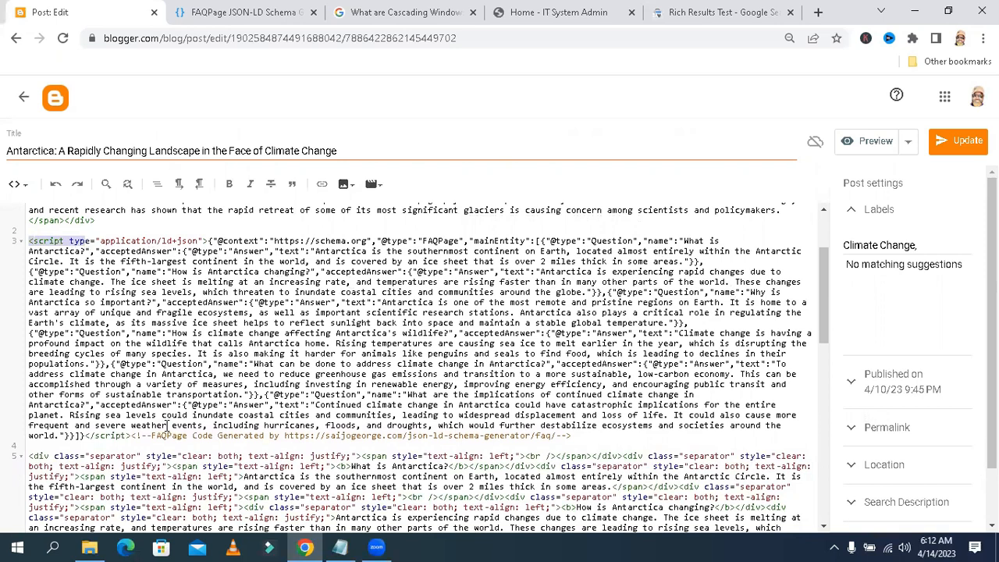
{"action": "left_click_drag", "start_coordinate": [152, 433], "coordinate": [574, 437]}
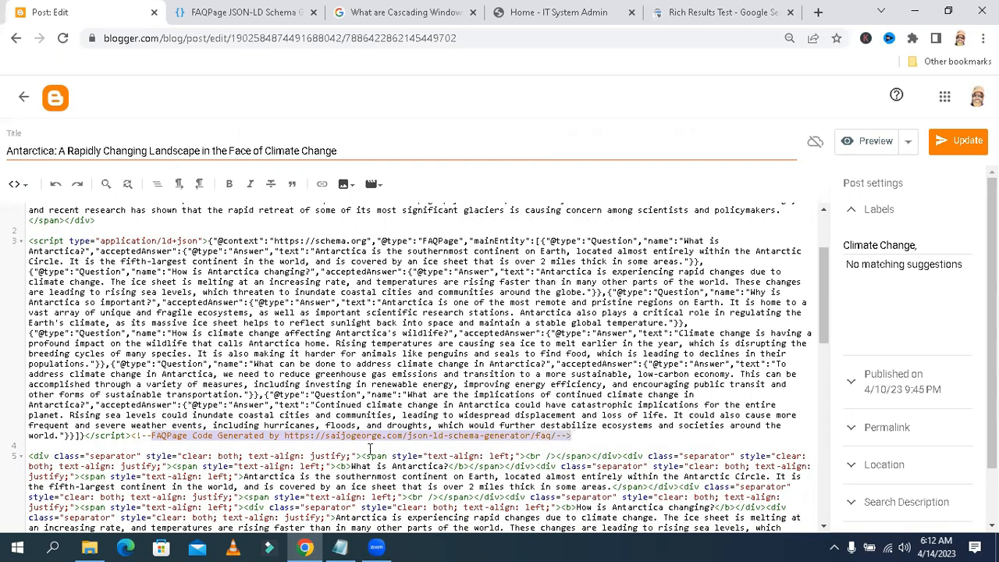
{"action": "left_click", "coordinate": [624, 440]}
{"action": "left_click_drag", "start_coordinate": [27, 241], "coordinate": [629, 437]}
{"action": "left_click", "coordinate": [628, 437]}
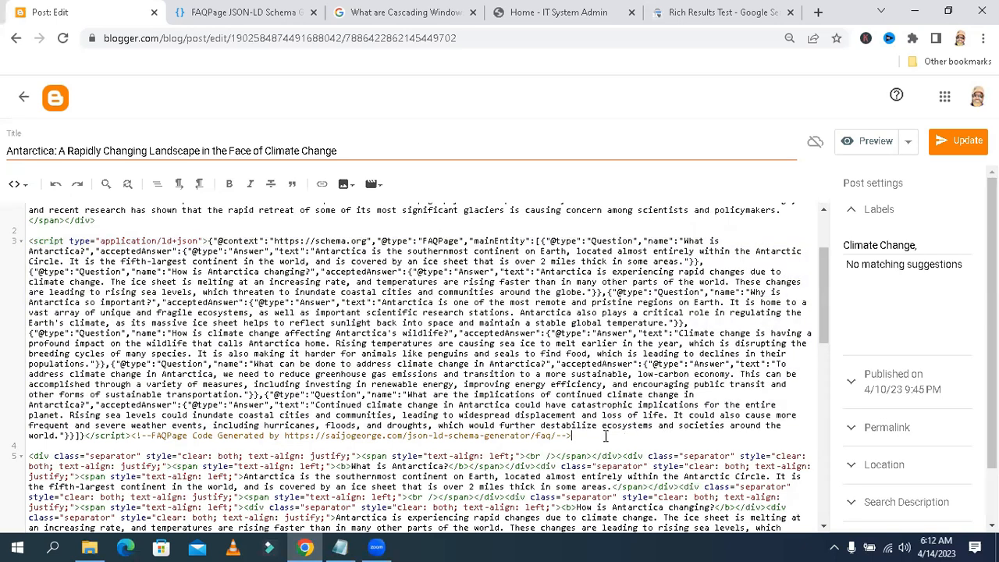
Switch back to compose view and check the first FAQ question heading
{"action": "left_click", "coordinate": [24, 184]}
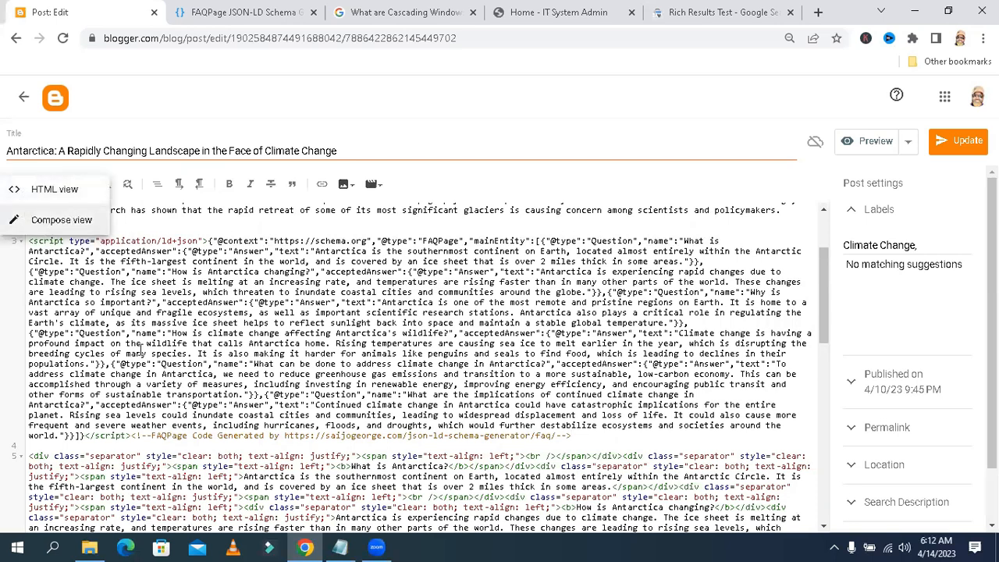
{"action": "left_click", "coordinate": [48, 224]}
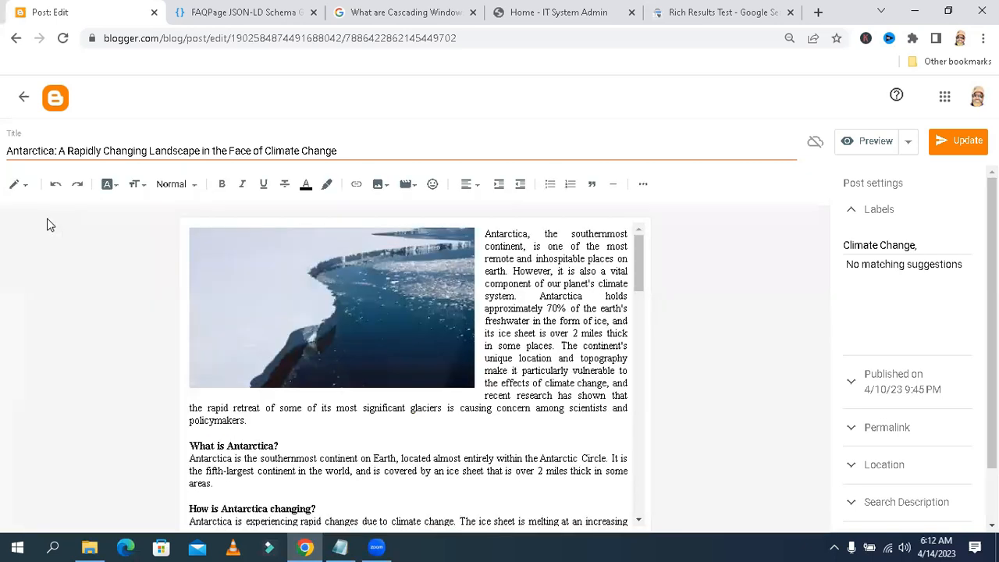
{"action": "left_click_drag", "start_coordinate": [639, 262], "coordinate": [644, 289]}
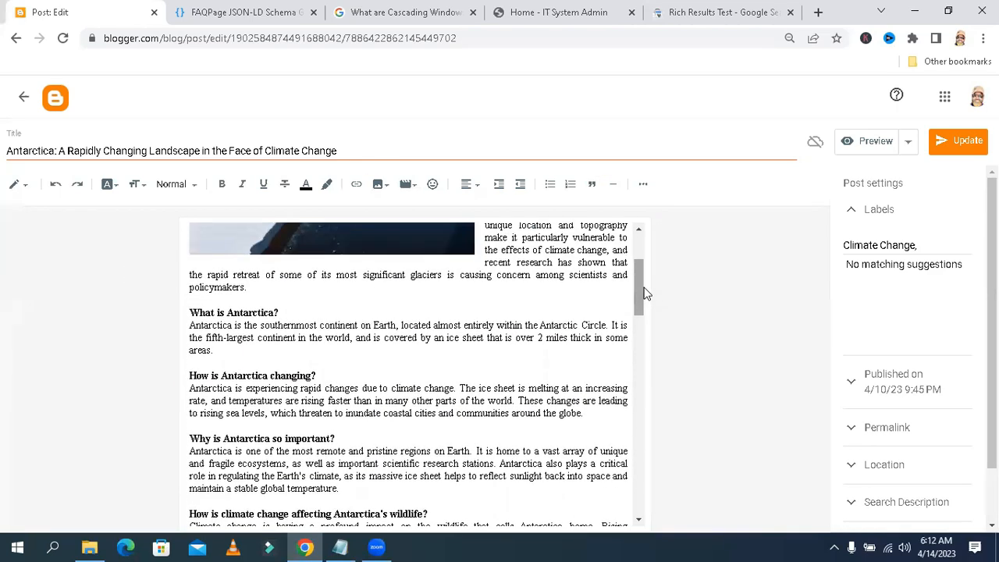
{"action": "triple_click", "coordinate": [283, 312]}
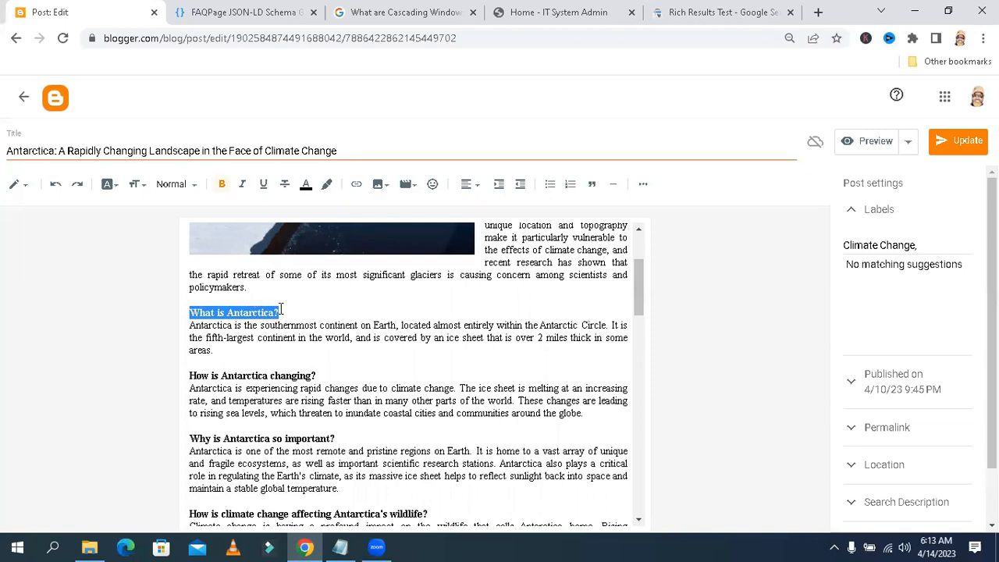
{"action": "left_click", "coordinate": [283, 310]}
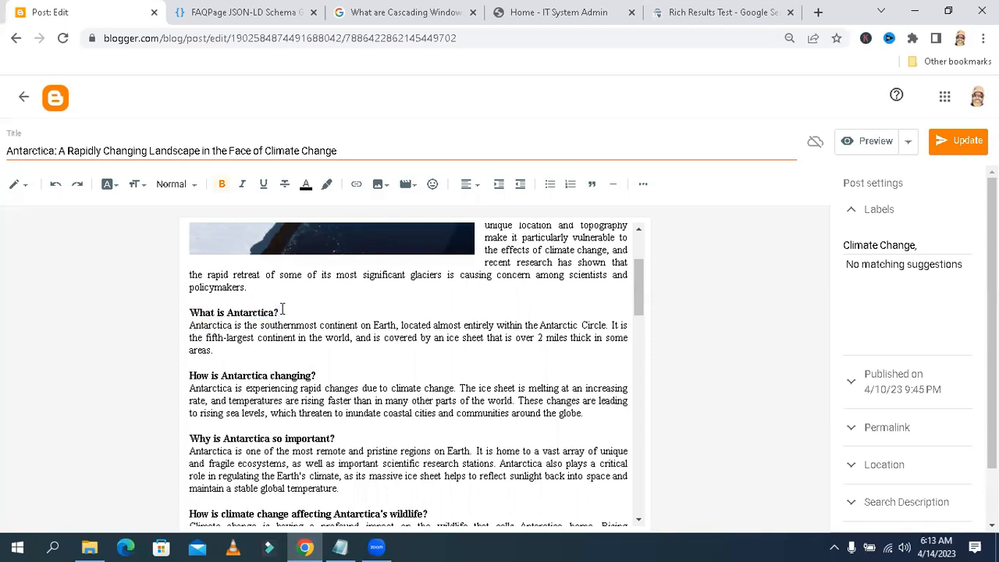
Update the post and return to the blog's posts list
{"action": "left_click_drag", "start_coordinate": [640, 291], "coordinate": [651, 228]}
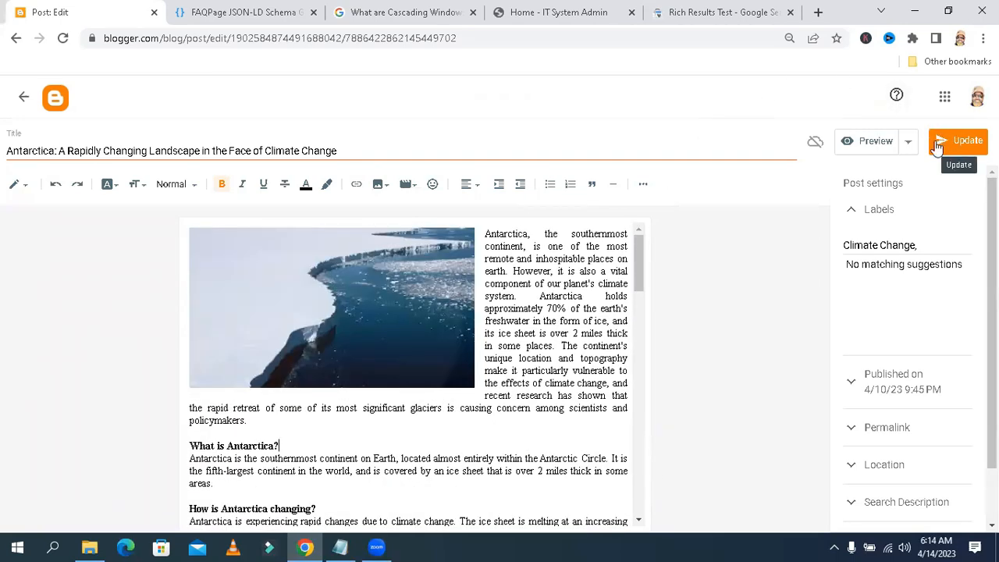
{"action": "left_click", "coordinate": [960, 144]}
{"action": "left_click", "coordinate": [21, 102]}
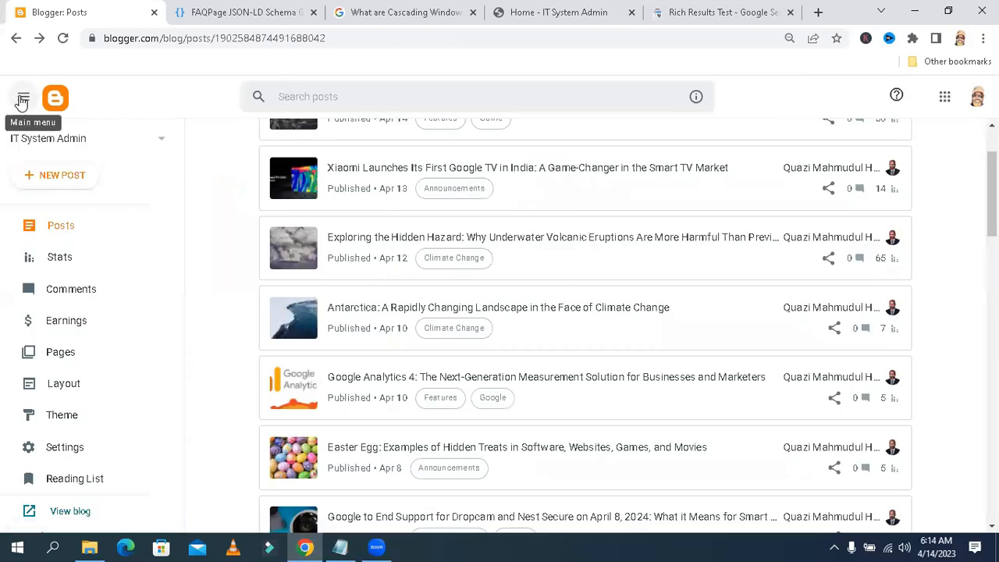